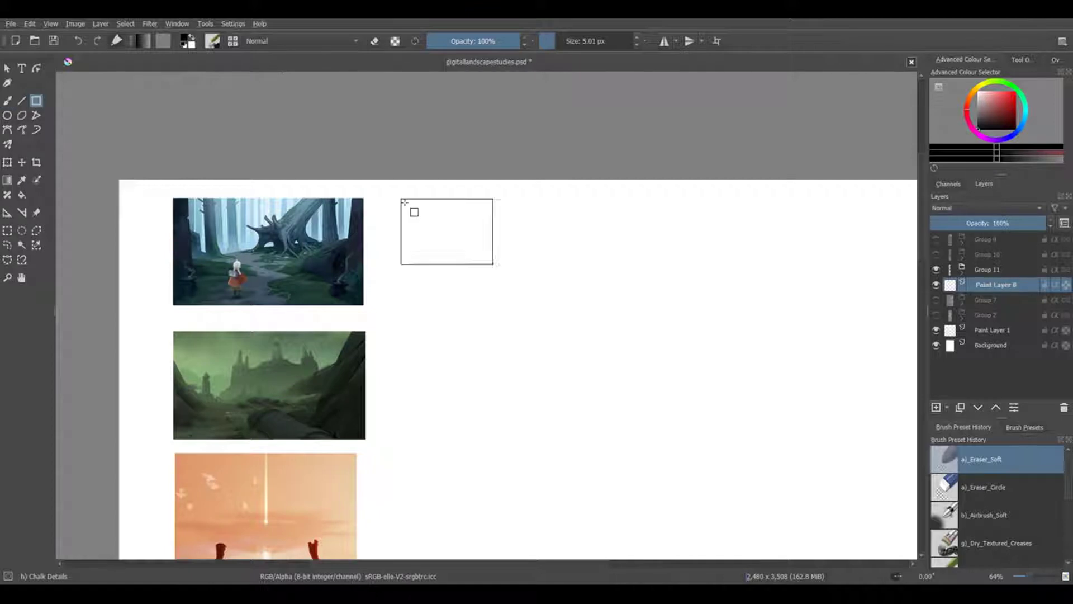
- Transform the rectangular frame to match the forest reference's size and place it beside that reference
{"action": "key", "text": "ctrl+t"}
{"action": "key", "text": "ctrl+z"}
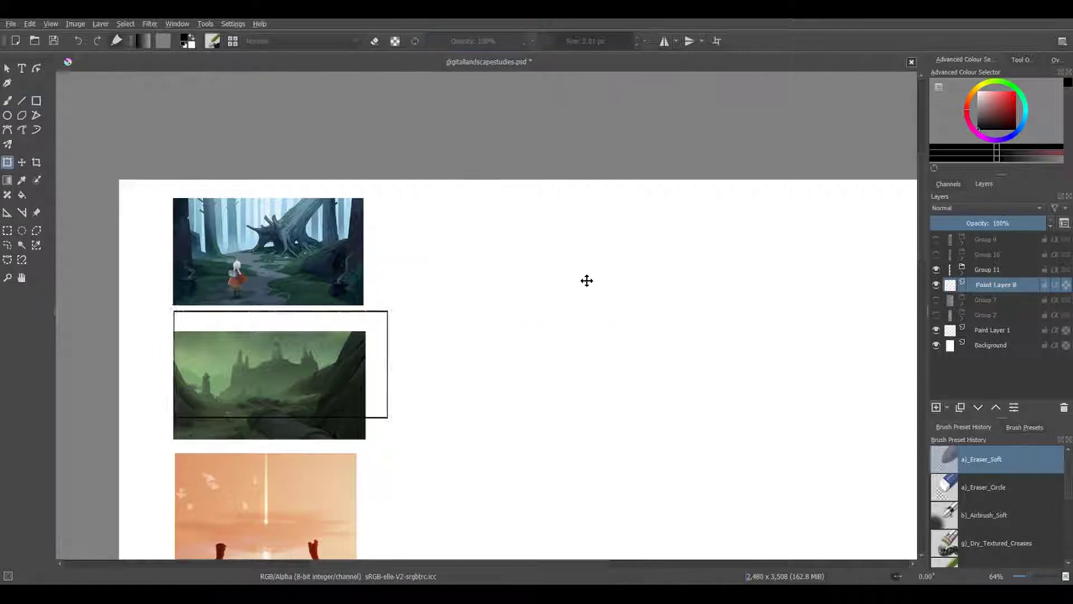
{"action": "key", "text": "ctrl+t"}
{"action": "left_click_drag", "start_coordinate": [395, 365], "coordinate": [393, 368]}
{"action": "left_click_drag", "start_coordinate": [341, 389], "coordinate": [575, 276]}
{"action": "scroll", "coordinate": [652, 280], "scroll_direction": "up", "scroll_amount": 2}
- Try out the current brush and the Bristles-5 Flat preset inside the frame, undoing the test strokes
{"action": "key", "text": "b"}
{"action": "left_click_drag", "start_coordinate": [526, 324], "coordinate": [586, 295]}
{"action": "key", "text": "ctrl+z"}
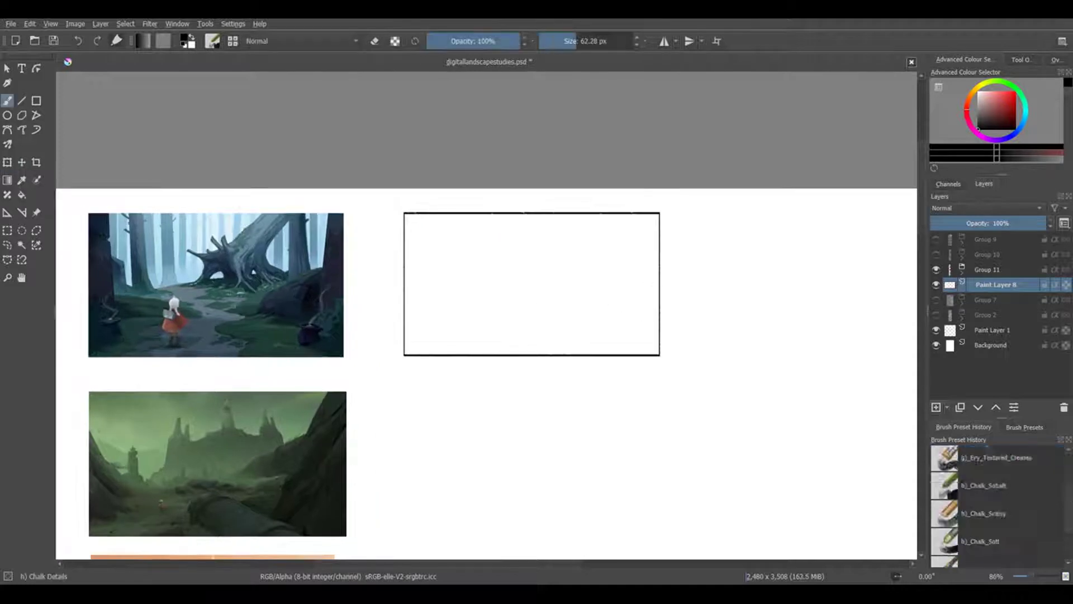
{"action": "left_click", "coordinate": [1025, 427]}
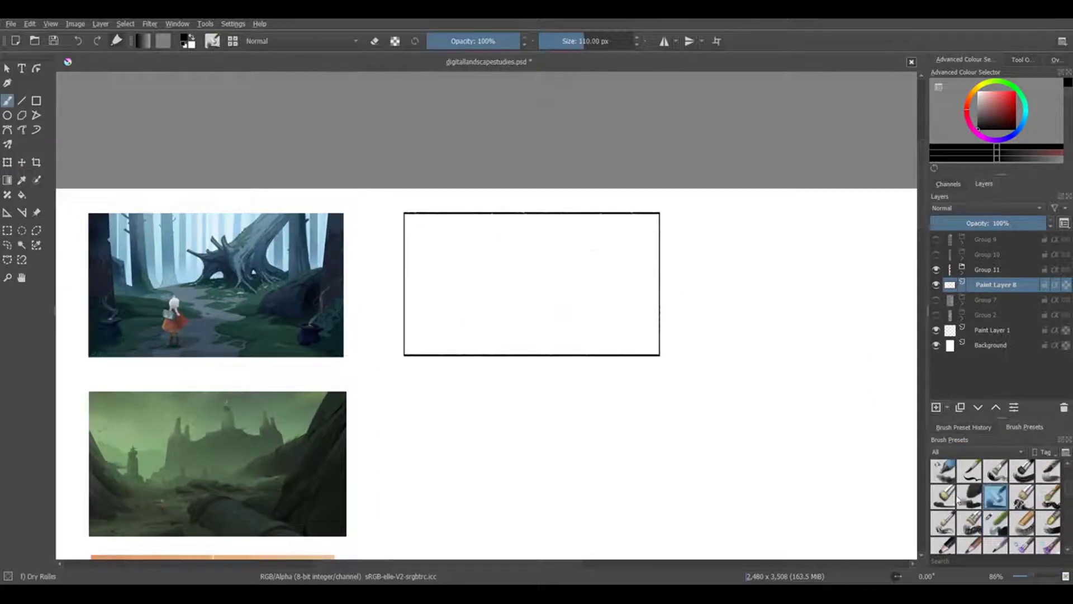
{"action": "left_click", "coordinate": [943, 496]}
{"action": "mouse_move", "coordinate": [506, 327]}
{"action": "left_mouse_down"}
{"action": "mouse_move", "coordinate": [587, 249]}
{"action": "mouse_move", "coordinate": [470, 290]}
{"action": "left_mouse_up"}
{"action": "key", "text": "ctrl+z"}
{"action": "scroll", "coordinate": [1068, 497], "scroll_direction": "down", "scroll_amount": 2}
{"action": "scroll", "coordinate": [1069, 496], "scroll_direction": "down", "scroll_amount": 2}
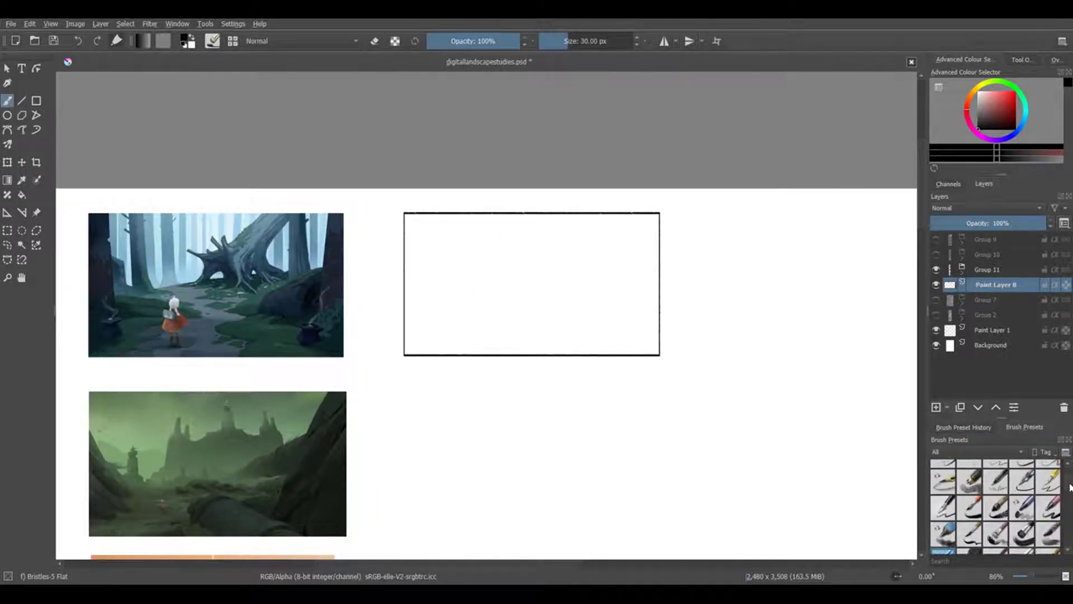
- Test three more brush presets inside the frame, ending with Ink-7 Brush Rough, and undo each test stroke
{"action": "left_click", "coordinate": [1022, 506]}
{"action": "left_click_drag", "start_coordinate": [623, 230], "coordinate": [485, 233]}
{"action": "key", "text": "ctrl+z"}
{"action": "left_click", "coordinate": [995, 507]}
{"action": "left_click_drag", "start_coordinate": [480, 311], "coordinate": [563, 259]}
{"action": "key", "text": "ctrl+z"}
{"action": "left_click", "coordinate": [968, 507]}
{"action": "key", "text": "ctrl+z"}
{"action": "scroll", "coordinate": [1027, 543], "scroll_direction": "down", "scroll_amount": 6}
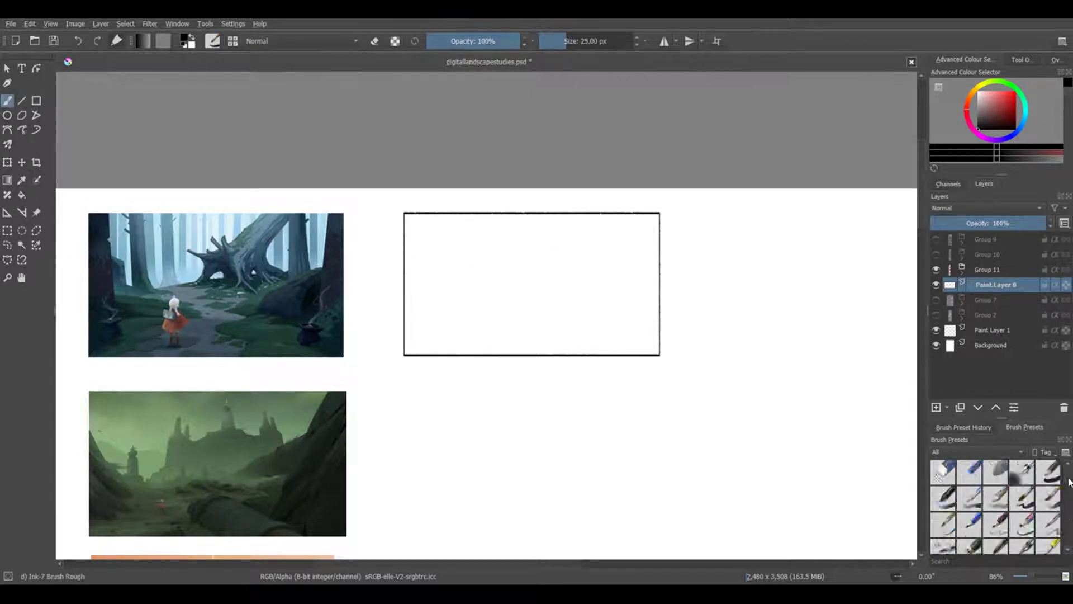
- Test two watercolour presets inside the frame, including WaterC Flat Big-Grain Tilt, and undo the strokes
{"action": "left_click", "coordinate": [1022, 536]}
{"action": "mouse_move", "coordinate": [537, 313]}
{"action": "left_mouse_down"}
{"action": "mouse_move", "coordinate": [564, 282]}
{"action": "mouse_move", "coordinate": [436, 286]}
{"action": "mouse_move", "coordinate": [573, 277]}
{"action": "left_mouse_up"}
{"action": "key", "text": "ctrl+z"}
{"action": "left_click", "coordinate": [996, 535]}
{"action": "key", "text": "ctrl+z"}
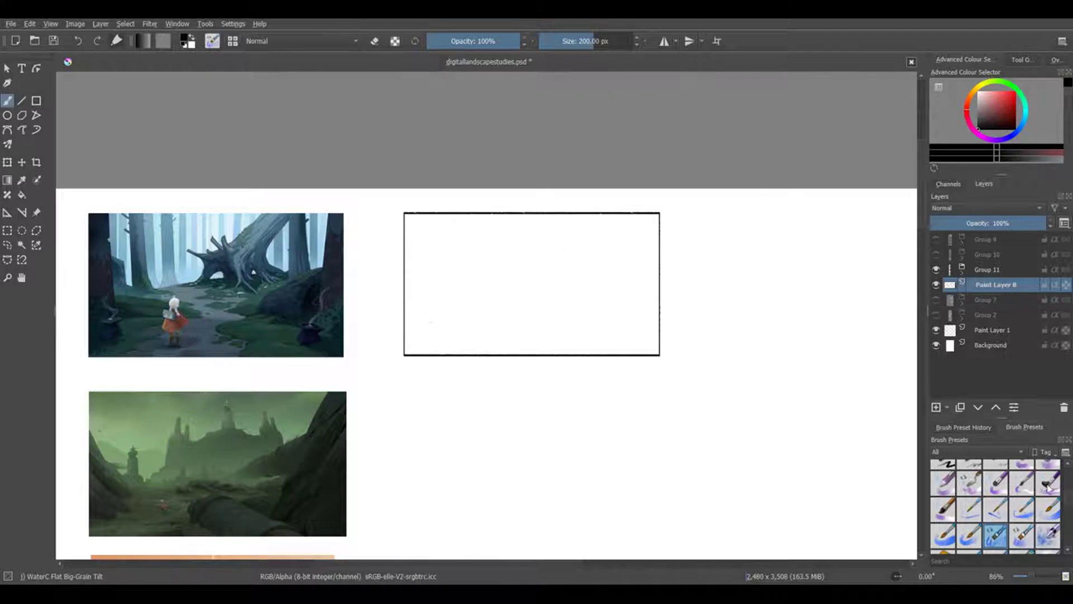
{"action": "scroll", "coordinate": [1069, 492], "scroll_direction": "up", "scroll_amount": 6}
{"action": "scroll", "coordinate": [1000, 503], "scroll_direction": "down", "scroll_amount": 3}
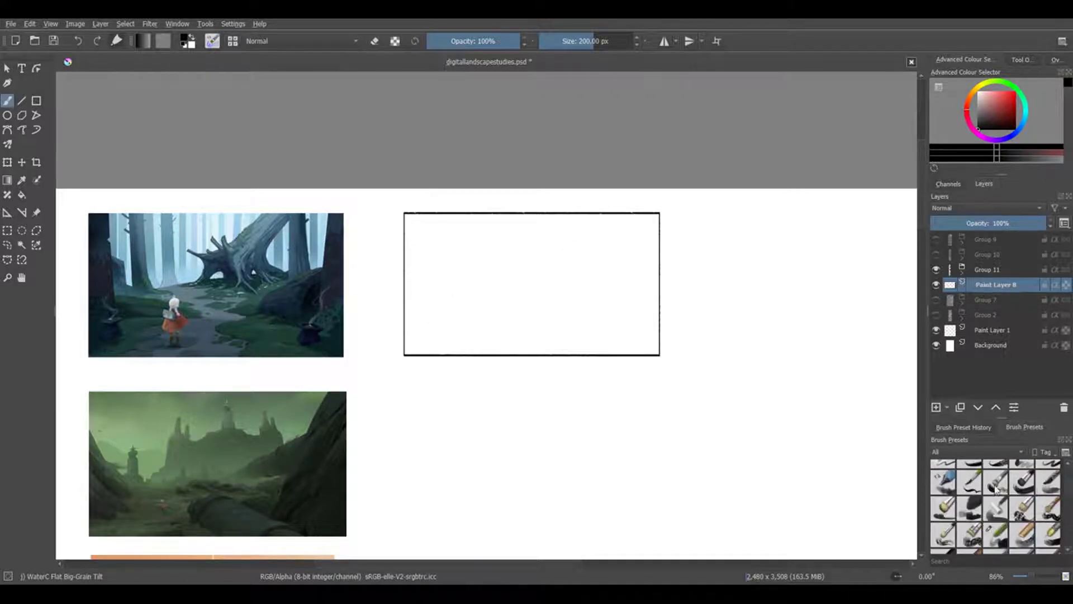
- Compare neighbouring bristle presets with test strokes, choose Bristles-4 Glaze, and undo the test marks
{"action": "left_click", "coordinate": [996, 482]}
{"action": "mouse_move", "coordinate": [525, 263]}
{"action": "left_mouse_down"}
{"action": "mouse_move", "coordinate": [615, 296]}
{"action": "mouse_move", "coordinate": [489, 341]}
{"action": "mouse_move", "coordinate": [615, 258]}
{"action": "left_mouse_up"}
{"action": "key", "text": "ctrl+z"}
{"action": "left_click", "coordinate": [1022, 482]}
{"action": "key", "text": "ctrl+z"}
{"action": "left_click", "coordinate": [1048, 482]}
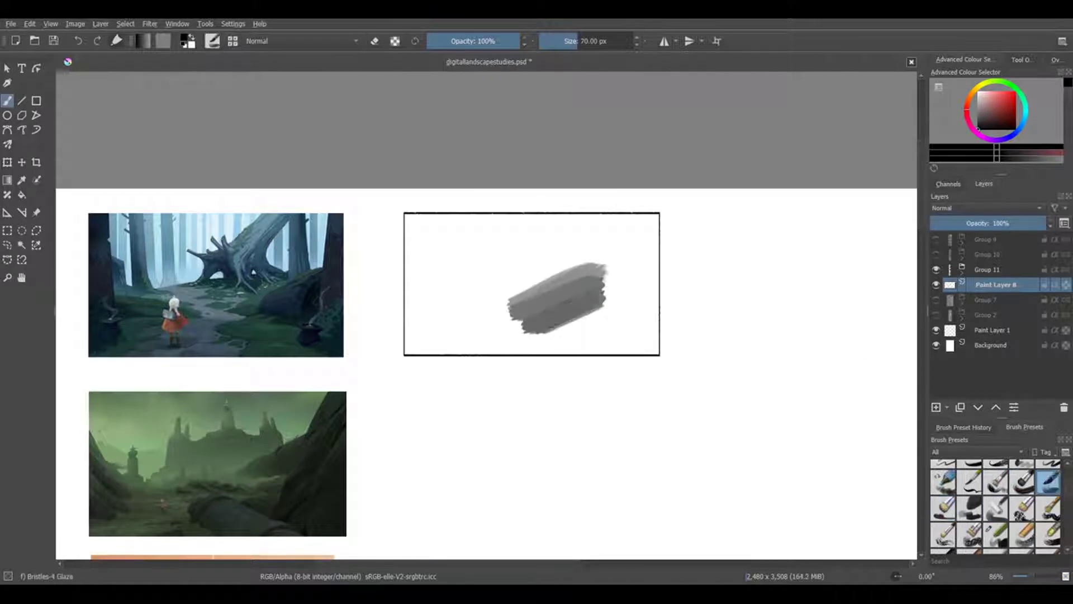
{"action": "key", "text": "ctrl+z"}
{"action": "left_click_drag", "start_coordinate": [523, 318], "coordinate": [638, 280]}
{"action": "key", "text": "ctrl+z"}
- Paint a solid black ground shape with a gently rising upper edge across the lower half of the frame
{"action": "scroll", "coordinate": [659, 348], "scroll_direction": "down", "scroll_amount": 4}
{"action": "scroll", "coordinate": [641, 211], "scroll_direction": "up", "scroll_amount": 3}
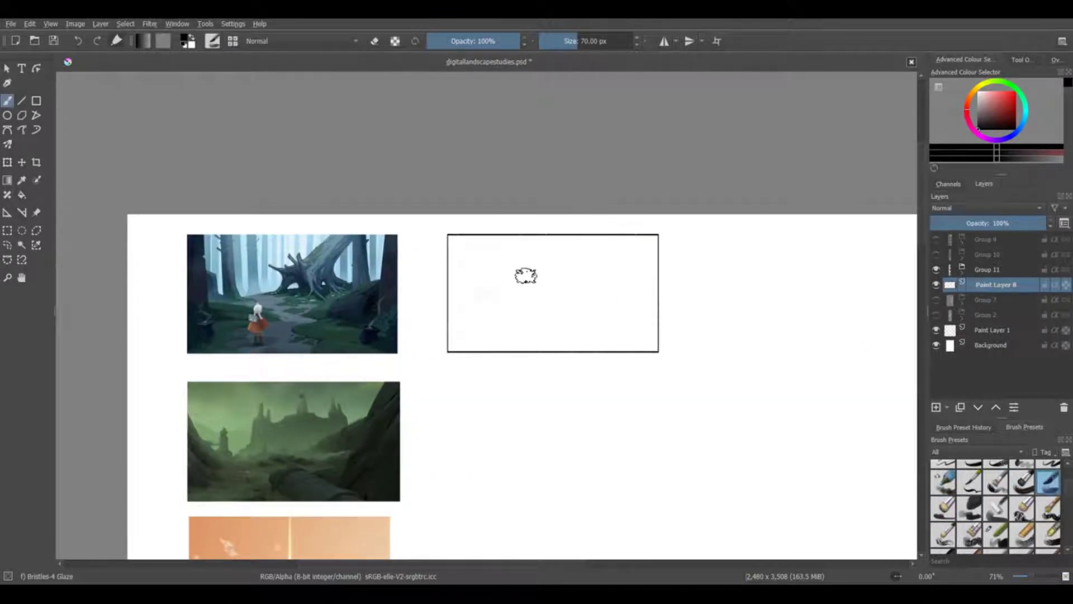
{"action": "mouse_move", "coordinate": [524, 290]}
{"action": "left_mouse_down"}
{"action": "mouse_move", "coordinate": [503, 301]}
{"action": "mouse_move", "coordinate": [612, 282]}
{"action": "mouse_move", "coordinate": [597, 285]}
{"action": "left_mouse_up"}
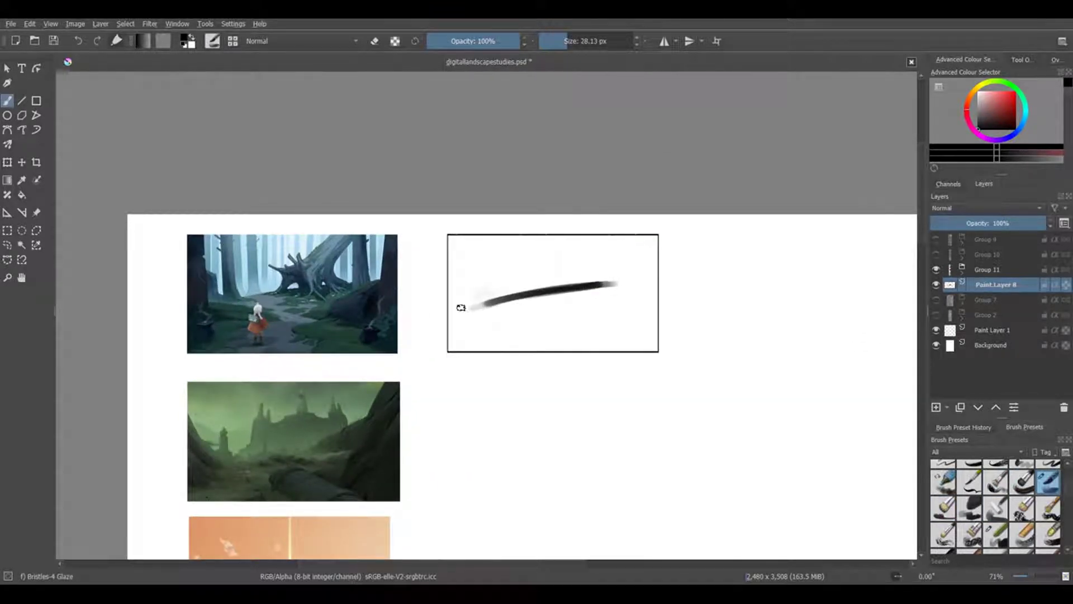
{"action": "mouse_move", "coordinate": [460, 308]}
{"action": "left_mouse_down"}
{"action": "mouse_move", "coordinate": [647, 285]}
{"action": "mouse_move", "coordinate": [454, 313]}
{"action": "mouse_move", "coordinate": [522, 311]}
{"action": "mouse_move", "coordinate": [461, 340]}
{"action": "mouse_move", "coordinate": [585, 303]}
{"action": "mouse_move", "coordinate": [495, 313]}
{"action": "mouse_move", "coordinate": [641, 275]}
{"action": "mouse_move", "coordinate": [619, 312]}
{"action": "mouse_move", "coordinate": [532, 334]}
{"action": "mouse_move", "coordinate": [600, 329]}
{"action": "mouse_move", "coordinate": [559, 341]}
{"action": "mouse_move", "coordinate": [636, 341]}
{"action": "mouse_move", "coordinate": [577, 312]}
{"action": "left_mouse_up"}
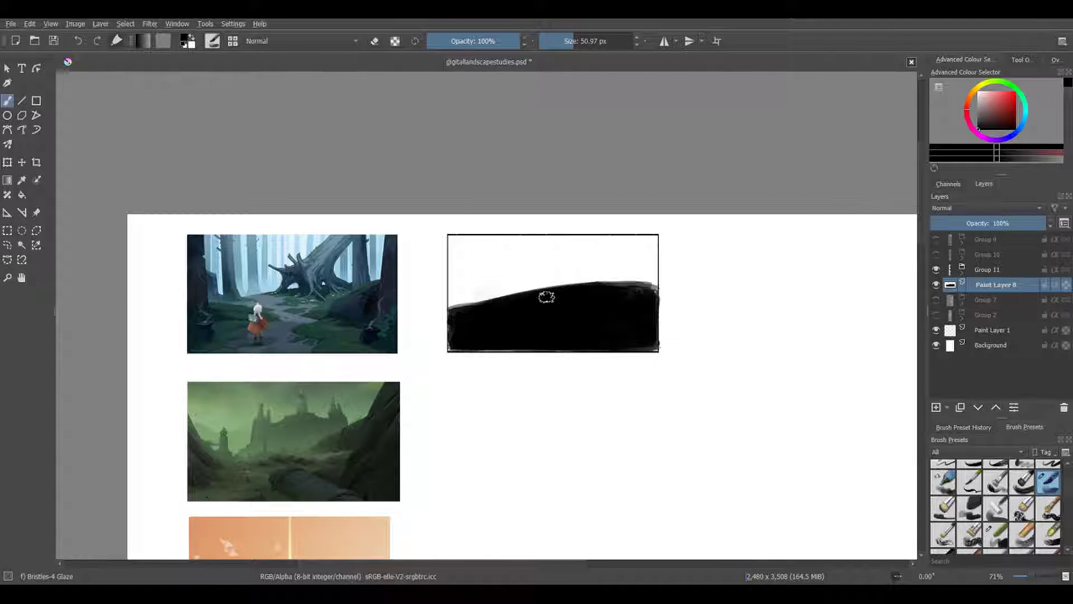
- Paint two straight black tree trunks at the frame's right side with a brush of about 22.62 px
{"action": "key", "text": "bracketleft"}
{"action": "key", "text": "bracketleft"}
{"action": "key", "text": "bracketleft"}
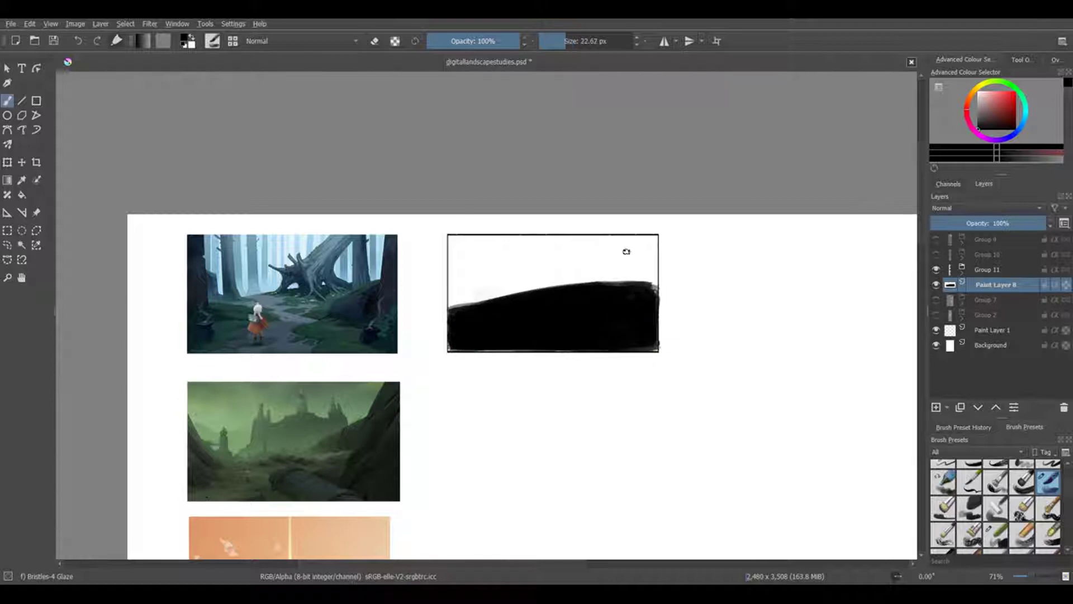
{"action": "key", "text": "v"}
{"action": "left_click_drag", "start_coordinate": [625, 286], "coordinate": [622, 240]}
{"action": "mouse_move", "coordinate": [648, 339]}
{"action": "left_mouse_down"}
{"action": "mouse_move", "coordinate": [654, 238]}
{"action": "mouse_move", "coordinate": [642, 335]}
{"action": "left_mouse_up"}
{"action": "key", "text": "v"}
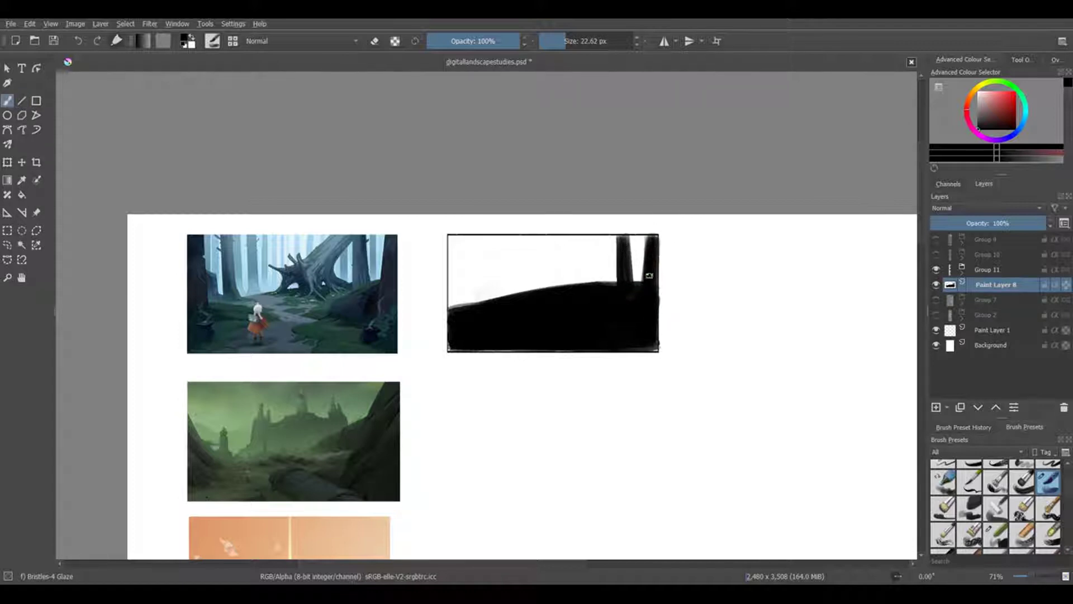
- Paint straight black tree trunks along the frame's left edge and slightly further in, rising from the ground
{"action": "key", "text": "v"}
{"action": "mouse_move", "coordinate": [468, 323]}
{"action": "left_mouse_down"}
{"action": "mouse_move", "coordinate": [457, 235]}
{"action": "mouse_move", "coordinate": [453, 305]}
{"action": "mouse_move", "coordinate": [466, 237]}
{"action": "left_mouse_up"}
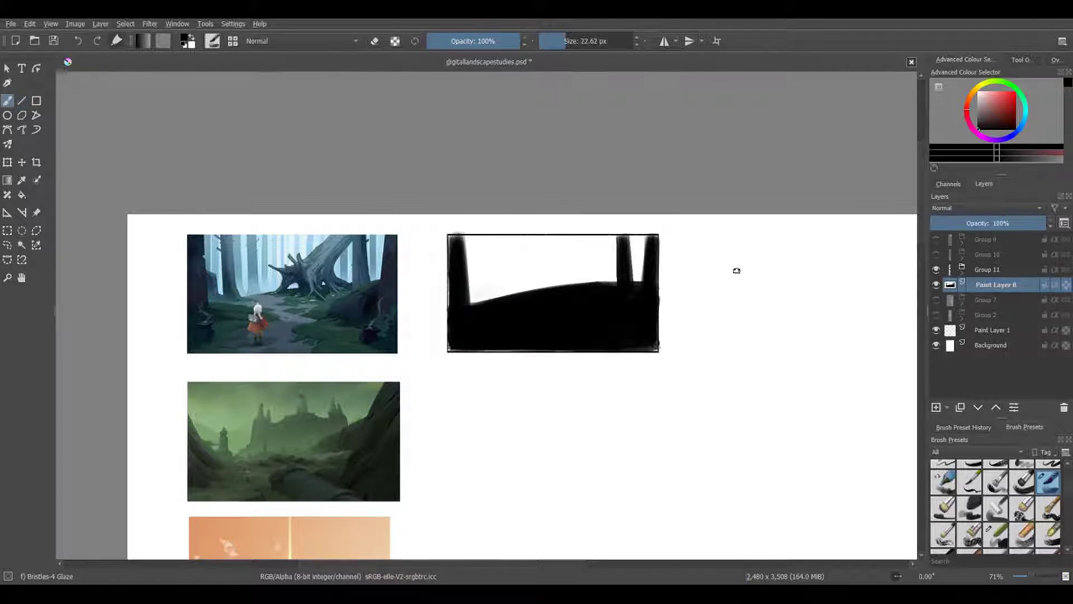
{"action": "key", "text": "v"}
{"action": "key", "text": "v"}
{"action": "left_click_drag", "start_coordinate": [492, 235], "coordinate": [496, 309]}
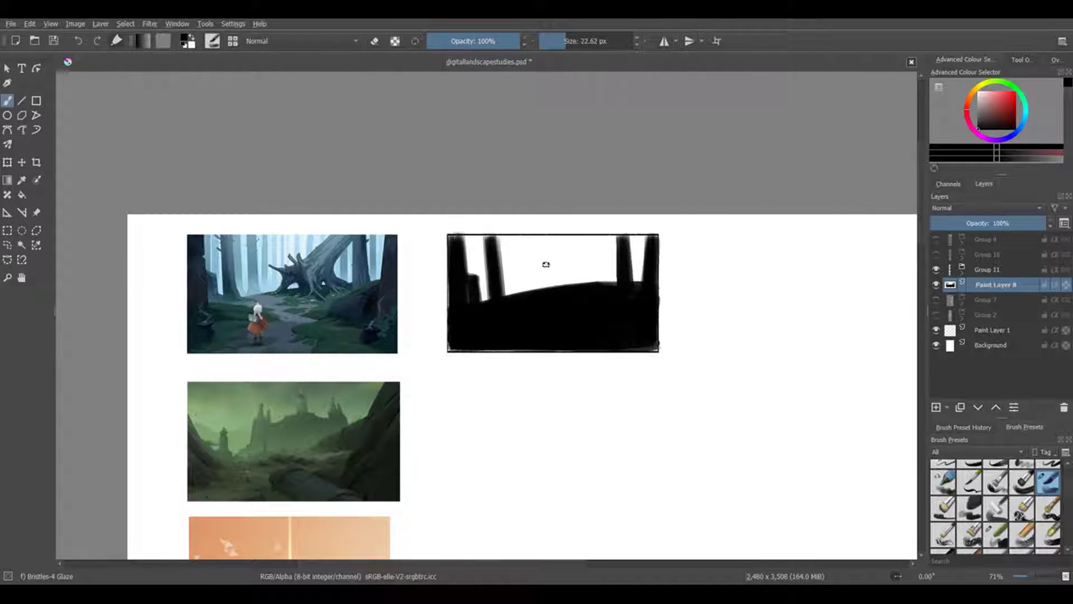
- Paint the black silhouette of the leaning tree with its arched roots and jagged branches right of centre
{"action": "mouse_move", "coordinate": [610, 239]}
{"action": "left_mouse_down"}
{"action": "mouse_move", "coordinate": [602, 278]}
{"action": "mouse_move", "coordinate": [584, 252]}
{"action": "mouse_move", "coordinate": [586, 265]}
{"action": "mouse_move", "coordinate": [599, 235]}
{"action": "mouse_move", "coordinate": [556, 324]}
{"action": "mouse_move", "coordinate": [563, 264]}
{"action": "mouse_move", "coordinate": [585, 279]}
{"action": "mouse_move", "coordinate": [577, 268]}
{"action": "mouse_move", "coordinate": [583, 291]}
{"action": "mouse_move", "coordinate": [591, 274]}
{"action": "mouse_move", "coordinate": [565, 274]}
{"action": "left_mouse_up"}
{"action": "key", "text": "v"}
{"action": "key", "text": "x"}
{"action": "key", "text": "x"}
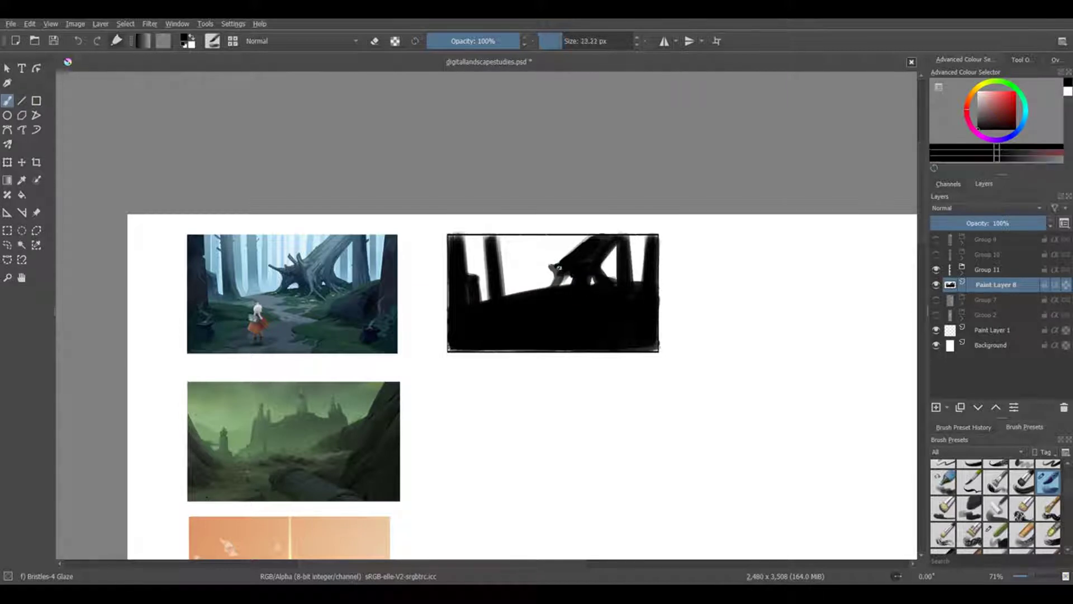
{"action": "key", "text": "v"}
{"action": "key", "text": "b"}
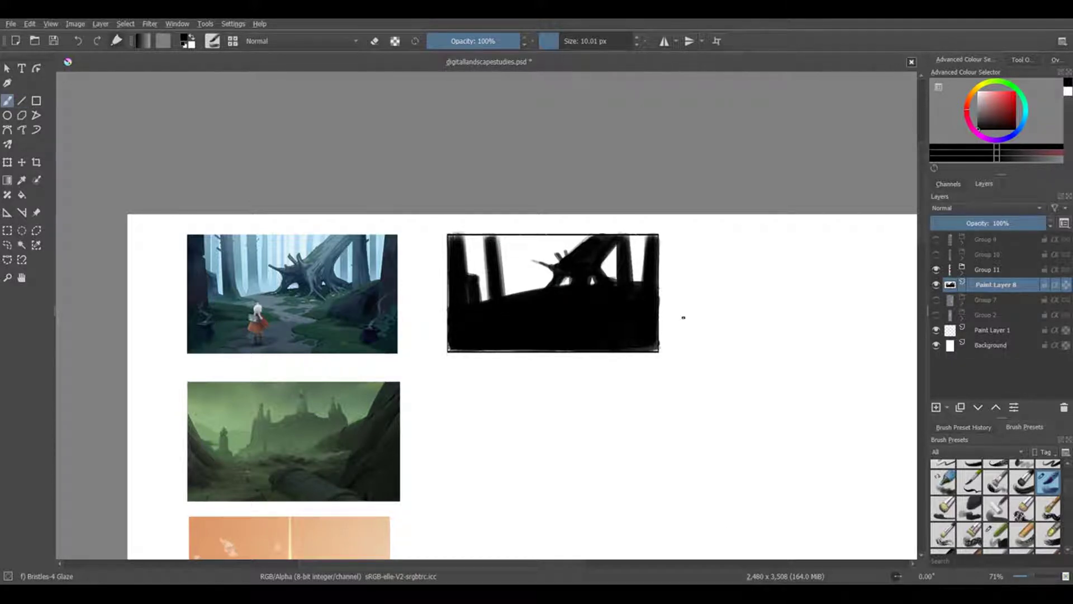
- Add thin grey background trunks left of the leaning tree and between the two right-hand trunks
{"action": "key", "text": "v"}
{"action": "left_click_drag", "start_coordinate": [515, 235], "coordinate": [520, 283]}
{"action": "key", "text": "b"}
{"action": "key", "text": "v"}
{"action": "key", "text": "b"}
{"action": "key", "text": "v"}
{"action": "left_click_drag", "start_coordinate": [637, 237], "coordinate": [638, 284]}
{"action": "key", "text": "b"}
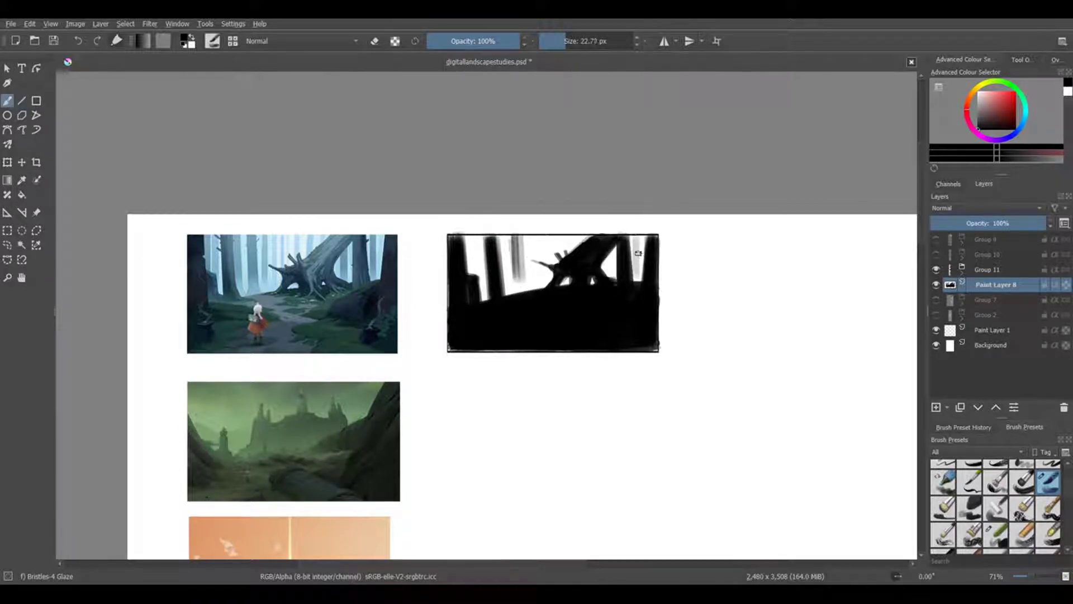
- Add thin grey background trunks between the left-hand trees and just beside the leaning tree's branches
{"action": "key", "text": "v"}
{"action": "left_click_drag", "start_coordinate": [470, 240], "coordinate": [476, 279]}
{"action": "key", "text": "b"}
{"action": "key", "text": "v"}
{"action": "key", "text": "b"}
{"action": "mouse_move", "coordinate": [569, 232]}
{"action": "left_mouse_down"}
{"action": "mouse_move", "coordinate": [570, 253]}
{"action": "mouse_move", "coordinate": [531, 291]}
{"action": "left_mouse_up"}
{"action": "key", "text": "v"}
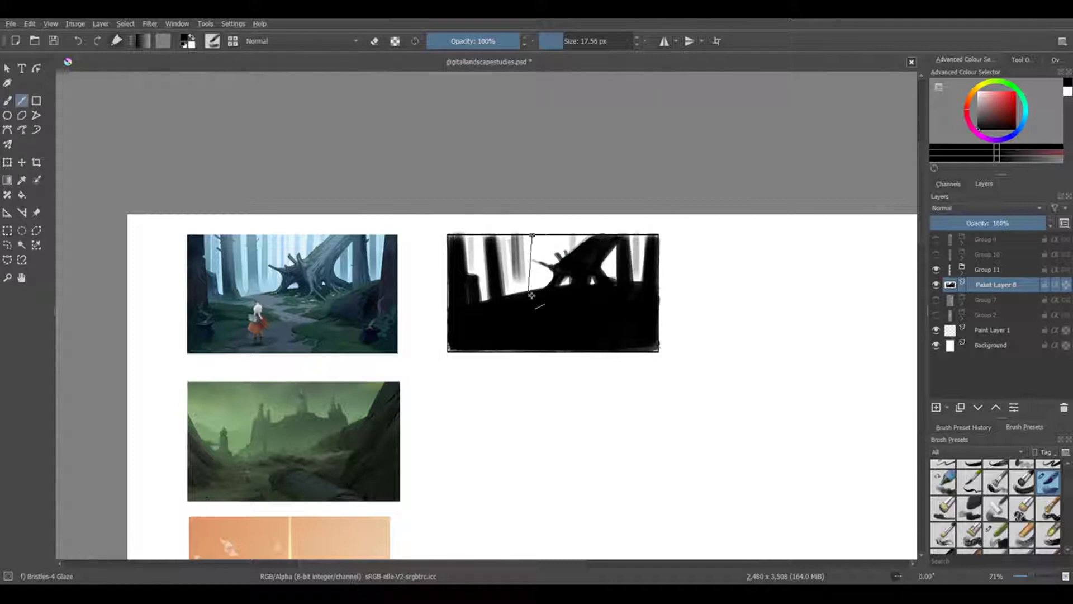
{"action": "key", "text": "b"}
- Paint the small standing figure in white on the black ground, left of the frame's centre
{"action": "key", "text": "x"}
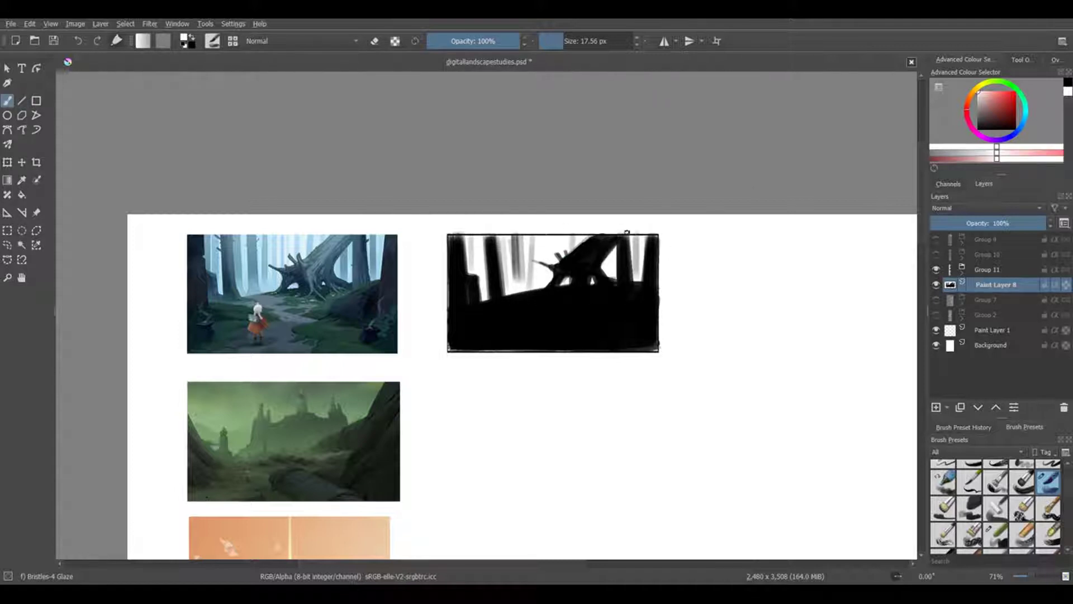
{"action": "key", "text": "x"}
{"action": "left_click_drag", "start_coordinate": [524, 320], "coordinate": [515, 336]}
{"action": "key", "text": "bracketleft"}
{"action": "key", "text": "bracketleft"}
{"action": "key", "text": "bracketleft"}
{"action": "key", "text": "bracketright"}
{"action": "key", "text": "bracketright"}
{"action": "key", "text": "bracketright"}
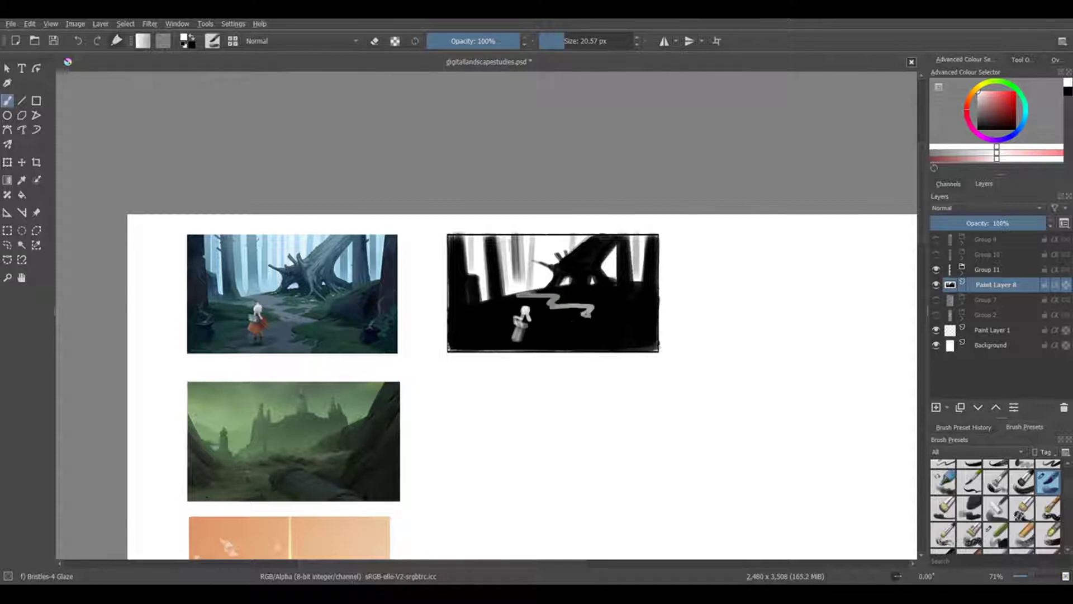
- Undo the last path stroke and paint a winding white path behind and beside the figure
{"action": "key", "text": "ctrl+z"}
{"action": "mouse_move", "coordinate": [547, 303]}
{"action": "left_mouse_down"}
{"action": "mouse_move", "coordinate": [571, 321]}
{"action": "mouse_move", "coordinate": [585, 306]}
{"action": "left_mouse_up"}
{"action": "left_click_drag", "start_coordinate": [511, 294], "coordinate": [553, 299]}
{"action": "left_click_drag", "start_coordinate": [487, 291], "coordinate": [472, 291]}
{"action": "mouse_move", "coordinate": [470, 306]}
{"action": "left_mouse_down"}
{"action": "mouse_move", "coordinate": [575, 306]}
{"action": "mouse_move", "coordinate": [582, 329]}
{"action": "left_mouse_up"}
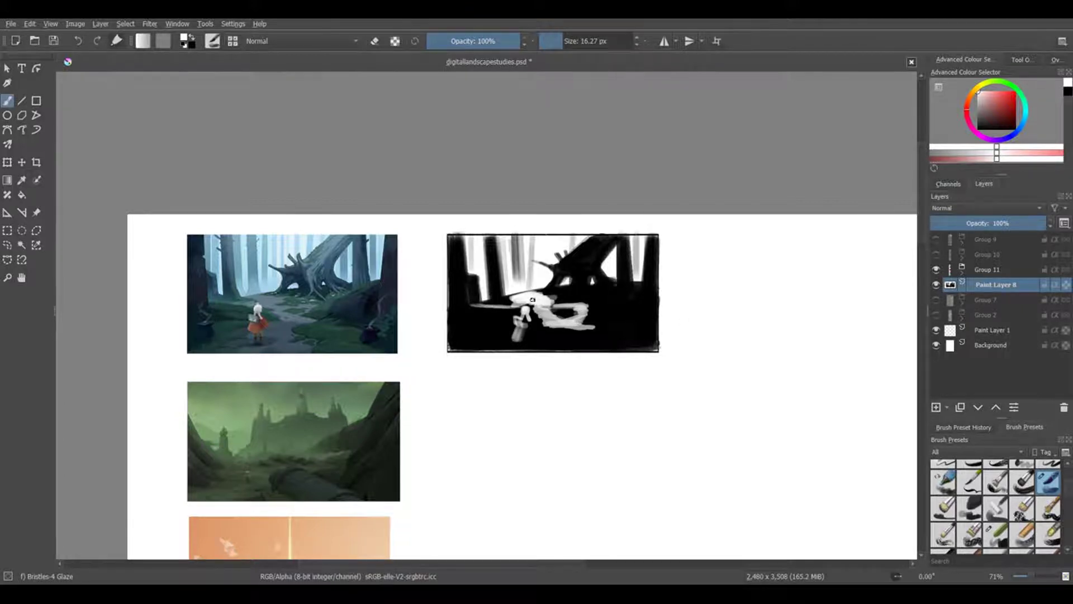
{"action": "scroll", "coordinate": [610, 300], "scroll_direction": "down", "scroll_amount": 1}
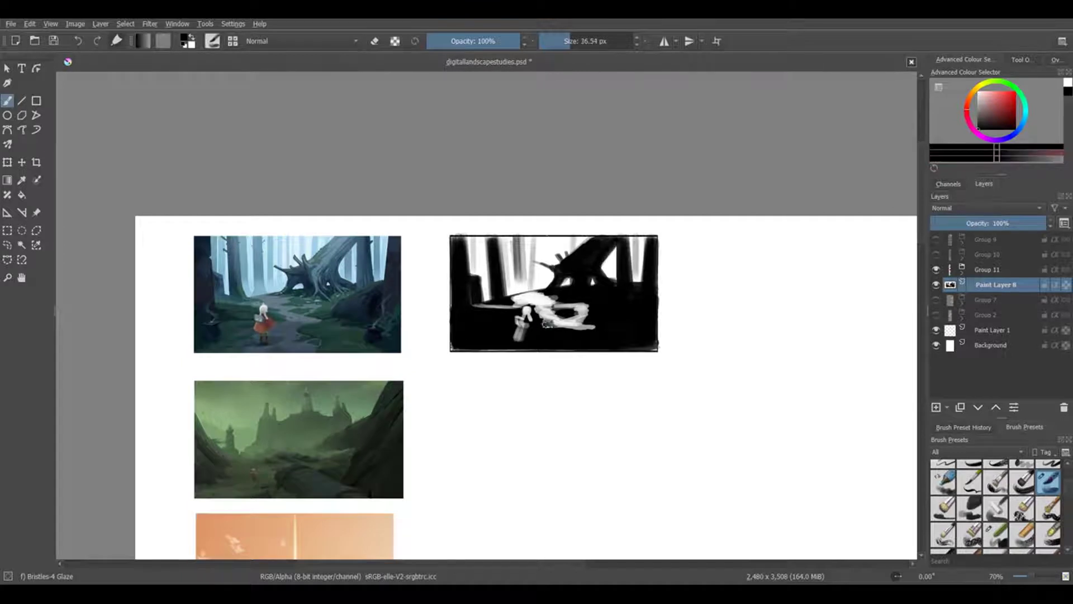
- Separate the figure from the path with black strokes and extend the white path to the frame's lower edge
{"action": "key", "text": "x"}
{"action": "mouse_move", "coordinate": [539, 310]}
{"action": "left_mouse_down"}
{"action": "mouse_move", "coordinate": [564, 334]}
{"action": "mouse_move", "coordinate": [579, 322]}
{"action": "mouse_move", "coordinate": [541, 310]}
{"action": "mouse_move", "coordinate": [583, 327]}
{"action": "mouse_move", "coordinate": [558, 332]}
{"action": "mouse_move", "coordinate": [556, 347]}
{"action": "mouse_move", "coordinate": [527, 287]}
{"action": "mouse_move", "coordinate": [526, 332]}
{"action": "mouse_move", "coordinate": [571, 343]}
{"action": "mouse_move", "coordinate": [582, 326]}
{"action": "mouse_move", "coordinate": [559, 331]}
{"action": "mouse_move", "coordinate": [557, 318]}
{"action": "mouse_move", "coordinate": [524, 347]}
{"action": "left_mouse_up"}
{"action": "key", "text": "x"}
{"action": "key", "text": "bracketright"}
{"action": "key", "text": "x"}
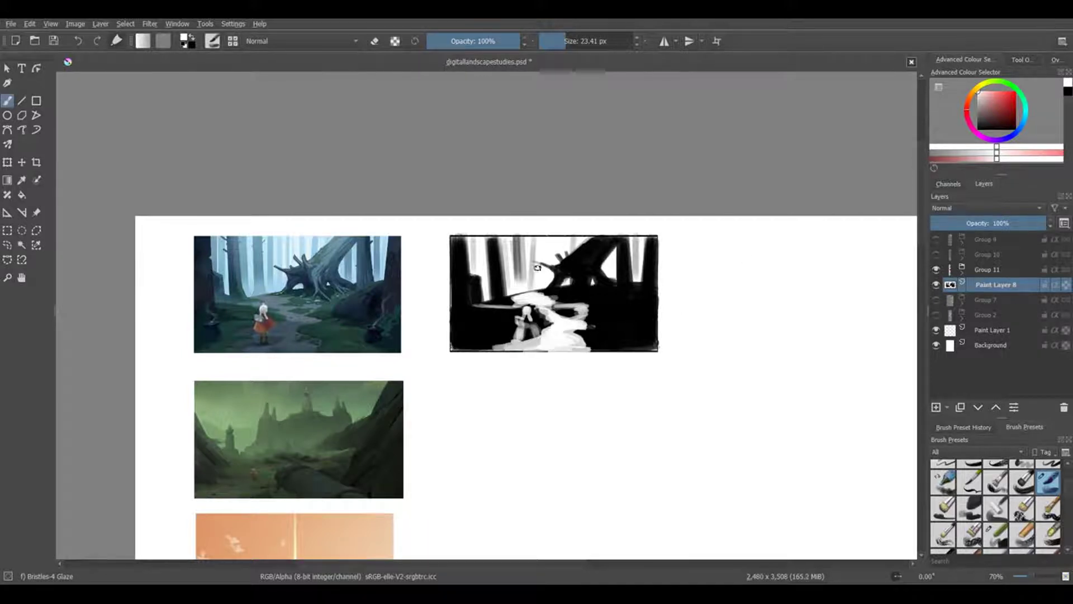
- Pick black and draw the figure's legs as thin straight lines with a brush of about 11 px
{"action": "left_click", "coordinate": [538, 267], "text": "ctrl"}
{"action": "key", "text": "bracketleft"}
{"action": "key", "text": "bracketleft"}
{"action": "key", "text": "bracketleft"}
{"action": "key", "text": "v"}
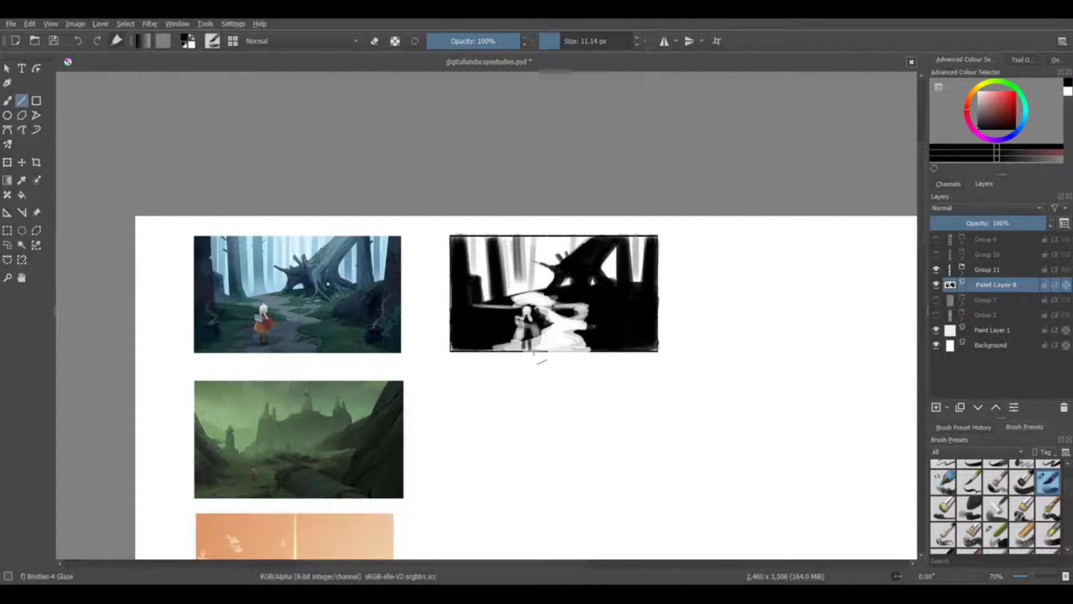
{"action": "key", "text": "b"}
- Break up the white path with small black patches, alternating between black and white paint
{"action": "key", "text": "x"}
{"action": "key", "text": "bracketright"}
{"action": "key", "text": "x"}
{"action": "mouse_move", "coordinate": [570, 342]}
{"action": "left_mouse_down"}
{"action": "mouse_move", "coordinate": [549, 304]}
{"action": "mouse_move", "coordinate": [569, 291]}
{"action": "left_mouse_up"}
{"action": "key", "text": "x"}
{"action": "key", "text": "x"}
{"action": "key", "text": "x"}
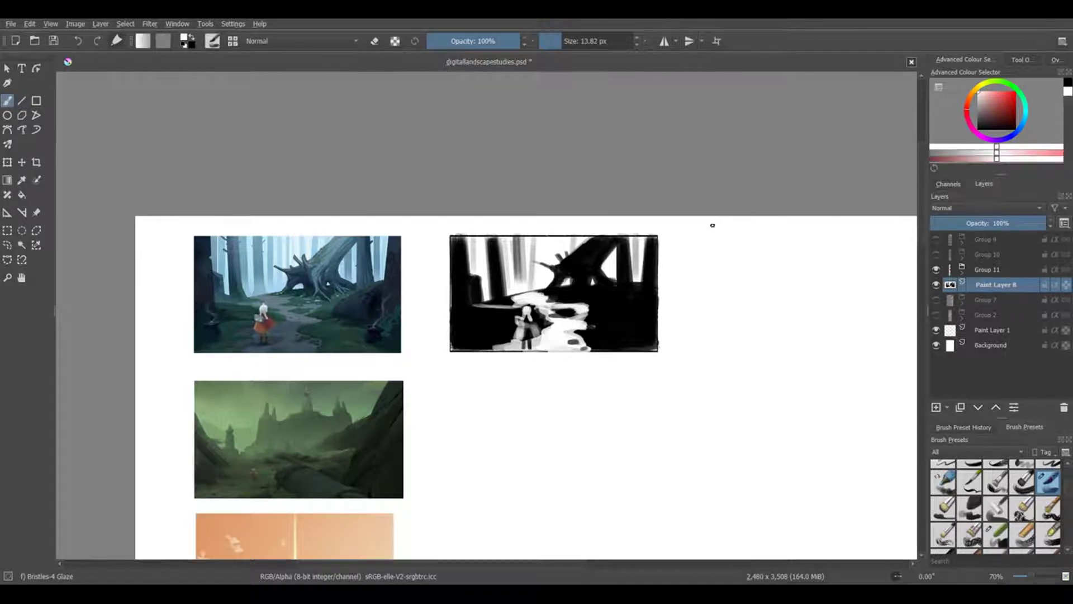
- Paint thin wavy white highlights on the dark ground at both sides with a brush of about 8.64 px
{"action": "key", "text": "x"}
{"action": "key", "text": "bracketleft"}
{"action": "key", "text": "bracketleft"}
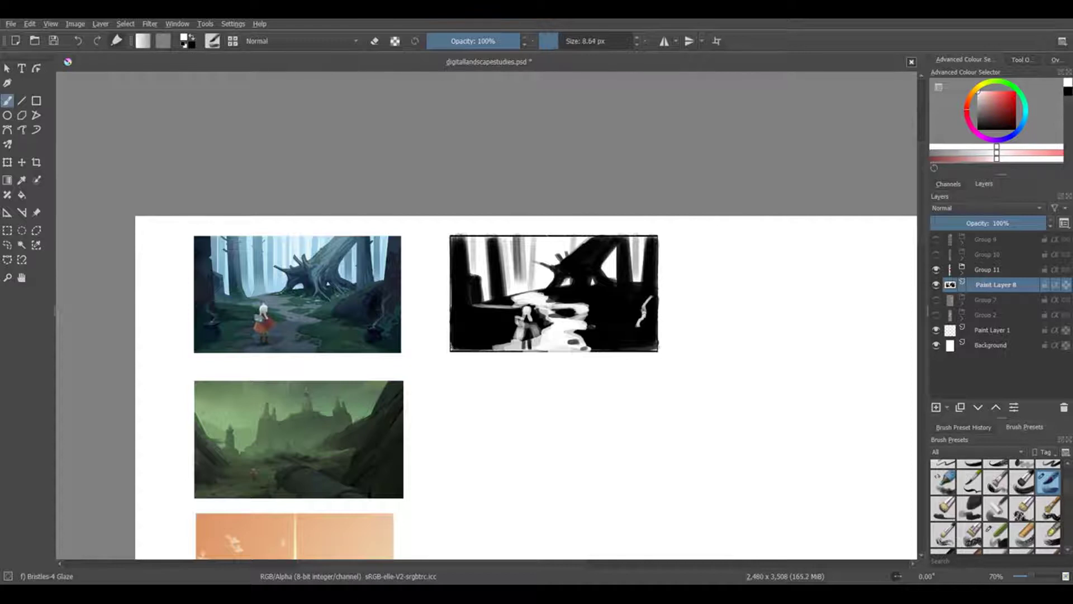
{"action": "left_click_drag", "start_coordinate": [652, 298], "coordinate": [638, 330]}
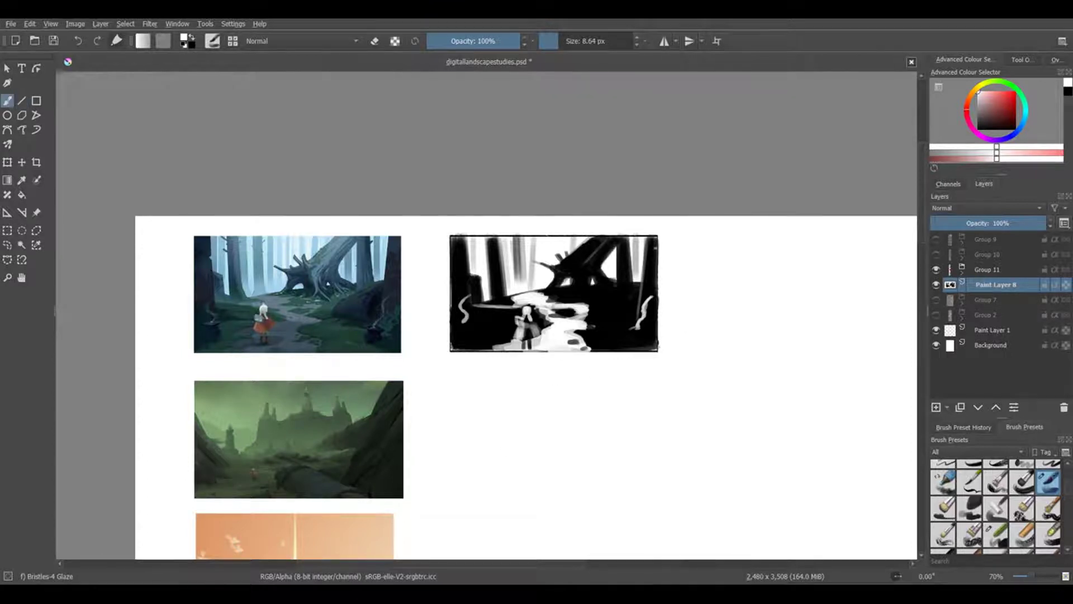
- Add light streaks along the leaning trunk, its roots and the adjacent right-hand tree, undoing one misplaced stroke
{"action": "scroll", "coordinate": [587, 274], "scroll_direction": "down", "scroll_amount": 1}
{"action": "key", "text": "bracketright"}
{"action": "key", "text": "bracketright"}
{"action": "key", "text": "bracketright"}
{"action": "key", "text": "bracketright"}
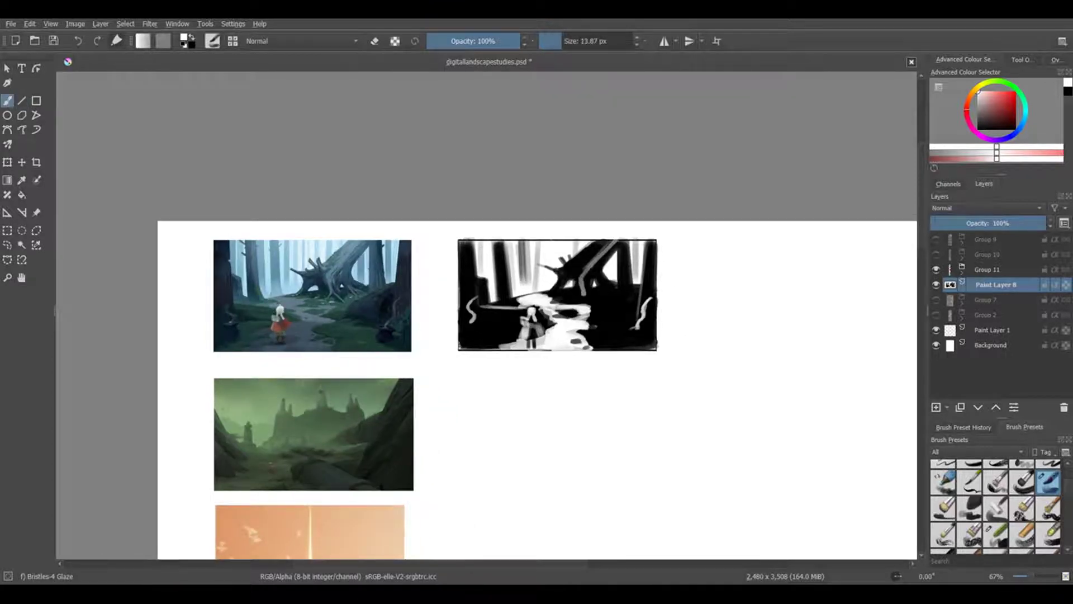
{"action": "key", "text": "bracketright"}
{"action": "key", "text": "bracketright"}
{"action": "mouse_move", "coordinate": [587, 266]}
{"action": "left_mouse_down"}
{"action": "mouse_move", "coordinate": [617, 243]}
{"action": "mouse_move", "coordinate": [618, 295]}
{"action": "left_mouse_up"}
{"action": "key", "text": "v"}
{"action": "key", "text": "ctrl+z"}
{"action": "key", "text": "b"}
- Add a thin light vertical streak to the left-hand tree trunk with a brush of about 10.86 px
{"action": "key", "text": "bracketleft"}
{"action": "key", "text": "bracketleft"}
{"action": "key", "text": "bracketleft"}
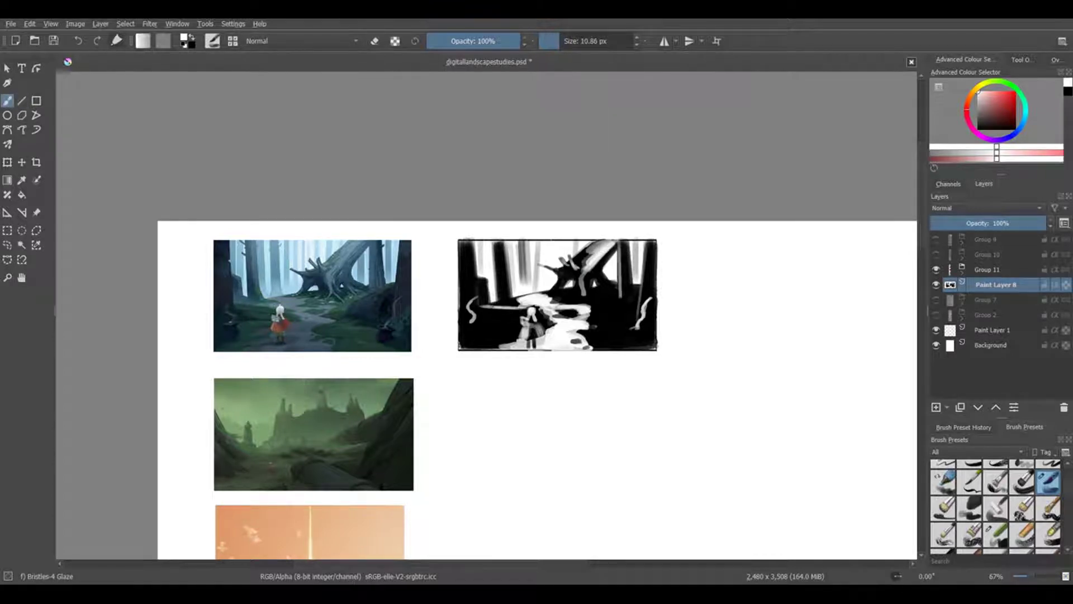
{"action": "left_click_drag", "start_coordinate": [476, 246], "coordinate": [476, 325]}
{"action": "scroll", "coordinate": [598, 366], "scroll_direction": "down", "scroll_amount": 4}
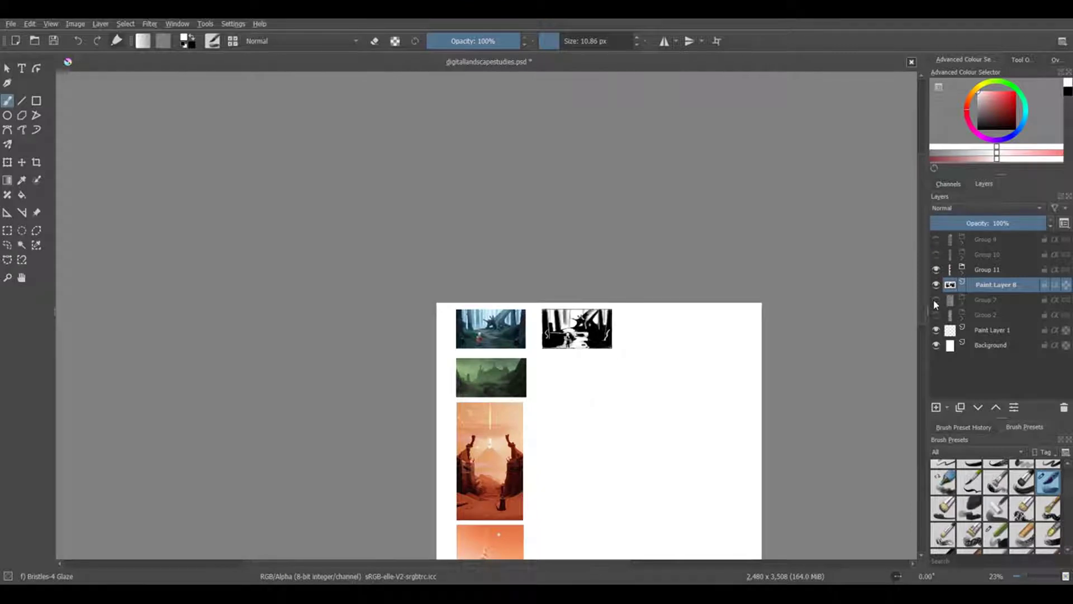
- Touch up the forest study's dark areas around the figure and path in black with a brush of about 22.50 px
{"action": "scroll", "coordinate": [563, 355], "scroll_direction": "up", "scroll_amount": 5}
{"action": "key", "text": "x"}
{"action": "key", "text": "bracketright"}
{"action": "key", "text": "bracketright"}
{"action": "key", "text": "bracketright"}
{"action": "key", "text": "bracketright"}
{"action": "key", "text": "bracketright"}
{"action": "key", "text": "bracketright"}
{"action": "key", "text": "bracketright"}
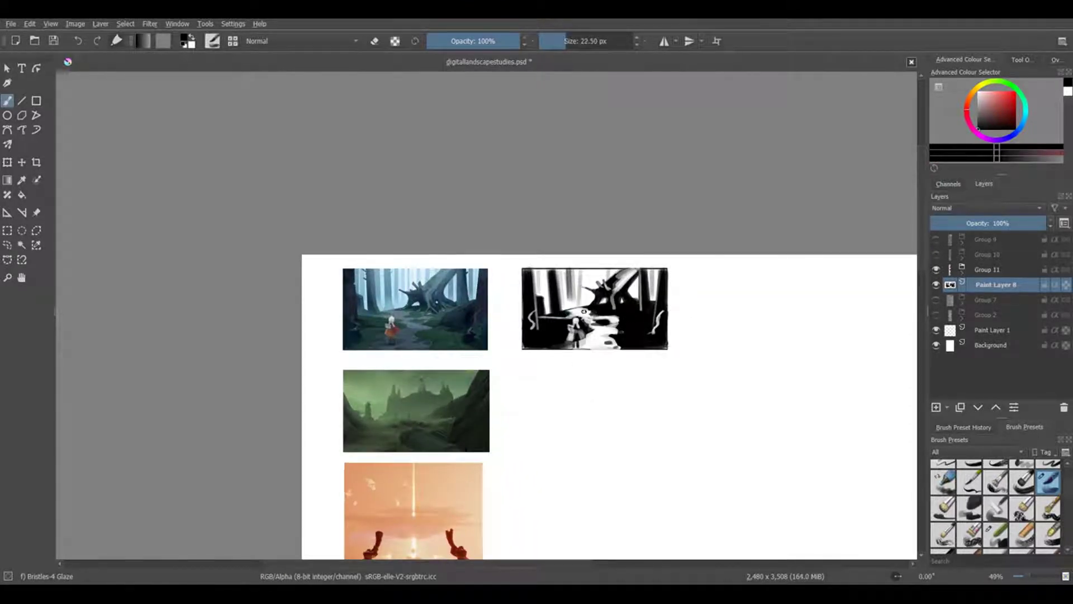
{"action": "left_click_drag", "start_coordinate": [708, 391], "coordinate": [637, 360]}
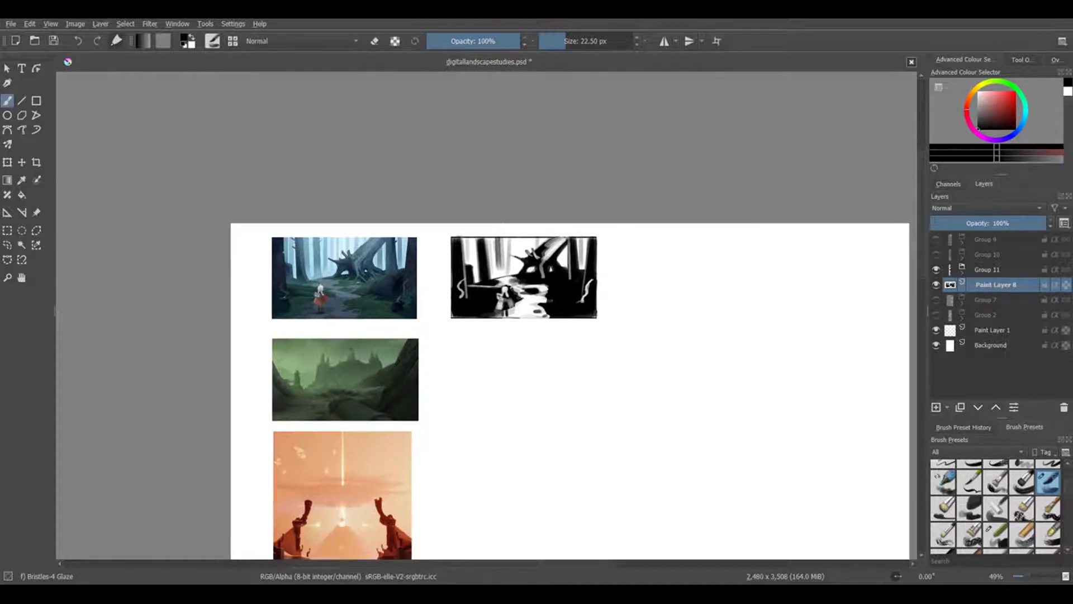
- Refine the path's edges beside the figure, alternating white and black paint and reducing the brush to about 14.28 px
{"action": "key", "text": "x"}
{"action": "key", "text": "bracketleft"}
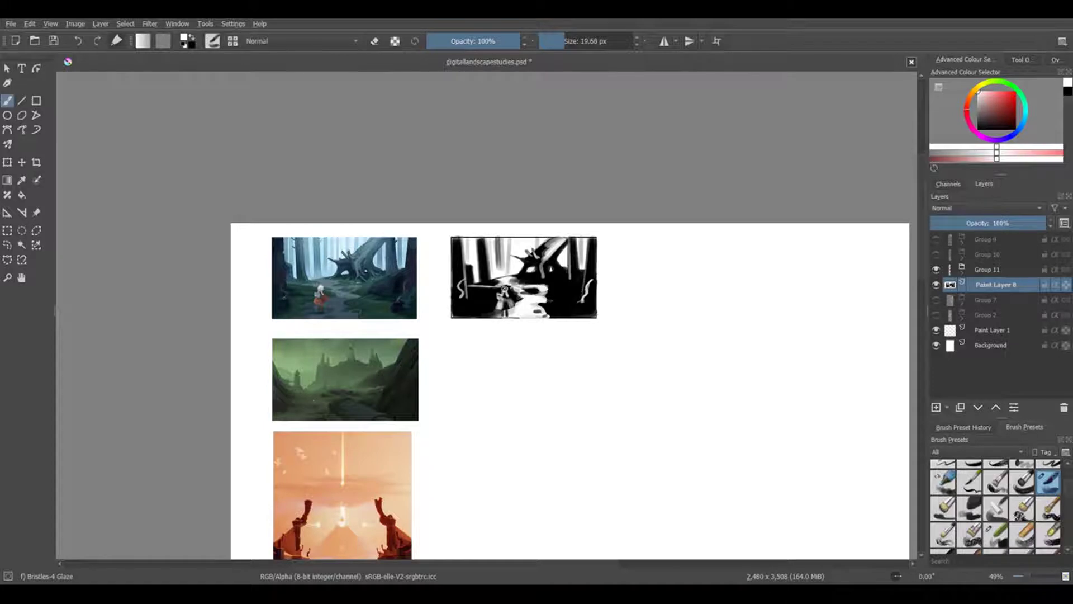
{"action": "scroll", "coordinate": [505, 295], "scroll_direction": "up", "scroll_amount": 1}
{"action": "key", "text": "x"}
{"action": "key", "text": "bracketleft"}
{"action": "key", "text": "bracketleft"}
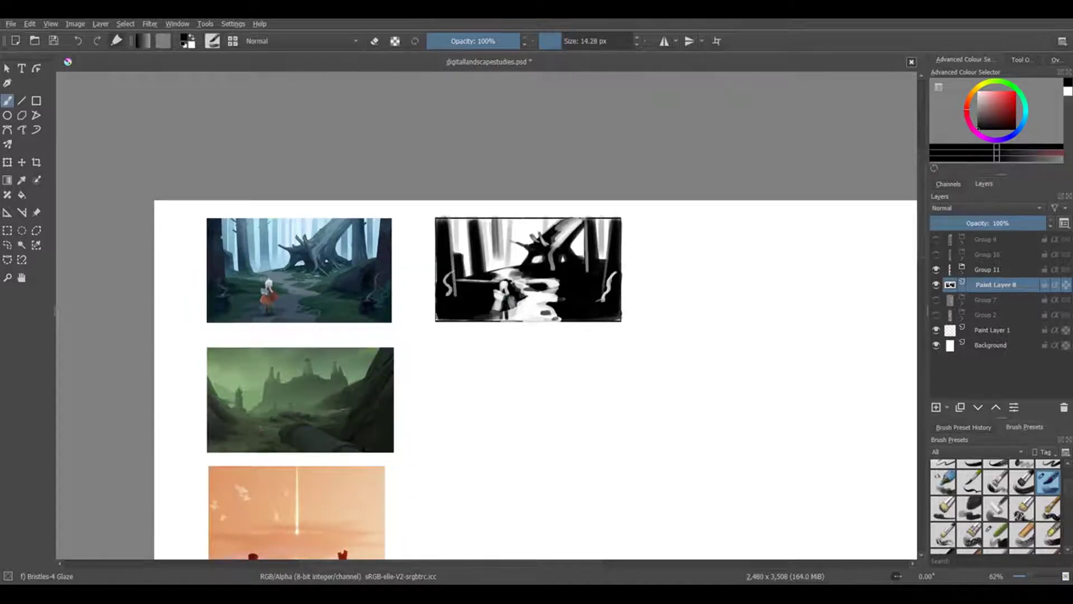
{"action": "key", "text": "x"}
{"action": "scroll", "coordinate": [649, 304], "scroll_direction": "down", "scroll_amount": 3}
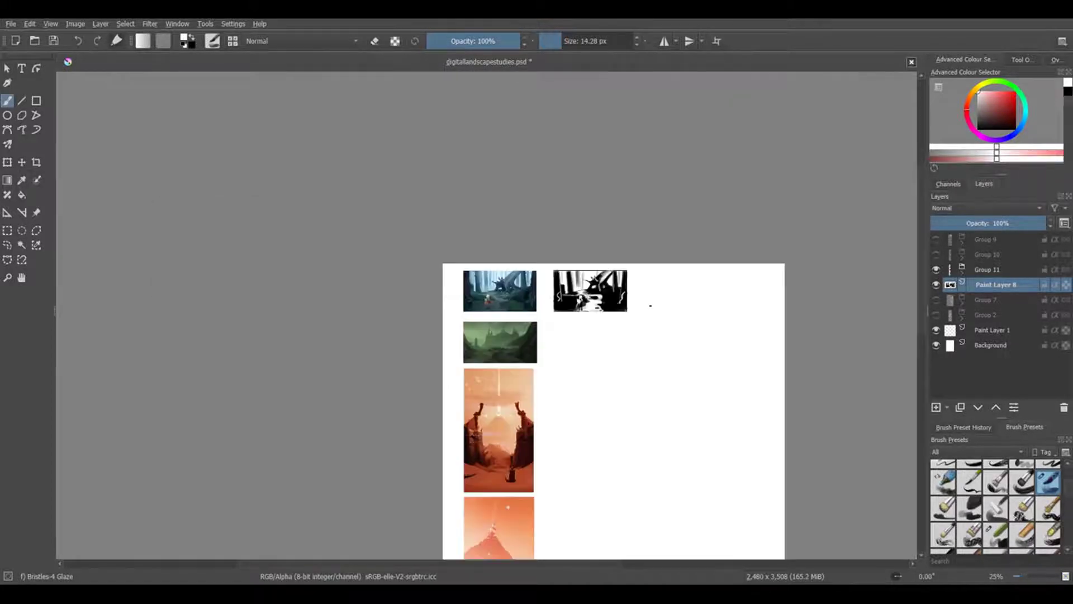
- Add small dark stone marks on the lower part of the white path with a black brush of about 8.45 px
{"action": "scroll", "coordinate": [618, 307], "scroll_direction": "up", "scroll_amount": 3}
{"action": "scroll", "coordinate": [602, 231], "scroll_direction": "up", "scroll_amount": 1}
{"action": "key", "text": "x"}
{"action": "key", "text": "bracketleft"}
{"action": "key", "text": "bracketleft"}
{"action": "key", "text": "bracketleft"}
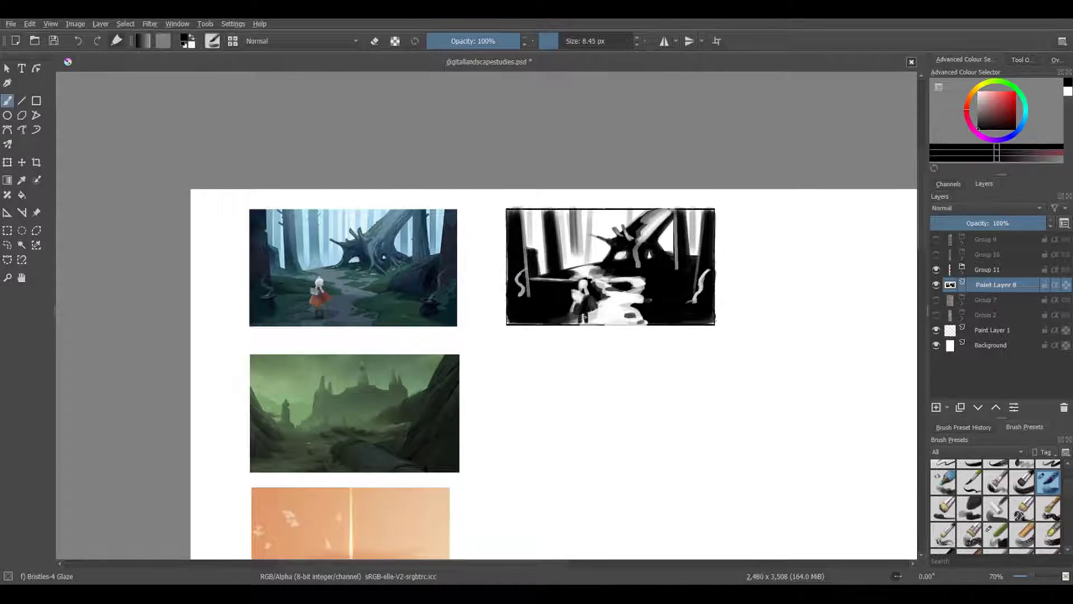
- Reshape the path's lower right edge with alternating white and black strokes, using brush sizes of about 25.49 and 17.18 px
{"action": "scroll", "coordinate": [684, 344], "scroll_direction": "down", "scroll_amount": 1}
{"action": "key", "text": "x"}
{"action": "key", "text": "bracketright"}
{"action": "key", "text": "bracketright"}
{"action": "key", "text": "bracketright"}
{"action": "key", "text": "bracketright"}
{"action": "key", "text": "x"}
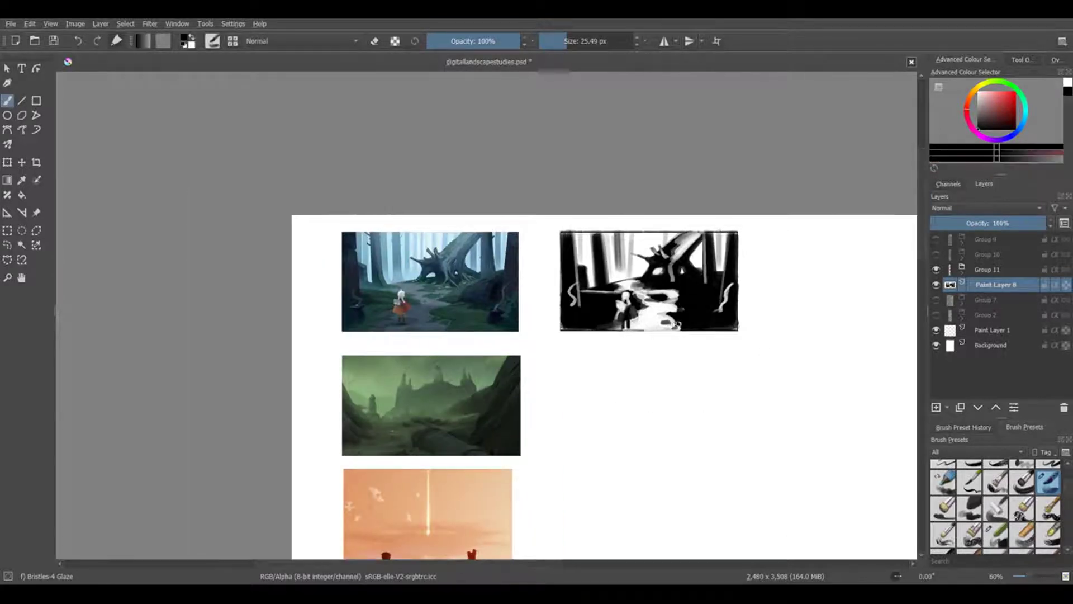
{"action": "key", "text": "x"}
{"action": "key", "text": "x"}
{"action": "key", "text": "x"}
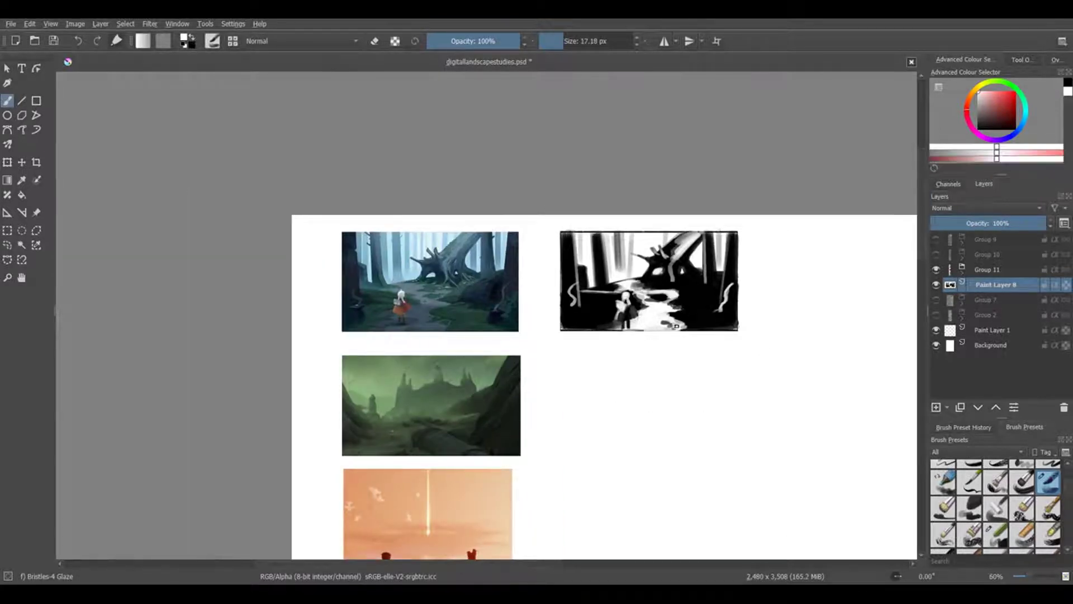
{"action": "key", "text": "x"}
- Draw a black rectangular frame around the green castle reference and move it beside the reference, under the forest study
{"action": "scroll", "coordinate": [675, 388], "scroll_direction": "down", "scroll_amount": 2}
{"action": "scroll", "coordinate": [611, 384], "scroll_direction": "up", "scroll_amount": 1}
{"action": "scroll", "coordinate": [611, 384], "scroll_direction": "up", "scroll_amount": 2}
{"action": "left_click", "coordinate": [36, 101]}
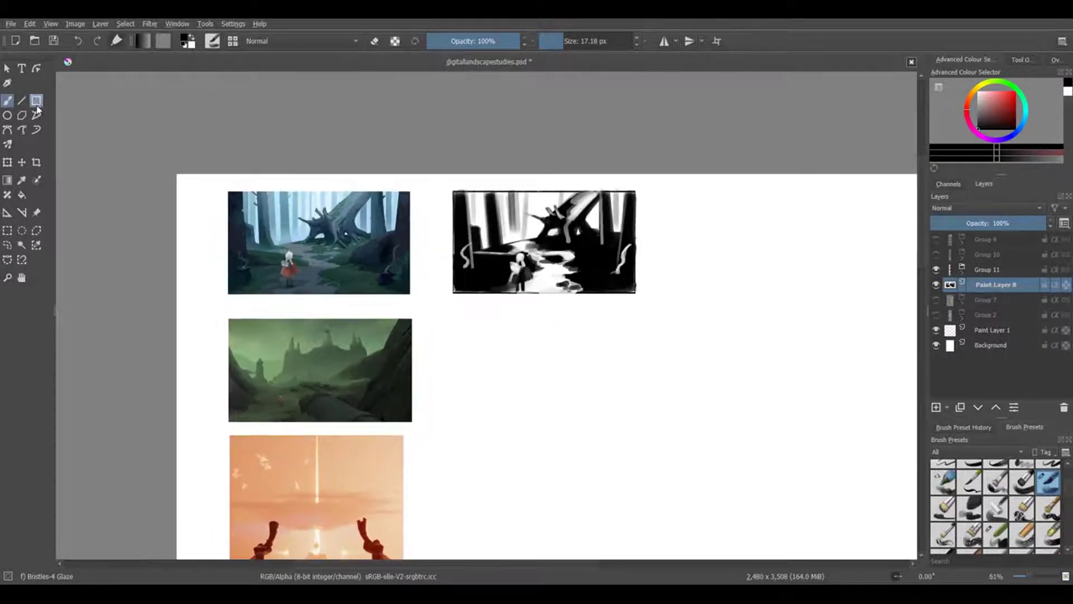
{"action": "left_click_drag", "start_coordinate": [233, 323], "coordinate": [410, 420]}
{"action": "key", "text": "t"}
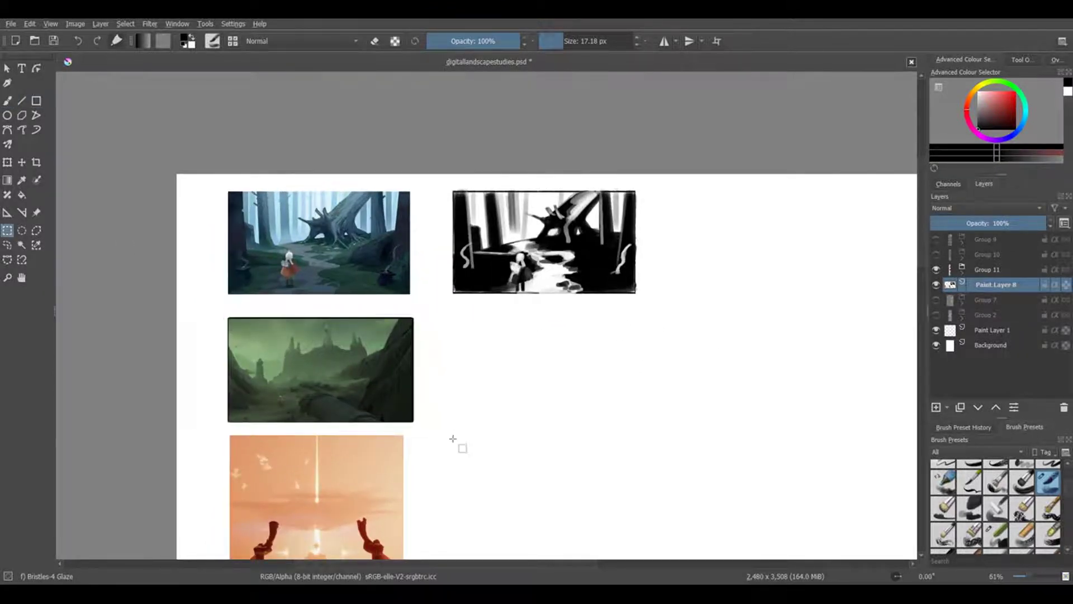
{"action": "left_click_drag", "start_coordinate": [207, 380], "coordinate": [418, 377]}
{"action": "key", "text": "b"}
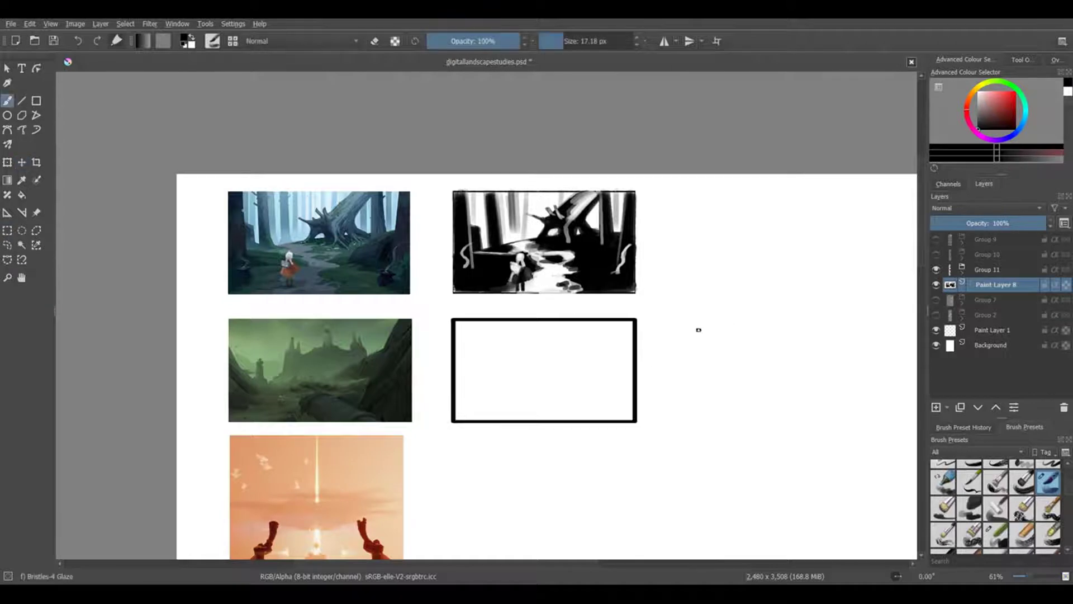
- Block in a steep black cliff along the new frame's right side, enlarging the brush to about 37.48 px
{"action": "left_click_drag", "start_coordinate": [608, 356], "coordinate": [629, 355]}
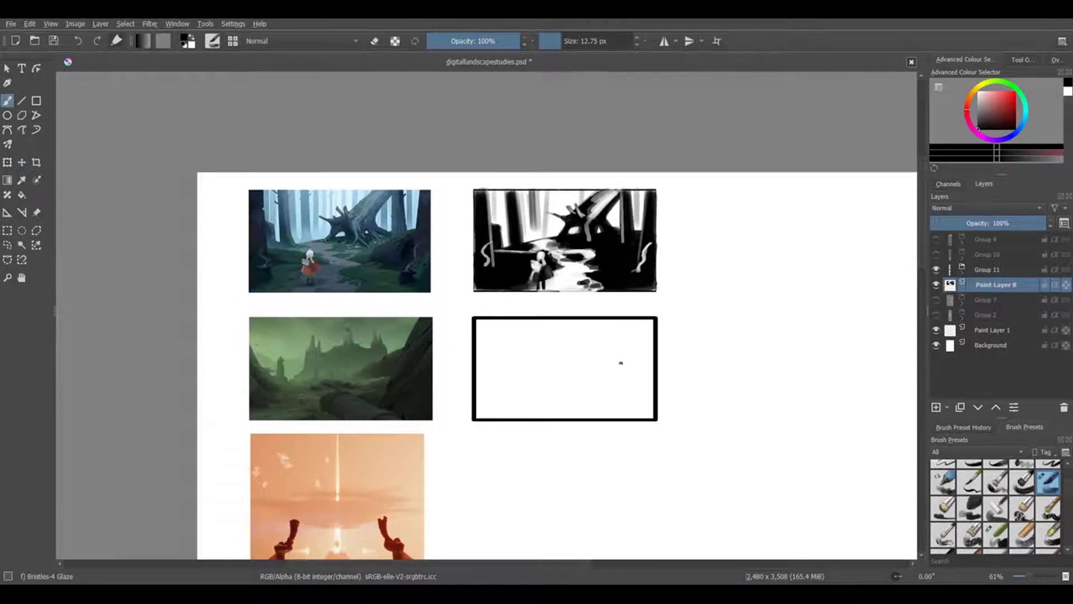
{"action": "mouse_move", "coordinate": [630, 335]}
{"action": "left_mouse_down"}
{"action": "mouse_move", "coordinate": [617, 394]}
{"action": "mouse_move", "coordinate": [645, 328]}
{"action": "mouse_move", "coordinate": [609, 407]}
{"action": "mouse_move", "coordinate": [636, 383]}
{"action": "mouse_move", "coordinate": [645, 402]}
{"action": "mouse_move", "coordinate": [627, 407]}
{"action": "mouse_move", "coordinate": [650, 354]}
{"action": "mouse_move", "coordinate": [650, 392]}
{"action": "left_mouse_up"}
{"action": "left_click_drag", "start_coordinate": [646, 343], "coordinate": [615, 409]}
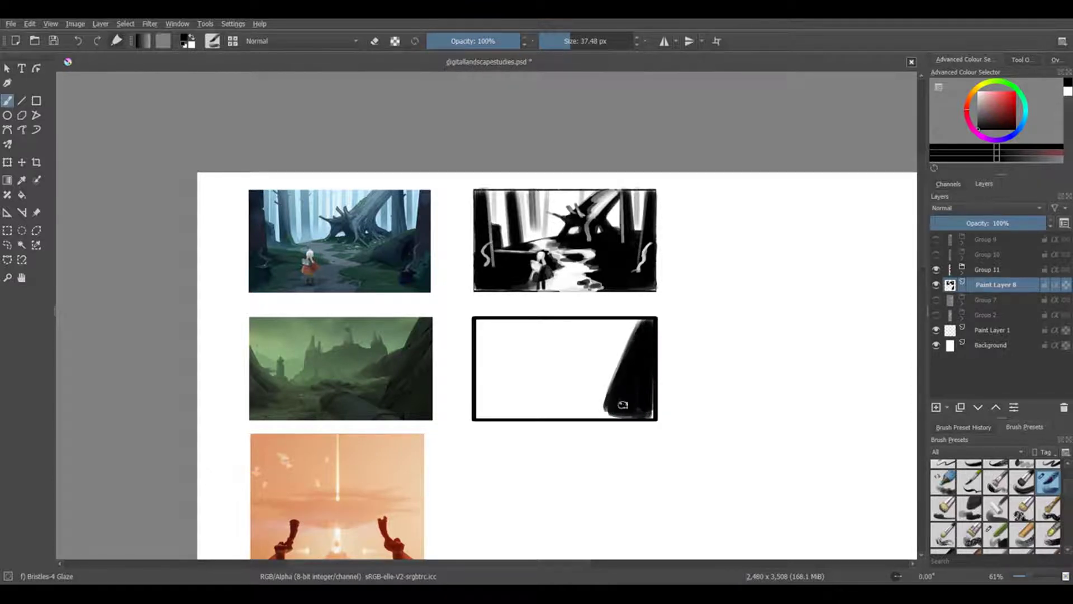
- Paint a smaller sloping black cliff along the frame's left side with a brush of about 29.00 px
{"action": "key", "text": "bracketleft"}
{"action": "key", "text": "bracketleft"}
{"action": "key", "text": "bracketleft"}
{"action": "mouse_move", "coordinate": [477, 346]}
{"action": "left_mouse_down"}
{"action": "mouse_move", "coordinate": [495, 386]}
{"action": "mouse_move", "coordinate": [477, 378]}
{"action": "mouse_move", "coordinate": [486, 413]}
{"action": "left_mouse_up"}
{"action": "mouse_move", "coordinate": [480, 355]}
{"action": "left_mouse_down"}
{"action": "mouse_move", "coordinate": [480, 404]}
{"action": "mouse_move", "coordinate": [482, 378]}
{"action": "mouse_move", "coordinate": [487, 410]}
{"action": "mouse_move", "coordinate": [482, 388]}
{"action": "mouse_move", "coordinate": [492, 415]}
{"action": "left_mouse_up"}
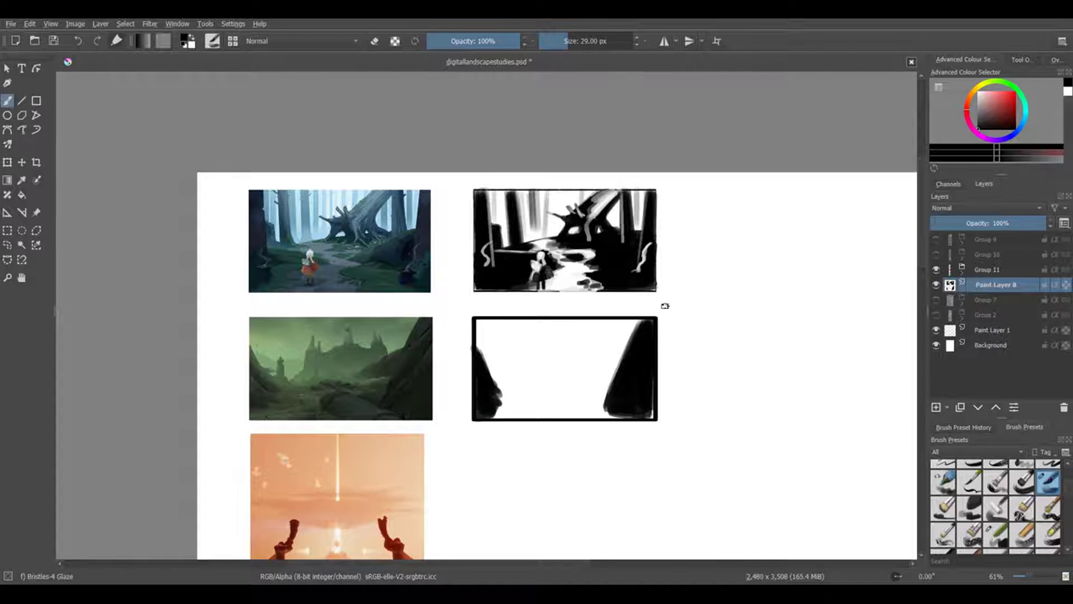
- Paint the right cliff's diagonal slope and fill the ground across the frame in black, enlarging the brush to about 36.36 px
{"action": "mouse_move", "coordinate": [574, 378]}
{"action": "left_mouse_down"}
{"action": "mouse_move", "coordinate": [632, 348]}
{"action": "mouse_move", "coordinate": [594, 372]}
{"action": "mouse_move", "coordinate": [623, 369]}
{"action": "mouse_move", "coordinate": [577, 380]}
{"action": "mouse_move", "coordinate": [615, 362]}
{"action": "left_mouse_up"}
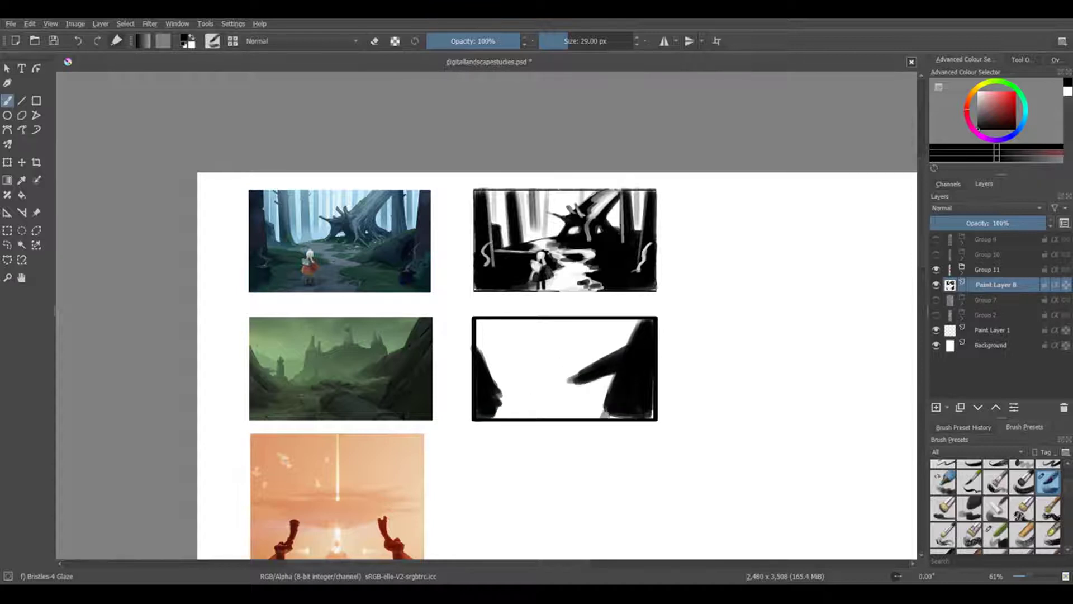
{"action": "mouse_move", "coordinate": [503, 393]}
{"action": "left_mouse_down"}
{"action": "mouse_move", "coordinate": [486, 385]}
{"action": "mouse_move", "coordinate": [587, 388]}
{"action": "mouse_move", "coordinate": [497, 402]}
{"action": "mouse_move", "coordinate": [603, 405]}
{"action": "mouse_move", "coordinate": [503, 410]}
{"action": "mouse_move", "coordinate": [603, 391]}
{"action": "mouse_move", "coordinate": [487, 398]}
{"action": "mouse_move", "coordinate": [531, 399]}
{"action": "left_mouse_up"}
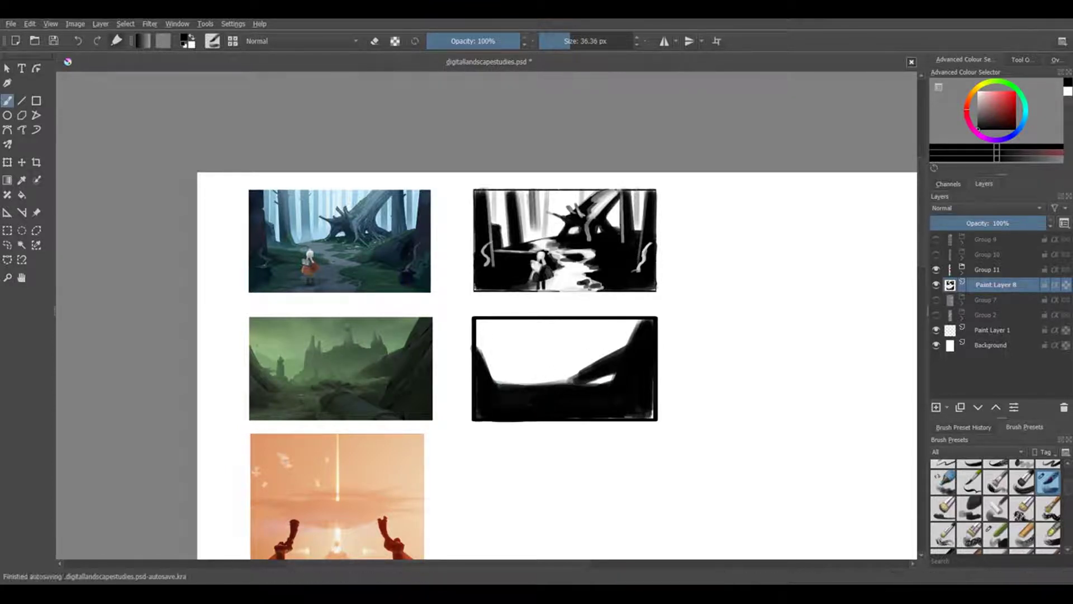
{"action": "scroll", "coordinate": [706, 345], "scroll_direction": "down", "scroll_amount": 2}
{"action": "scroll", "coordinate": [630, 306], "scroll_direction": "up", "scroll_amount": 2}
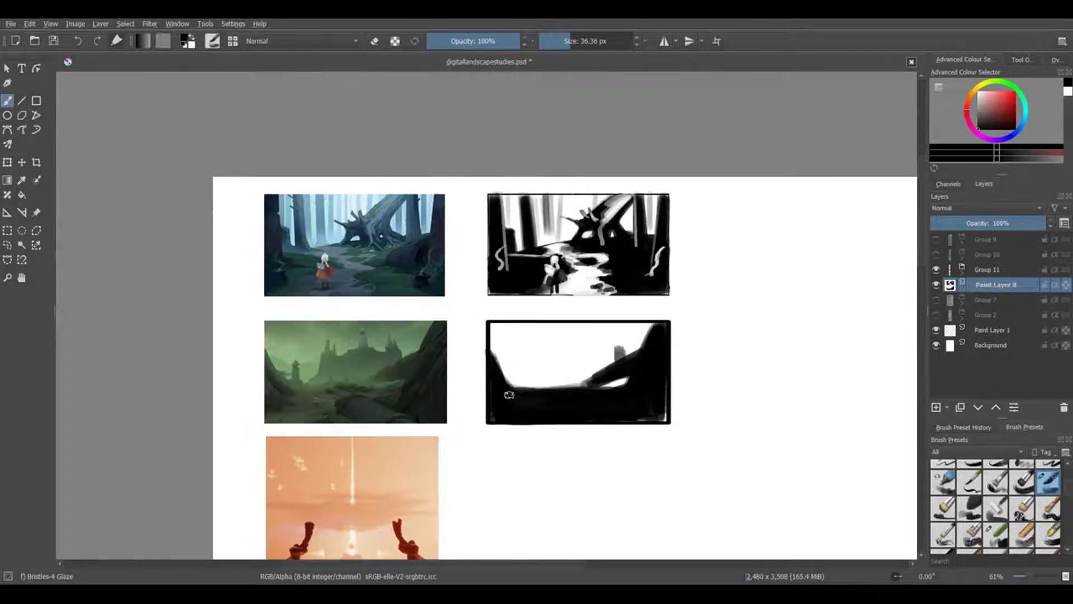
- Paint the distant castle's black silhouette with its hill and tall towers, reducing the brush to about 17.60 px
{"action": "mouse_move", "coordinate": [509, 394]}
{"action": "left_mouse_down"}
{"action": "mouse_move", "coordinate": [534, 373]}
{"action": "mouse_move", "coordinate": [614, 351]}
{"action": "mouse_move", "coordinate": [584, 333]}
{"action": "mouse_move", "coordinate": [587, 352]}
{"action": "mouse_move", "coordinate": [622, 335]}
{"action": "left_mouse_up"}
{"action": "key", "text": "bracketleft"}
{"action": "key", "text": "v"}
{"action": "left_click_drag", "start_coordinate": [549, 357], "coordinate": [548, 336]}
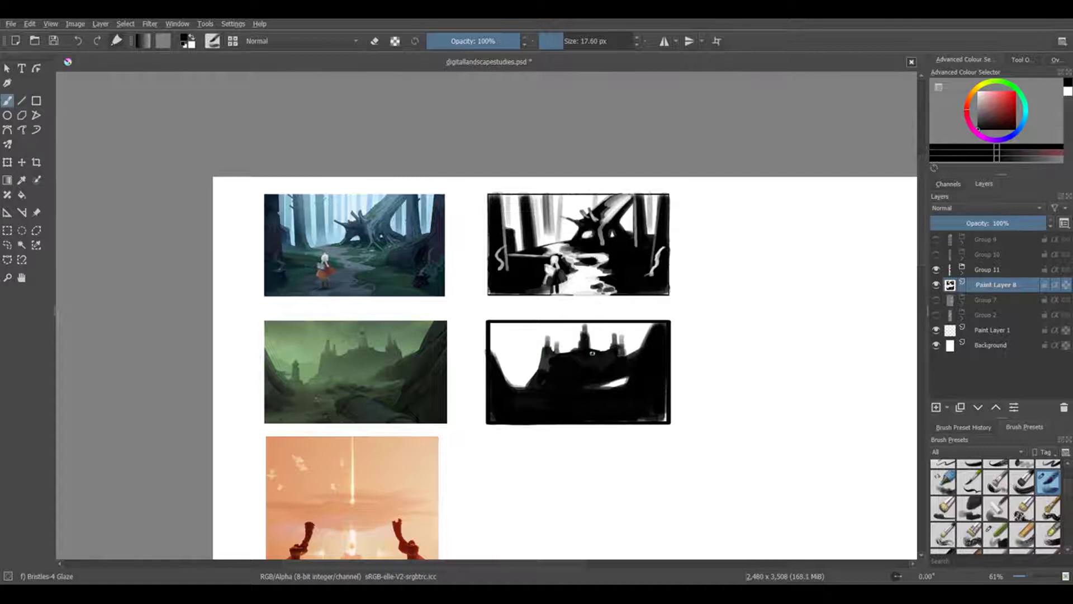
{"action": "key", "text": "v"}
- Add the lone black tower above the left slope, reducing the brush to about 12.96 px
{"action": "scroll", "coordinate": [564, 358], "scroll_direction": "up", "scroll_amount": 1}
{"action": "mouse_move", "coordinate": [503, 357]}
{"action": "left_mouse_down"}
{"action": "mouse_move", "coordinate": [502, 391]}
{"action": "mouse_move", "coordinate": [502, 352]}
{"action": "mouse_move", "coordinate": [513, 384]}
{"action": "left_mouse_up"}
{"action": "key", "text": "bracketleft"}
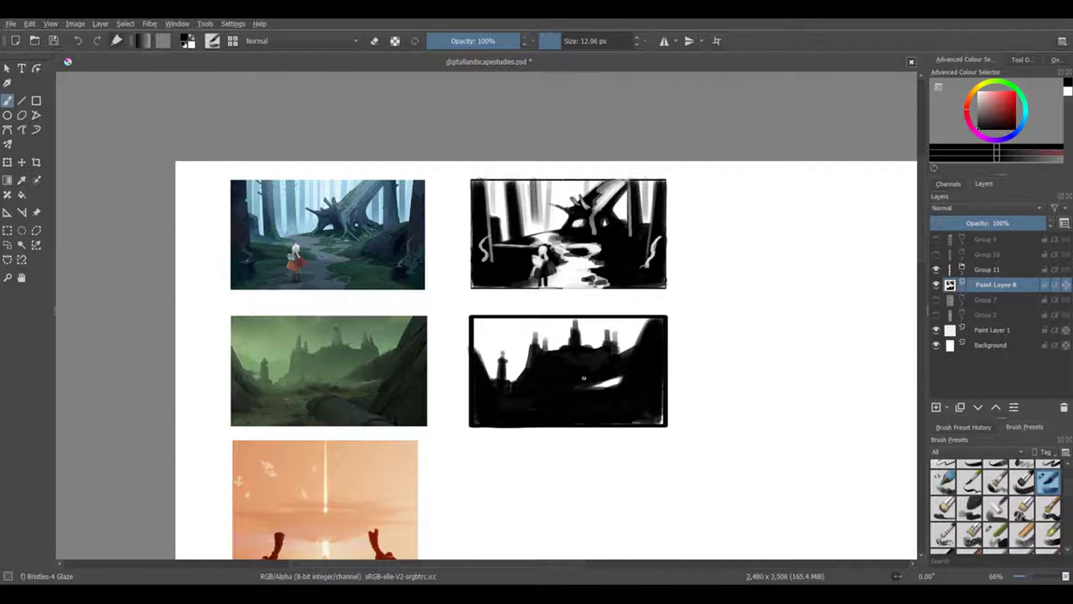
- Trim the sky gaps around the castle towers in white with a brush of about 8.62 px
{"action": "key", "text": "bracketleft"}
{"action": "key", "text": "bracketleft"}
{"action": "key", "text": "x"}
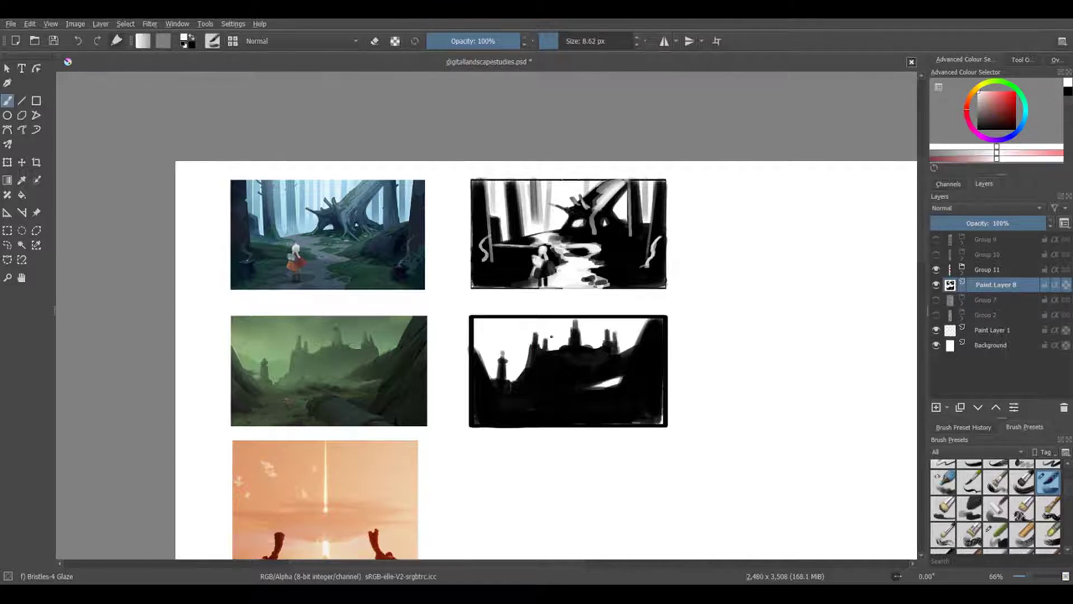
{"action": "scroll", "coordinate": [615, 380], "scroll_direction": "down", "scroll_amount": 3}
{"action": "scroll", "coordinate": [618, 379], "scroll_direction": "up", "scroll_amount": 3}
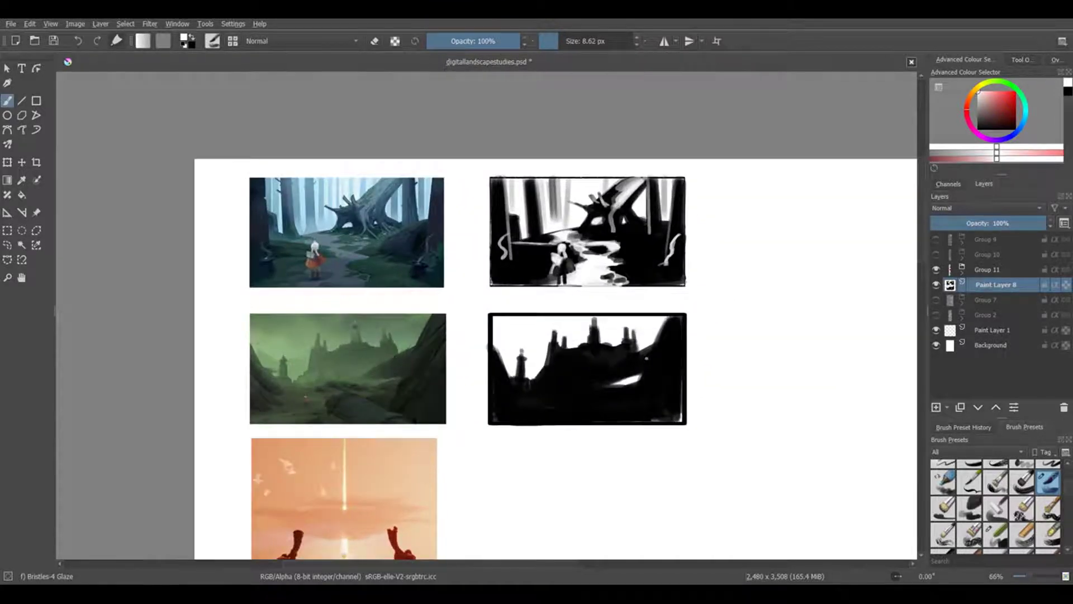
- Paint a thin light diagonal streak along the right cliff's slope with a small white brush
{"action": "key", "text": "bracketright"}
{"action": "key", "text": "bracketright"}
{"action": "key", "text": "bracketright"}
{"action": "key", "text": "bracketright"}
{"action": "key", "text": "bracketright"}
{"action": "key", "text": "bracketright"}
{"action": "key", "text": "x"}
{"action": "key", "text": "v"}
{"action": "key", "text": "x"}
{"action": "key", "text": "bracketleft"}
{"action": "key", "text": "bracketleft"}
{"action": "key", "text": "bracketleft"}
{"action": "key", "text": "bracketleft"}
{"action": "key", "text": "bracketleft"}
{"action": "key", "text": "bracketleft"}
{"action": "left_click_drag", "start_coordinate": [599, 380], "coordinate": [648, 349]}
- Narrow the white sliver beneath the right slope with a larger black brush
{"action": "key", "text": "x"}
{"action": "key", "text": "bracketright"}
{"action": "key", "text": "bracketright"}
{"action": "key", "text": "bracketright"}
{"action": "key", "text": "bracketright"}
{"action": "key", "text": "bracketright"}
{"action": "key", "text": "bracketright"}
{"action": "mouse_move", "coordinate": [636, 374]}
{"action": "left_mouse_down"}
{"action": "mouse_move", "coordinate": [651, 371]}
{"action": "mouse_move", "coordinate": [622, 383]}
{"action": "mouse_move", "coordinate": [640, 379]}
{"action": "left_mouse_up"}
- Paint light wavy streaks across the dark ground from the sliver with a brush of about 18.88 px, undoing one stroke
{"action": "key", "text": "x"}
{"action": "key", "text": "bracketleft"}
{"action": "key", "text": "bracketleft"}
{"action": "key", "text": "bracketleft"}
{"action": "key", "text": "x"}
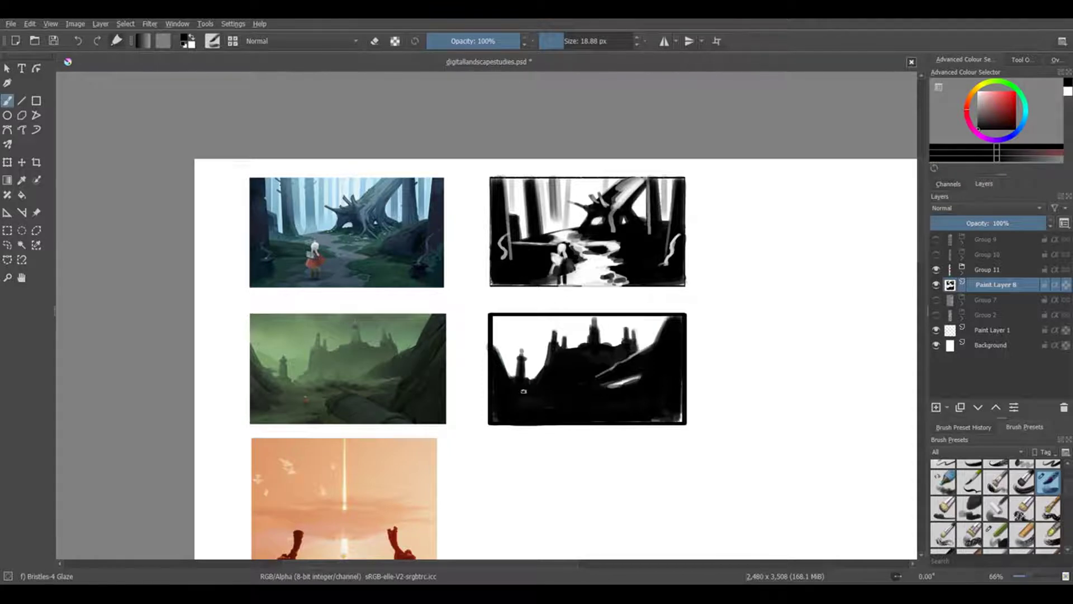
{"action": "key", "text": "x"}
{"action": "left_click_drag", "start_coordinate": [535, 386], "coordinate": [562, 384]}
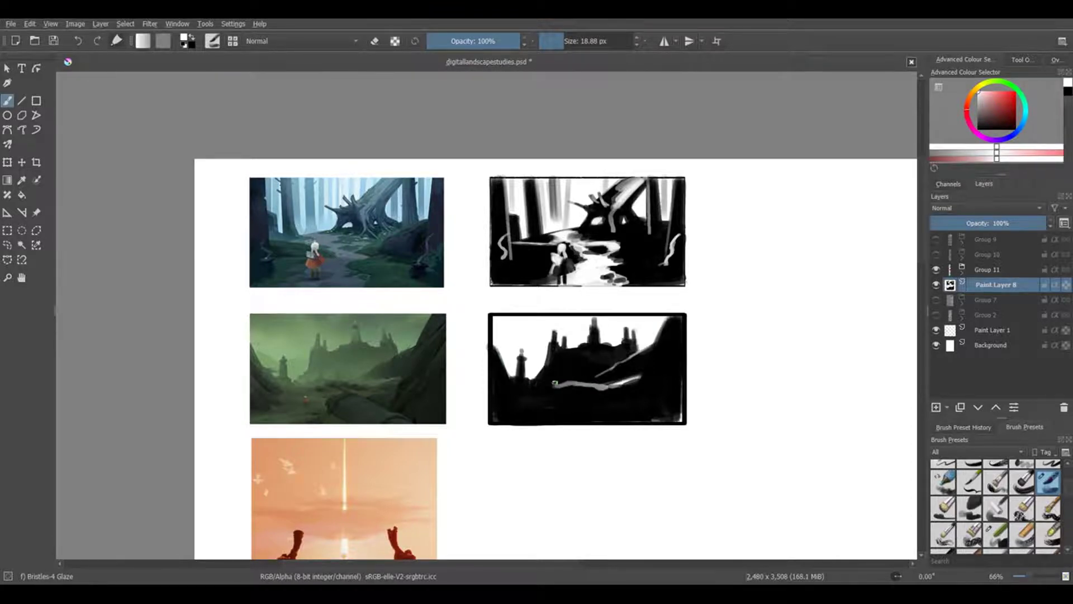
{"action": "mouse_move", "coordinate": [596, 492]}
{"action": "left_mouse_down"}
{"action": "mouse_move", "coordinate": [562, 403]}
{"action": "mouse_move", "coordinate": [609, 426]}
{"action": "mouse_move", "coordinate": [634, 423]}
{"action": "left_mouse_up"}
{"action": "key", "text": "ctrl+z"}
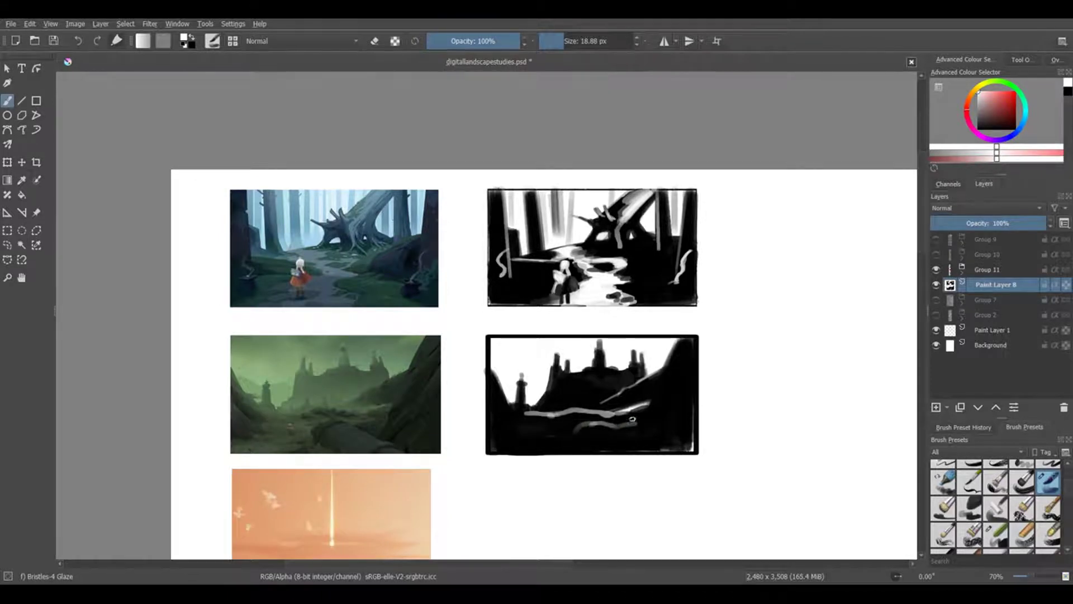
- Fill the left and middle foreground with white, enlarging the brush to about 29.25 px
{"action": "mouse_move", "coordinate": [497, 450]}
{"action": "left_mouse_down"}
{"action": "mouse_move", "coordinate": [545, 445]}
{"action": "mouse_move", "coordinate": [522, 418]}
{"action": "mouse_move", "coordinate": [554, 417]}
{"action": "mouse_move", "coordinate": [555, 434]}
{"action": "mouse_move", "coordinate": [511, 431]}
{"action": "mouse_move", "coordinate": [516, 442]}
{"action": "mouse_move", "coordinate": [541, 433]}
{"action": "mouse_move", "coordinate": [525, 447]}
{"action": "mouse_move", "coordinate": [534, 422]}
{"action": "mouse_move", "coordinate": [723, 404]}
{"action": "mouse_move", "coordinate": [691, 398]}
{"action": "mouse_move", "coordinate": [568, 443]}
{"action": "mouse_move", "coordinate": [590, 450]}
{"action": "mouse_move", "coordinate": [557, 454]}
{"action": "mouse_move", "coordinate": [575, 433]}
{"action": "mouse_move", "coordinate": [531, 451]}
{"action": "mouse_move", "coordinate": [610, 417]}
{"action": "mouse_move", "coordinate": [609, 430]}
{"action": "mouse_move", "coordinate": [634, 432]}
{"action": "mouse_move", "coordinate": [608, 444]}
{"action": "mouse_move", "coordinate": [586, 426]}
{"action": "left_mouse_up"}
{"action": "key", "text": "bracketright"}
{"action": "scroll", "coordinate": [721, 403], "scroll_direction": "down", "scroll_amount": 3}
{"action": "scroll", "coordinate": [582, 444], "scroll_direction": "up", "scroll_amount": 1}
{"action": "left_click", "coordinate": [626, 436], "text": "ctrl"}
{"action": "key", "text": "x"}
{"action": "key", "text": "x"}
{"action": "key", "text": "x"}
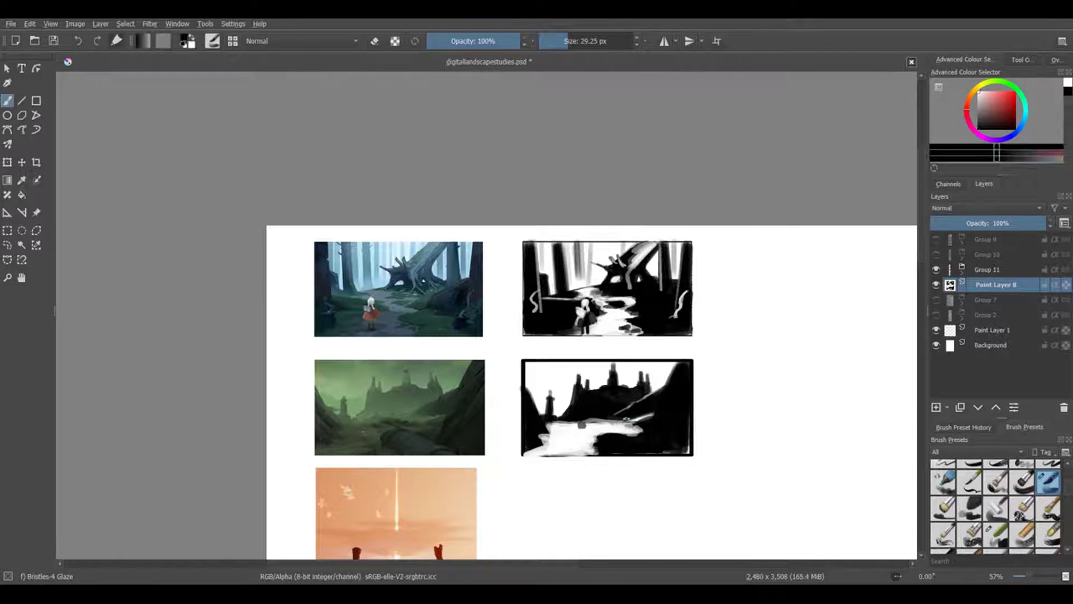
- Break up the white foreground's right side with dark rock shapes, using brush sizes of about 21.16 and 28.61 px
{"action": "key", "text": "x"}
{"action": "mouse_move", "coordinate": [613, 423]}
{"action": "left_mouse_down"}
{"action": "mouse_move", "coordinate": [583, 426]}
{"action": "mouse_move", "coordinate": [608, 431]}
{"action": "left_mouse_up"}
{"action": "key", "text": "x"}
{"action": "key", "text": "bracketleft"}
{"action": "key", "text": "x"}
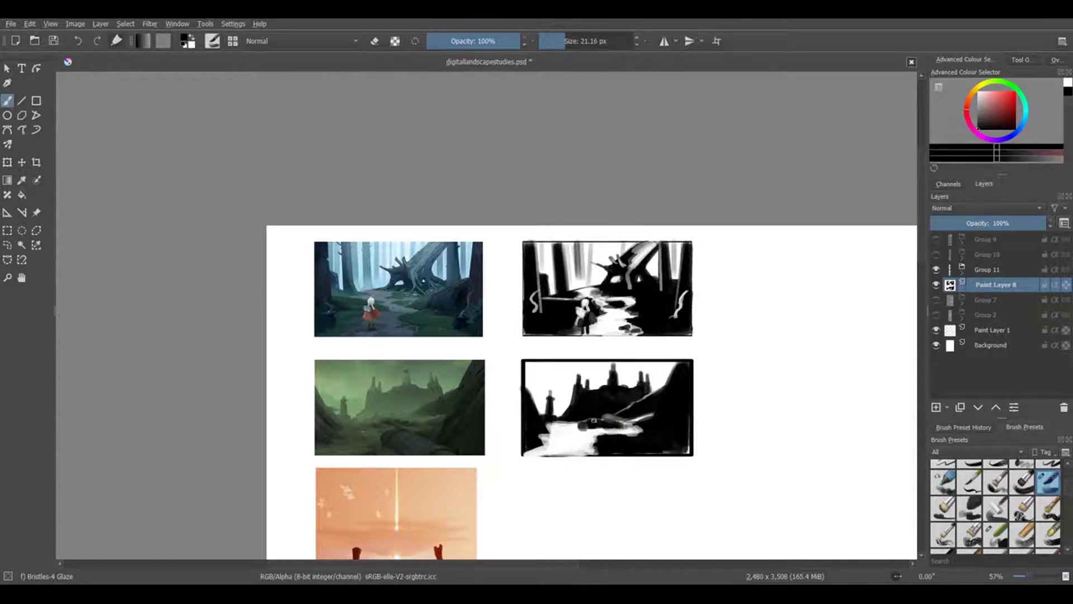
{"action": "key", "text": "x"}
{"action": "key", "text": "x"}
{"action": "key", "text": "bracketright"}
{"action": "left_click_drag", "start_coordinate": [584, 438], "coordinate": [603, 442]}
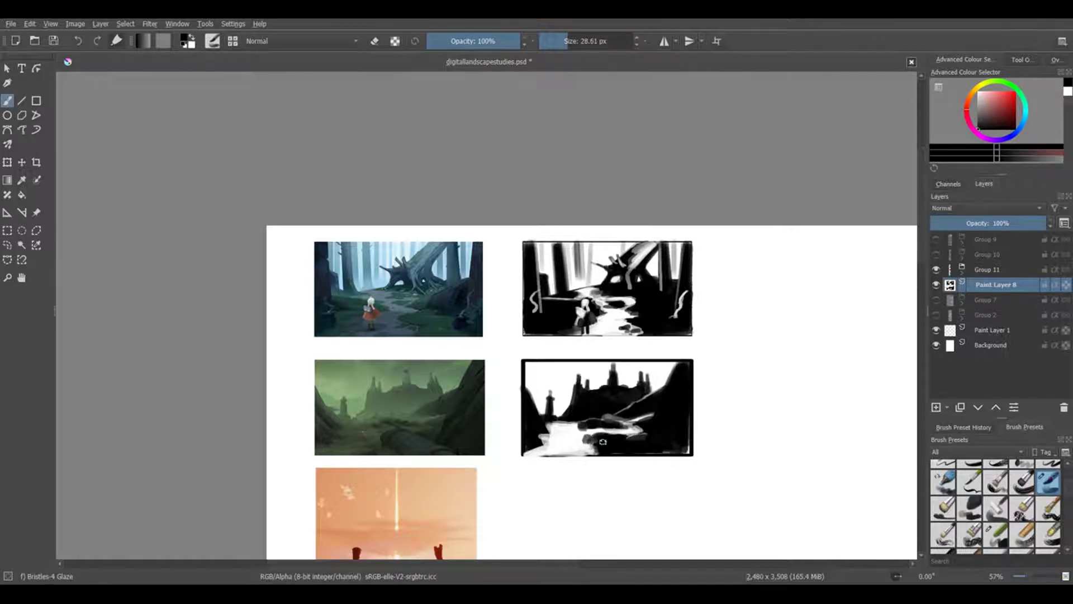
- Paint a light streak down the dark right cliff with a small white brush
{"action": "key", "text": "x"}
{"action": "key", "text": "bracketleft"}
{"action": "key", "text": "bracketleft"}
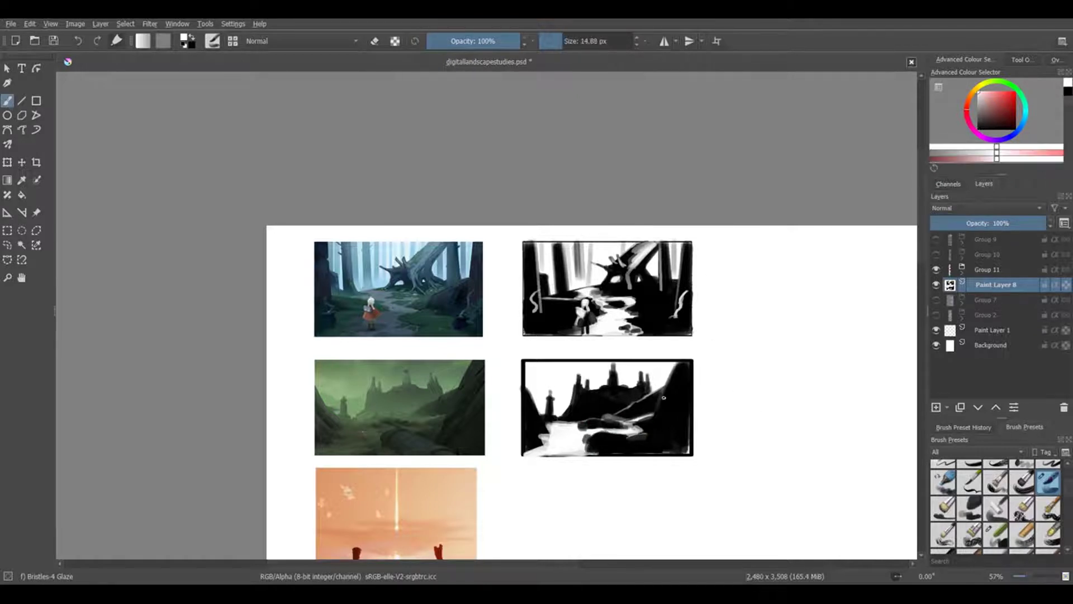
{"action": "key", "text": "bracketright"}
{"action": "left_click_drag", "start_coordinate": [675, 367], "coordinate": [650, 442]}
- Add a light curved edge to the black foreground mass at the bottom of the castle study
{"action": "key", "text": "x"}
{"action": "key", "text": "x"}
{"action": "key", "text": "x"}
{"action": "key", "text": "x"}
{"action": "mouse_move", "coordinate": [587, 453]}
{"action": "left_mouse_down"}
{"action": "mouse_move", "coordinate": [606, 450]}
{"action": "mouse_move", "coordinate": [606, 435]}
{"action": "left_mouse_up"}
{"action": "key", "text": "x"}
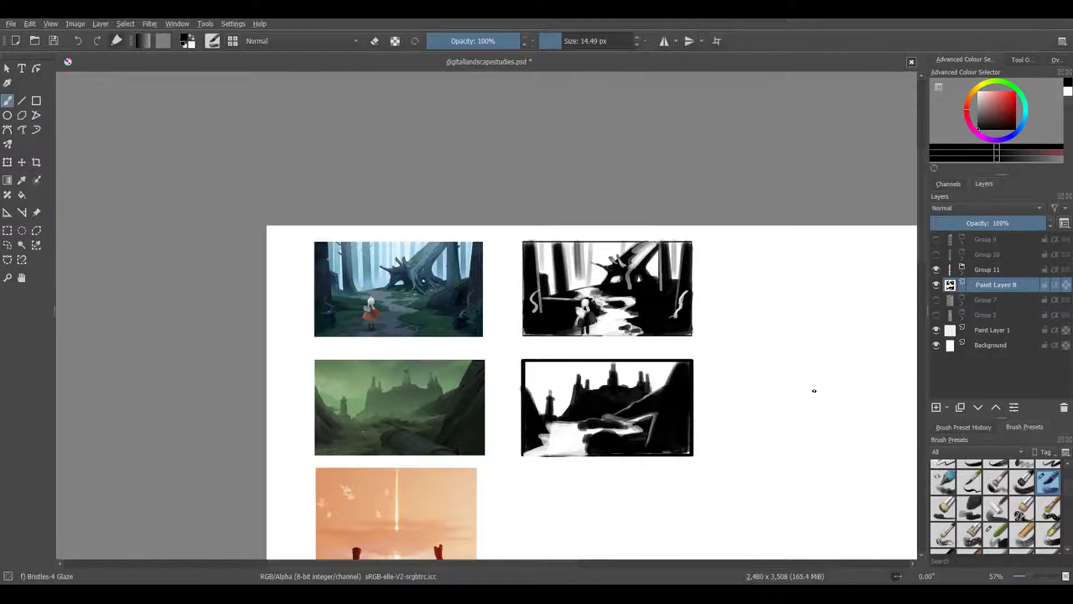
- Add a short black stroke near the bottom of the forest study's path with an enlarged brush
{"action": "left_click_drag", "start_coordinate": [711, 397], "coordinate": [714, 376]}
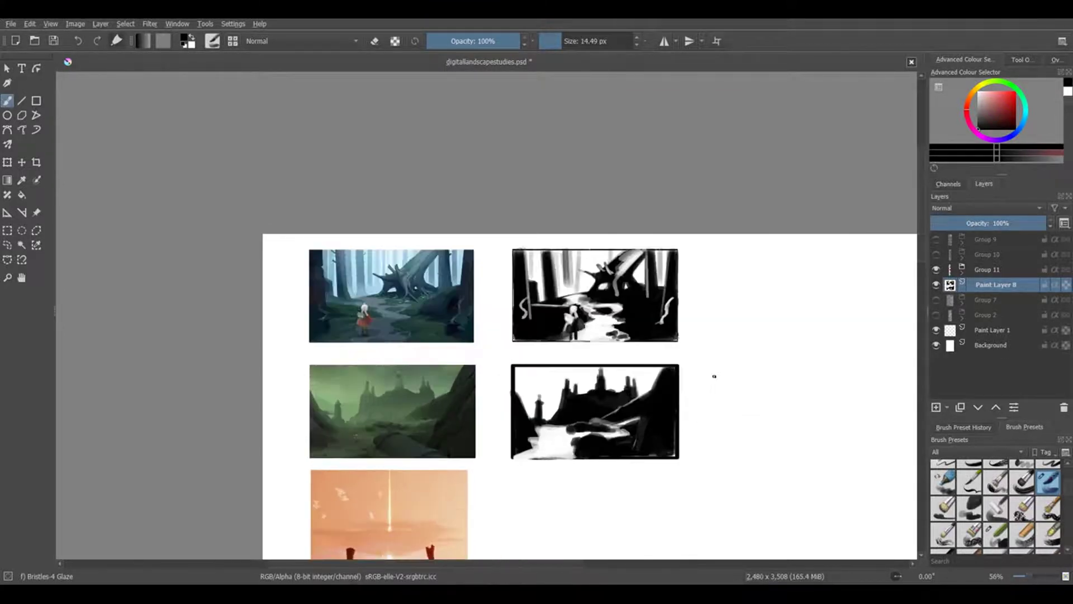
{"action": "key", "text": "bracketright"}
{"action": "key", "text": "bracketright"}
{"action": "key", "text": "bracketright"}
{"action": "left_click_drag", "start_coordinate": [614, 335], "coordinate": [629, 336]}
- Paint white mist over the ground below the castle with a brush of about 49.47 px, reducing it to about 26.68 px
{"action": "key", "text": "x"}
{"action": "key", "text": "bracketright"}
{"action": "key", "text": "bracketright"}
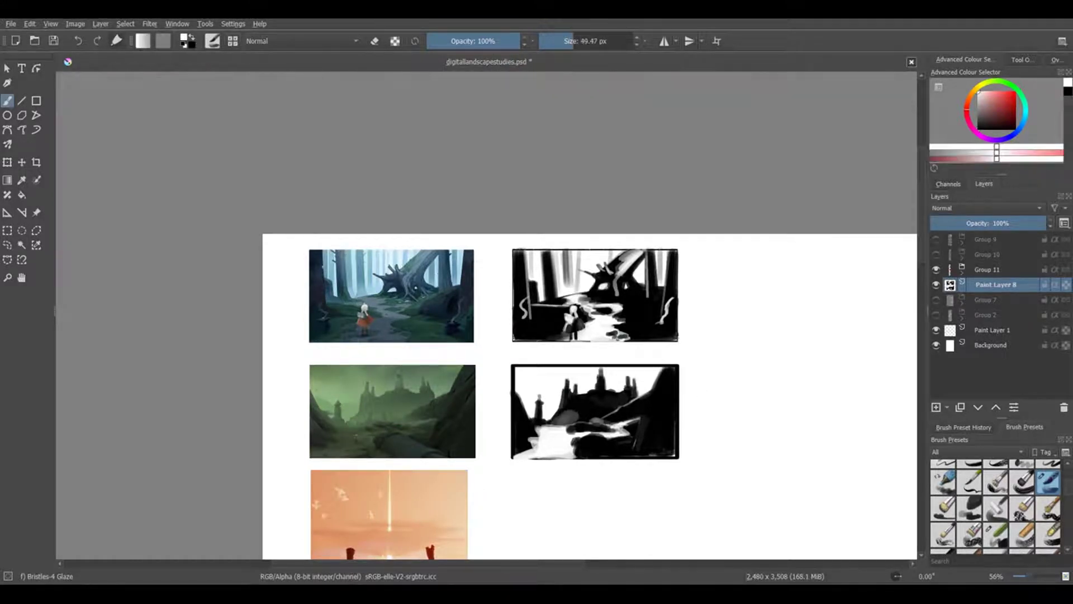
{"action": "mouse_move", "coordinate": [570, 420]}
{"action": "left_mouse_down"}
{"action": "mouse_move", "coordinate": [602, 412]}
{"action": "mouse_move", "coordinate": [557, 421]}
{"action": "mouse_move", "coordinate": [632, 400]}
{"action": "mouse_move", "coordinate": [572, 428]}
{"action": "mouse_move", "coordinate": [559, 422]}
{"action": "mouse_move", "coordinate": [607, 413]}
{"action": "mouse_move", "coordinate": [575, 418]}
{"action": "mouse_move", "coordinate": [629, 428]}
{"action": "mouse_move", "coordinate": [621, 402]}
{"action": "left_mouse_up"}
{"action": "key", "text": "bracketleft"}
{"action": "key", "text": "bracketleft"}
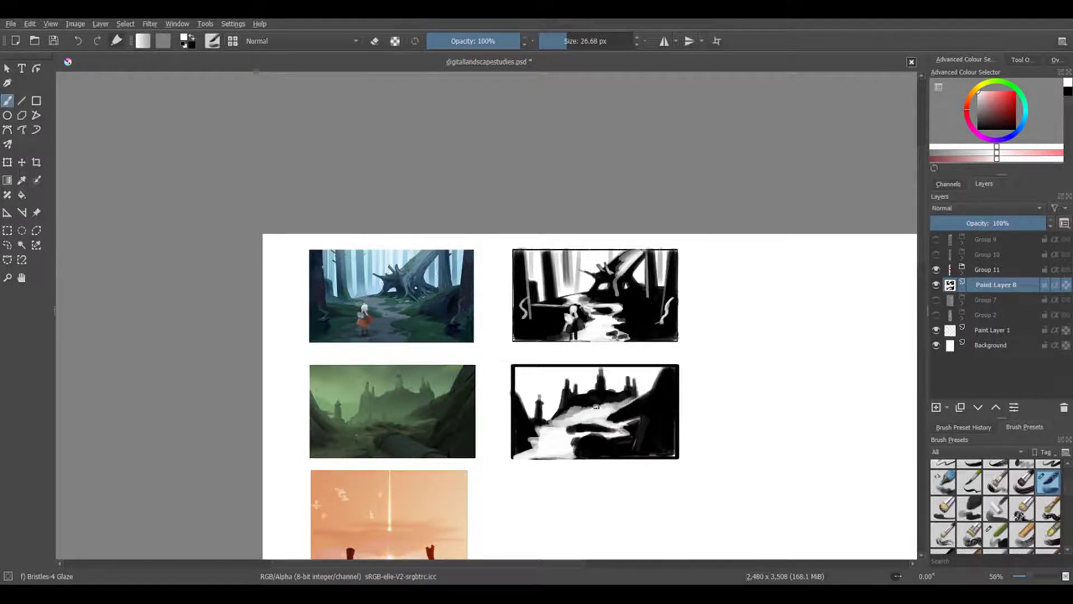
- Refine the castle hill's lower edge against the mist, switching from a large white brush to a black one of about 15.87 px
{"action": "scroll", "coordinate": [615, 413], "scroll_direction": "down", "scroll_amount": 2}
{"action": "scroll", "coordinate": [615, 414], "scroll_direction": "up", "scroll_amount": 1}
{"action": "key", "text": "bracketright"}
{"action": "key", "text": "bracketright"}
{"action": "key", "text": "bracketright"}
{"action": "key", "text": "bracketright"}
{"action": "key", "text": "x"}
{"action": "key", "text": "bracketleft"}
{"action": "key", "text": "bracketleft"}
{"action": "key", "text": "bracketleft"}
{"action": "key", "text": "bracketleft"}
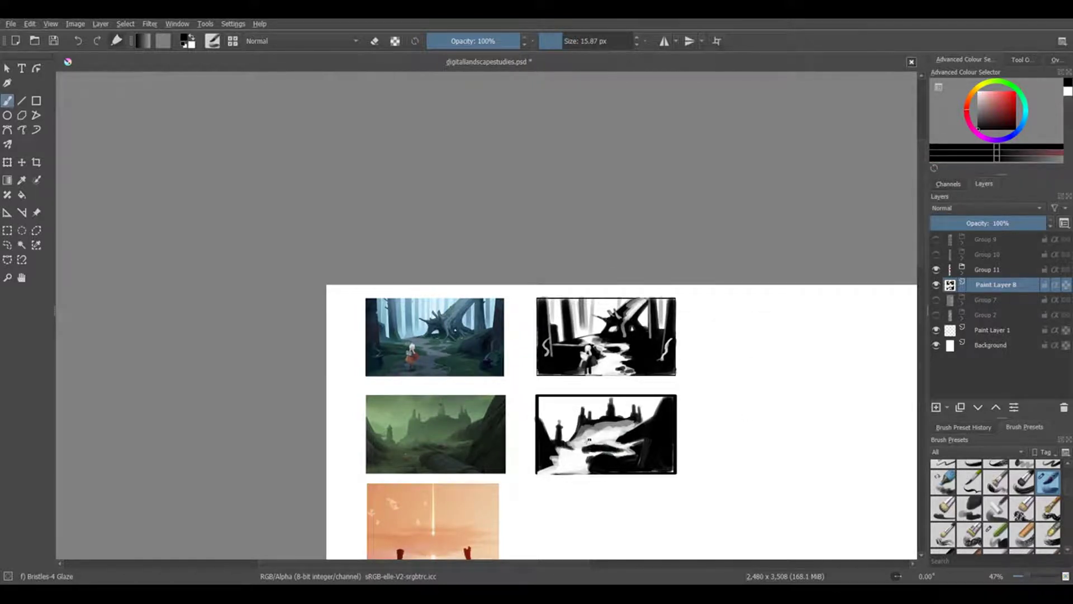
- Brighten the mist below the castle and toward the lone left tower in white with a brush of about 53.42 px
{"action": "scroll", "coordinate": [708, 377], "scroll_direction": "up", "scroll_amount": 2}
{"action": "key", "text": "x"}
{"action": "key", "text": "bracketright"}
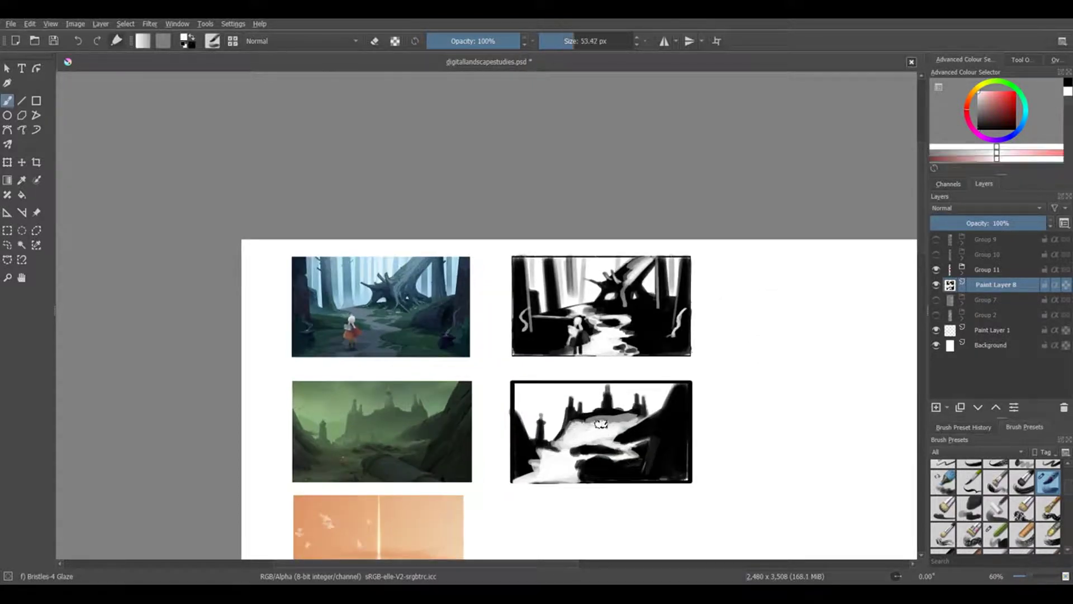
{"action": "mouse_move", "coordinate": [570, 441]}
{"action": "left_mouse_down"}
{"action": "mouse_move", "coordinate": [655, 410]}
{"action": "mouse_move", "coordinate": [595, 399]}
{"action": "mouse_move", "coordinate": [536, 445]}
{"action": "left_mouse_up"}
{"action": "key", "text": "x"}
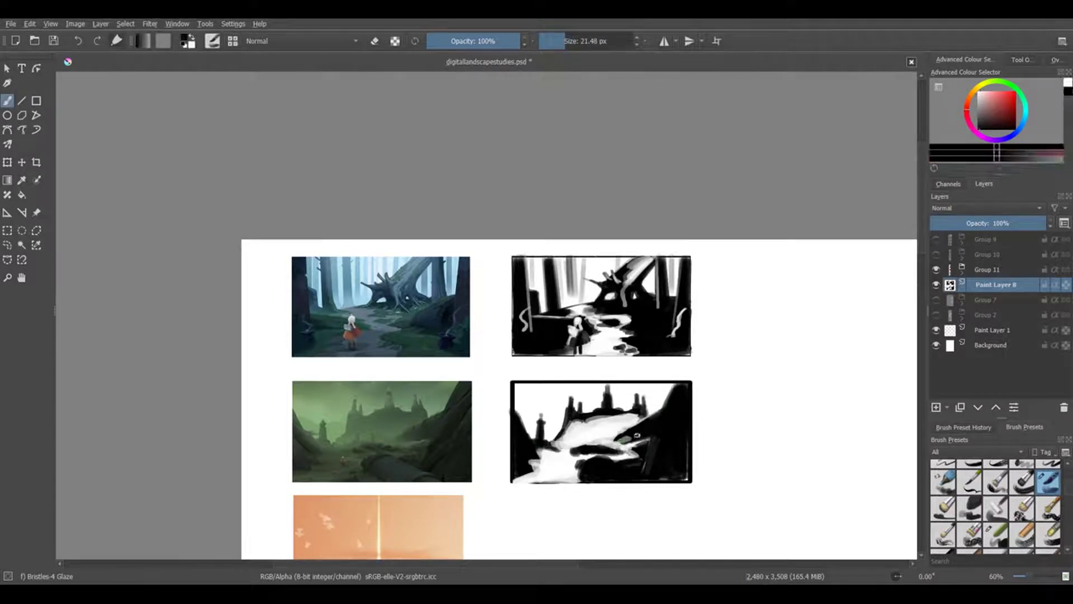
- Paint a black band across the mist at the foot of the castle hill with a brush of about 21.48 px
{"action": "key", "text": "x"}
{"action": "left_click_drag", "start_coordinate": [617, 456], "coordinate": [632, 452]}
{"action": "key", "text": "x"}
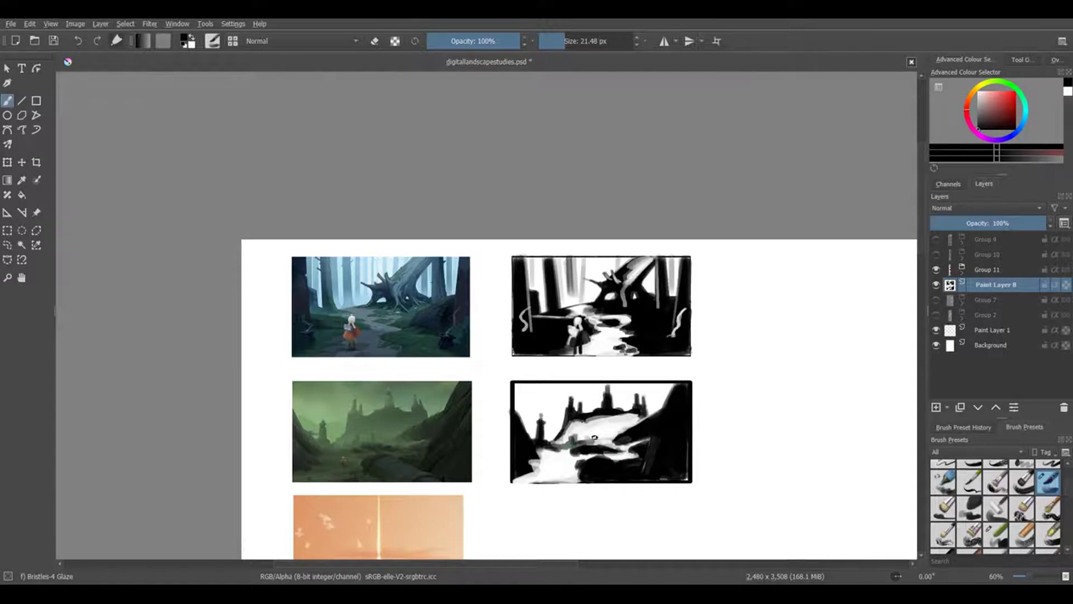
{"action": "scroll", "coordinate": [594, 437], "scroll_direction": "down", "scroll_amount": 4}
{"action": "scroll", "coordinate": [649, 419], "scroll_direction": "up", "scroll_amount": 3}
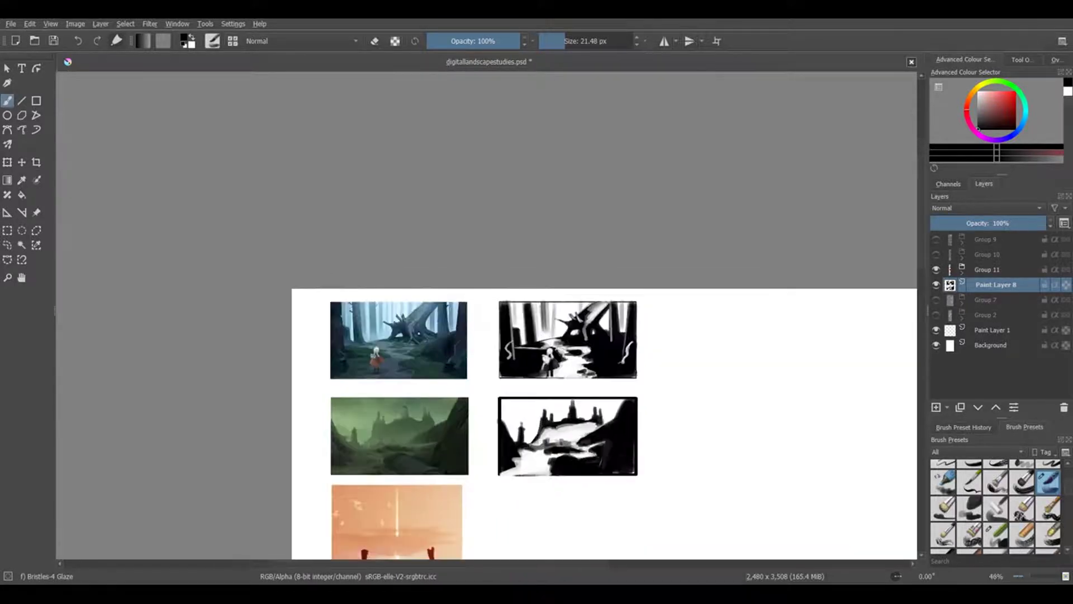
- Darken the body of the castle hill in black with a brush of about 22.82 px
{"action": "key", "text": "x"}
{"action": "key", "text": "bracketright"}
{"action": "key", "text": "bracketright"}
{"action": "key", "text": "bracketright"}
{"action": "key", "text": "x"}
{"action": "mouse_move", "coordinate": [542, 433]}
{"action": "left_mouse_down"}
{"action": "mouse_move", "coordinate": [599, 428]}
{"action": "mouse_move", "coordinate": [545, 447]}
{"action": "left_mouse_up"}
{"action": "key", "text": "x"}
{"action": "key", "text": "x"}
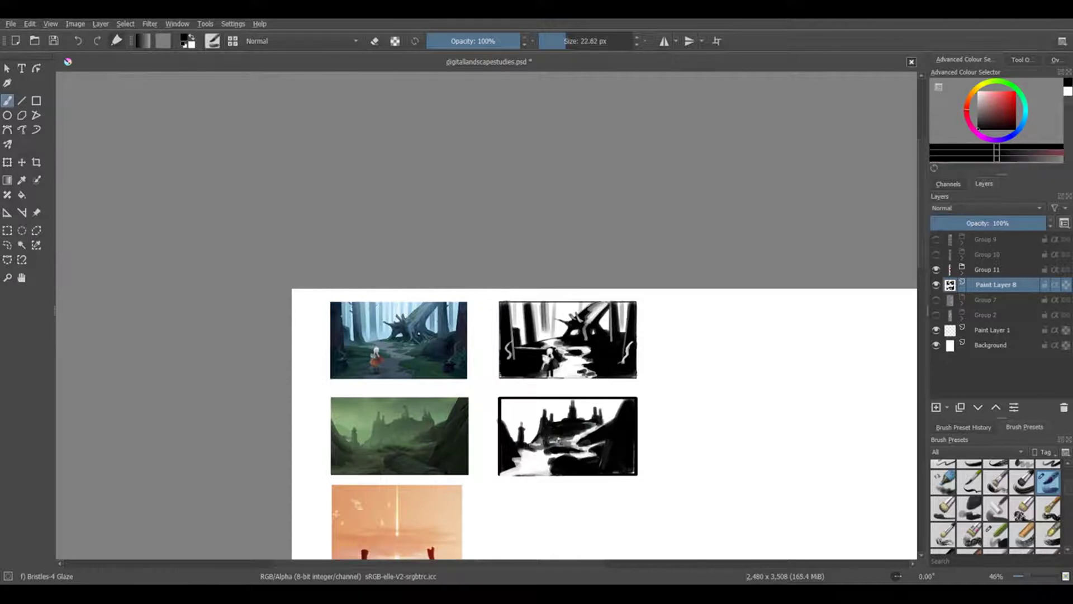
- Paint white mist over the castle hill's lower slope with a brush of about 37.24 px, reducing it to about 17.40 px
{"action": "key", "text": "x"}
{"action": "key", "text": "bracketleft"}
{"action": "key", "text": "bracketleft"}
{"action": "key", "text": "bracketleft"}
{"action": "key", "text": "bracketleft"}
{"action": "key", "text": "x"}
{"action": "scroll", "coordinate": [586, 431], "scroll_direction": "down", "scroll_amount": 1}
{"action": "scroll", "coordinate": [587, 431], "scroll_direction": "up", "scroll_amount": 2}
{"action": "key", "text": "x"}
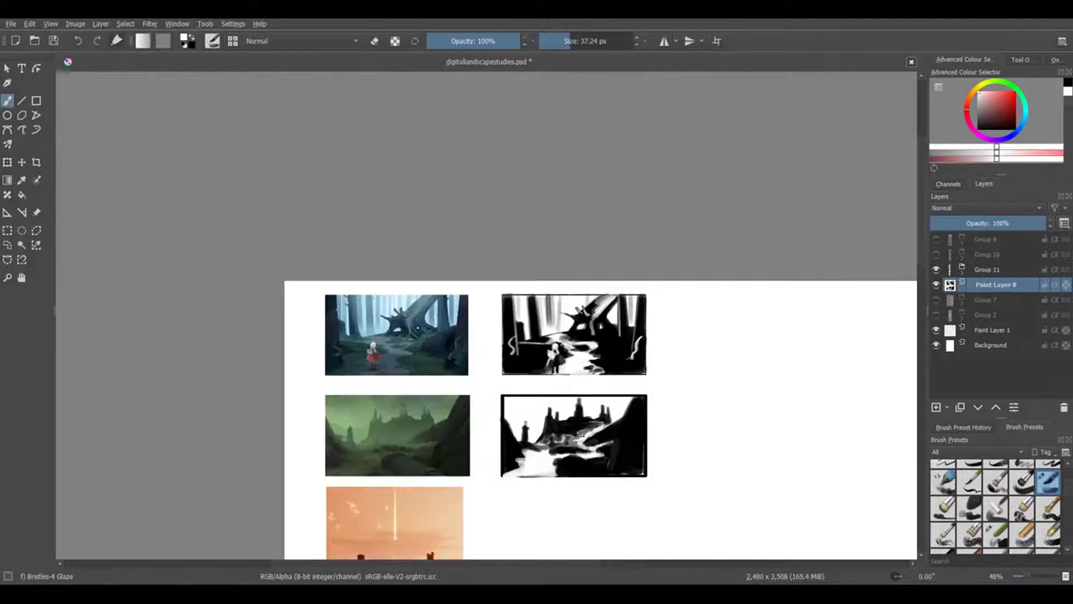
{"action": "key", "text": "x"}
{"action": "key", "text": "x"}
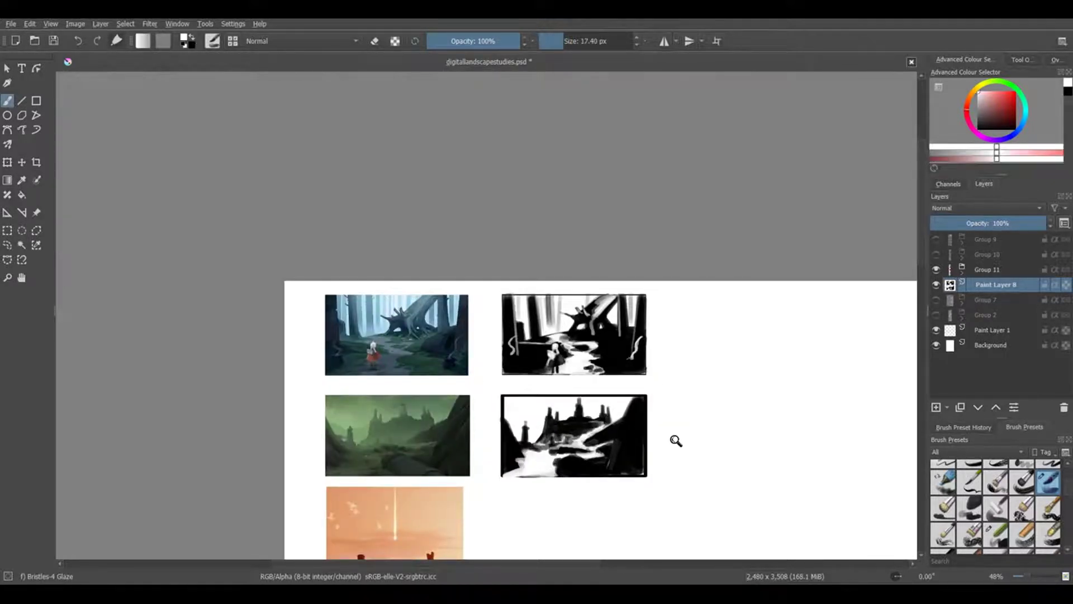
- Soften the mist band between the castle hill and the ground in white with a brush of about 57.79 px
{"action": "scroll", "coordinate": [676, 441], "scroll_direction": "down", "scroll_amount": 2}
{"action": "scroll", "coordinate": [643, 439], "scroll_direction": "up", "scroll_amount": 1}
{"action": "key", "text": "bracketright"}
{"action": "key", "text": "bracketright"}
{"action": "key", "text": "bracketright"}
{"action": "key", "text": "bracketright"}
{"action": "key", "text": "bracketright"}
{"action": "key", "text": "bracketright"}
{"action": "key", "text": "x"}
{"action": "key", "text": "x"}
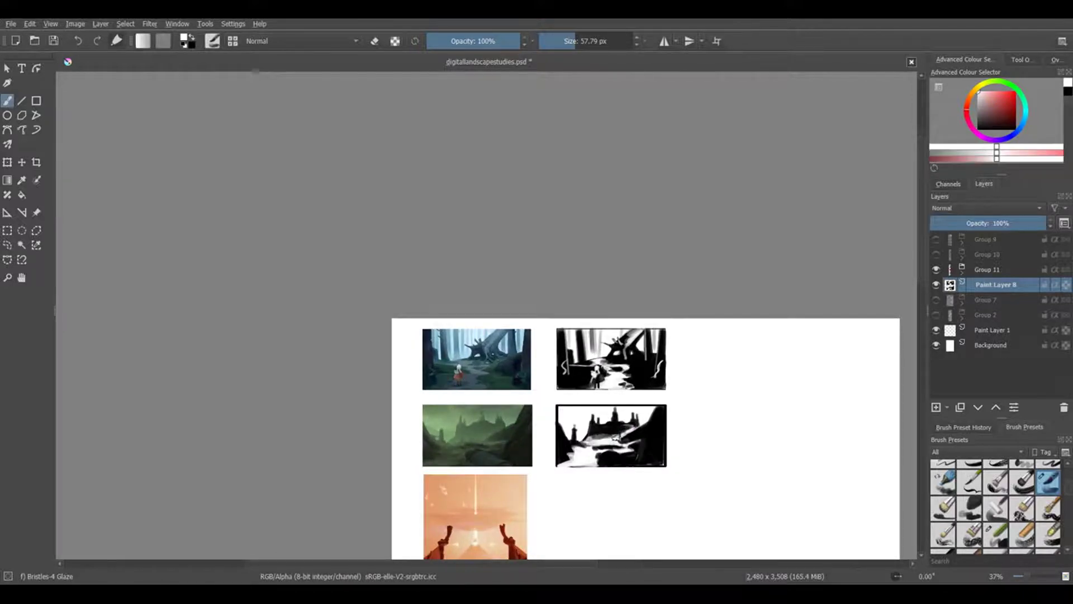
{"action": "scroll", "coordinate": [620, 458], "scroll_direction": "down", "scroll_amount": 1}
{"action": "scroll", "coordinate": [631, 458], "scroll_direction": "up", "scroll_amount": 2}
{"action": "scroll", "coordinate": [587, 447], "scroll_direction": "down", "scroll_amount": 1}
{"action": "scroll", "coordinate": [727, 392], "scroll_direction": "up", "scroll_amount": 3}
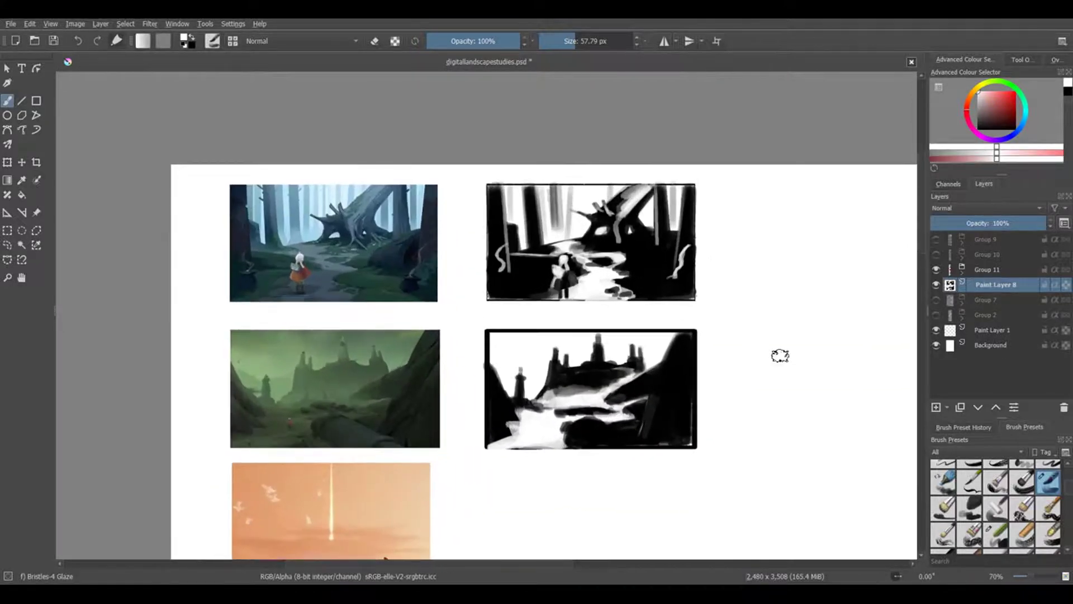
{"action": "key", "text": "x"}
{"action": "key", "text": "bracketleft"}
{"action": "key", "text": "bracketleft"}
{"action": "key", "text": "bracketleft"}
{"action": "key", "text": "bracketleft"}
{"action": "key", "text": "bracketleft"}
{"action": "key", "text": "bracketleft"}
{"action": "key", "text": "bracketleft"}
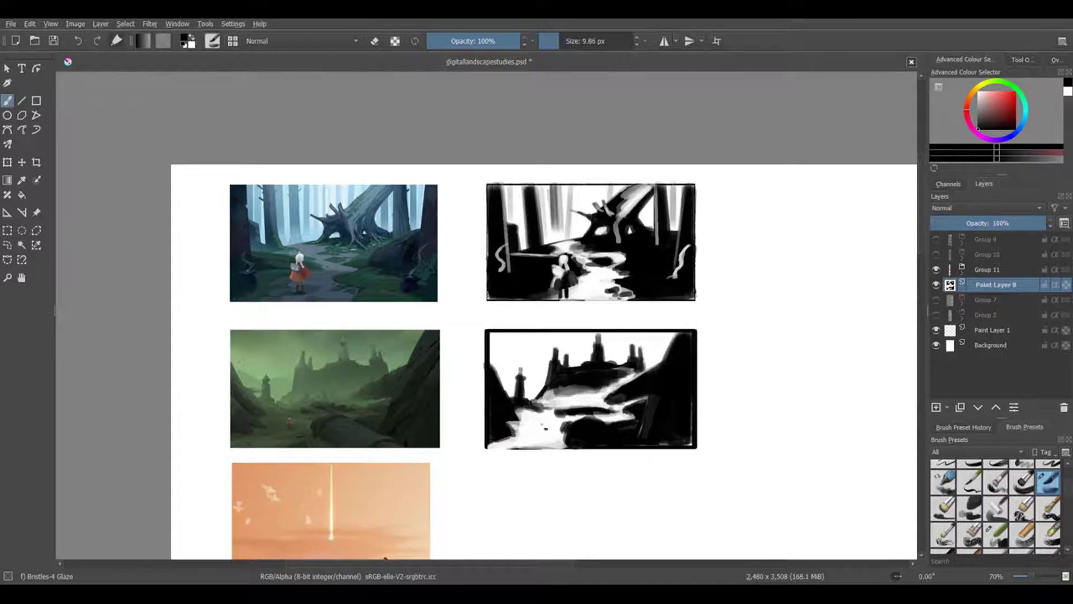
{"action": "key", "text": "bracketleft"}
{"action": "scroll", "coordinate": [545, 429], "scroll_direction": "up", "scroll_amount": 1}
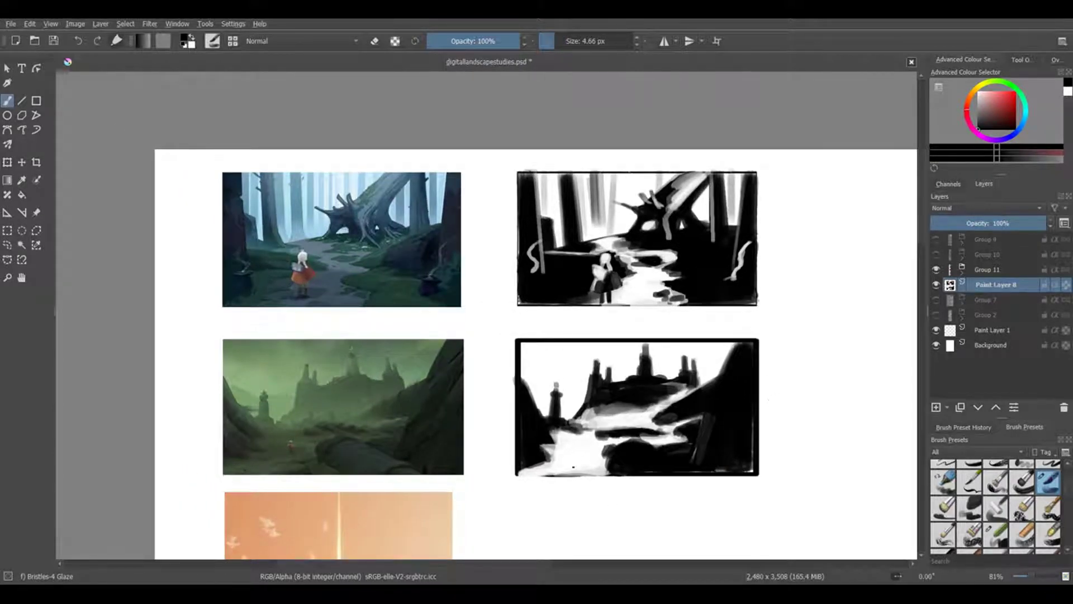
- Add light contour lines to the dark side cliffs and the foreground rock in white with a brush of about 9.20 px
{"action": "key", "text": "bracketright"}
{"action": "key", "text": "bracketright"}
{"action": "key", "text": "bracketright"}
{"action": "key", "text": "bracketright"}
{"action": "key", "text": "bracketright"}
{"action": "key", "text": "bracketright"}
{"action": "key", "text": "bracketright"}
{"action": "key", "text": "x"}
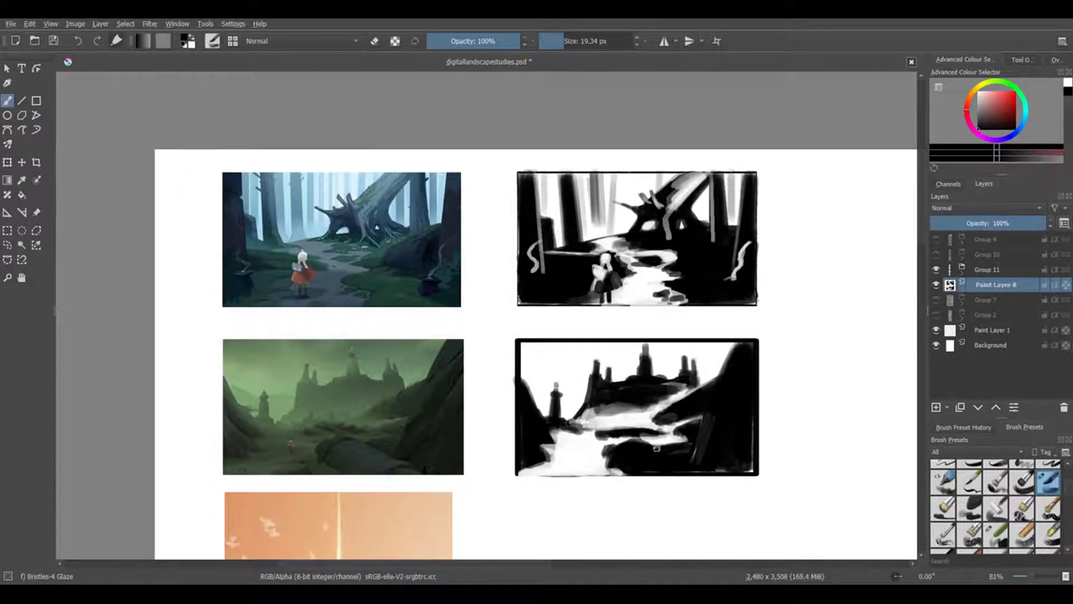
{"action": "key", "text": "bracketleft"}
{"action": "key", "text": "bracketleft"}
{"action": "key", "text": "bracketleft"}
{"action": "key", "text": "bracketleft"}
{"action": "key", "text": "x"}
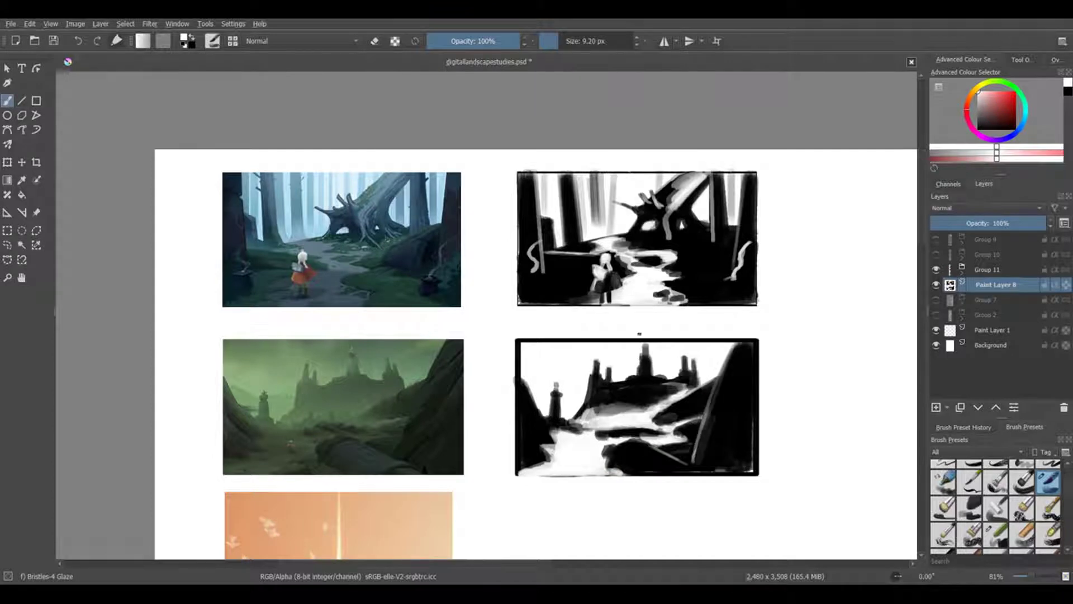
{"action": "scroll", "coordinate": [696, 399], "scroll_direction": "down", "scroll_amount": 4}
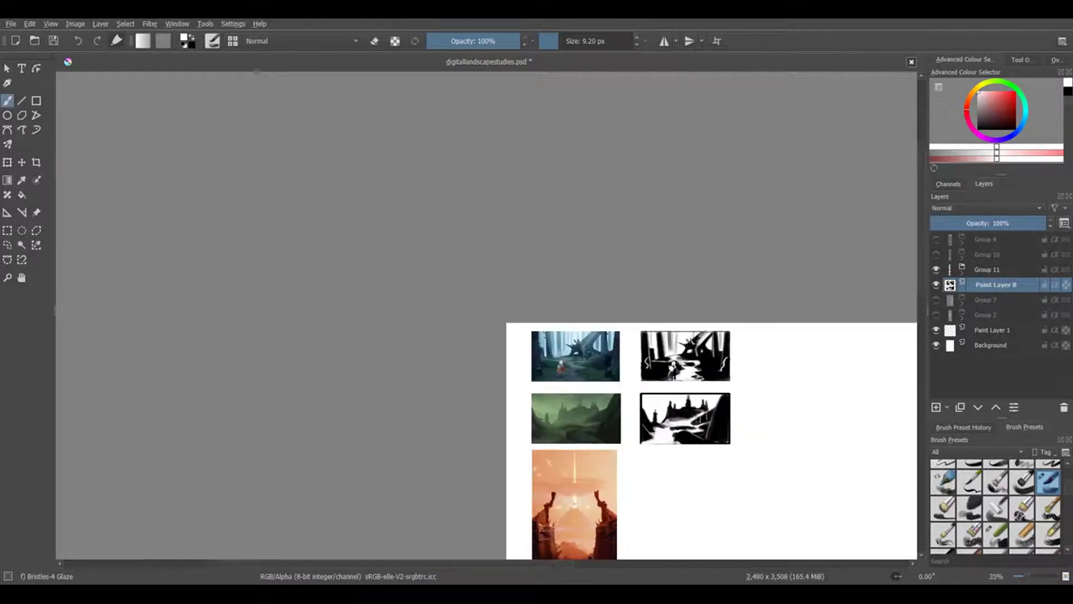
{"action": "scroll", "coordinate": [665, 403], "scroll_direction": "up", "scroll_amount": 5}
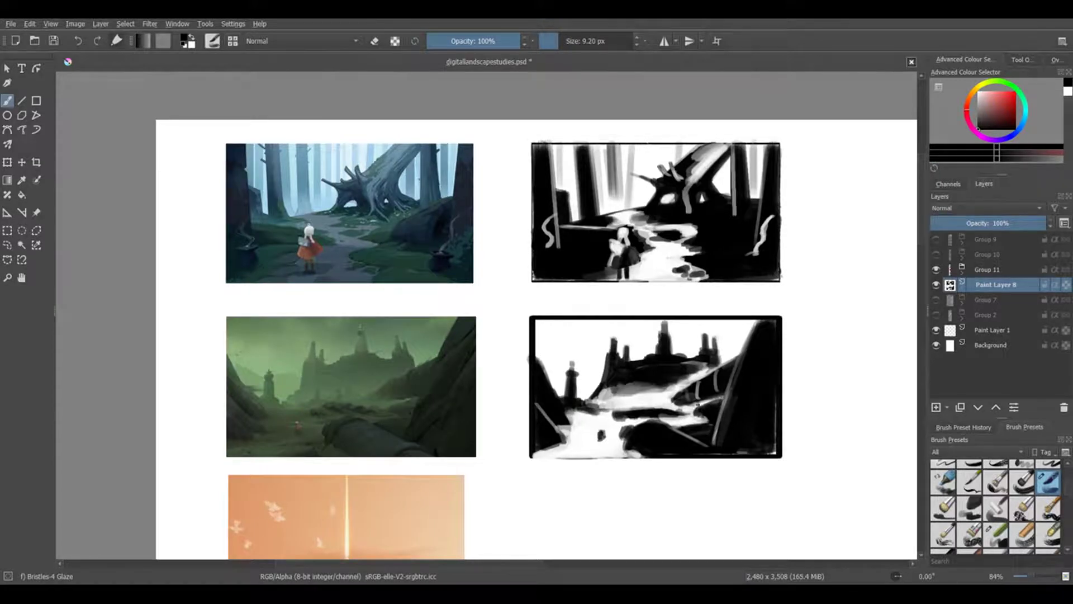
- Refine the small black figure on the castle study's pale path with a brush of about 5.71 px, reducing it to about 3.19 px
{"action": "scroll", "coordinate": [603, 433], "scroll_direction": "up", "scroll_amount": 2}
{"action": "key", "text": "bracketleft"}
{"action": "key", "text": "bracketleft"}
{"action": "key", "text": "bracketleft"}
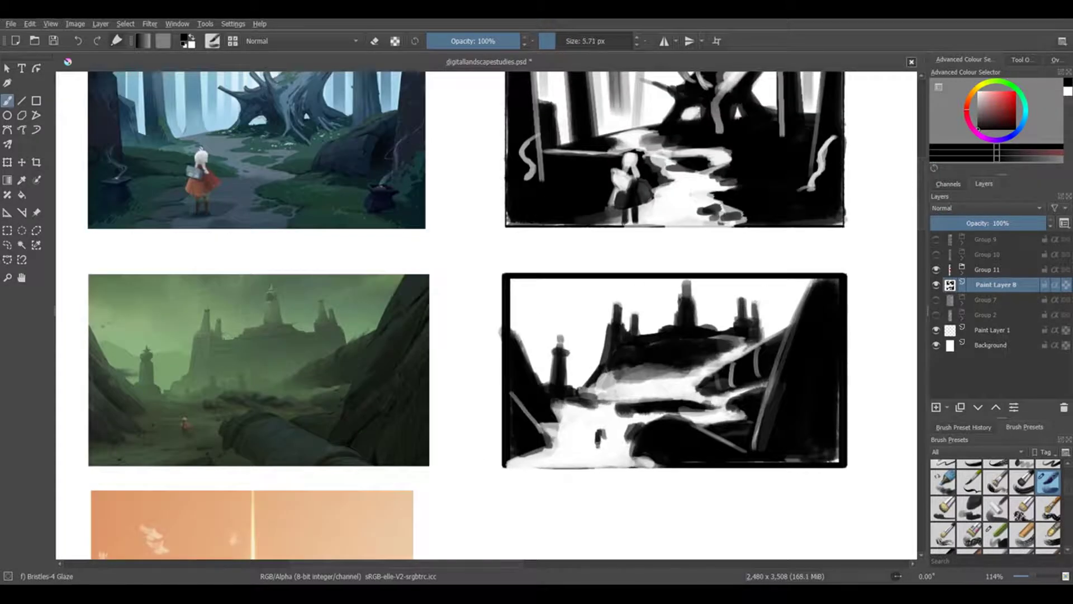
{"action": "scroll", "coordinate": [599, 431], "scroll_direction": "down", "scroll_amount": 4}
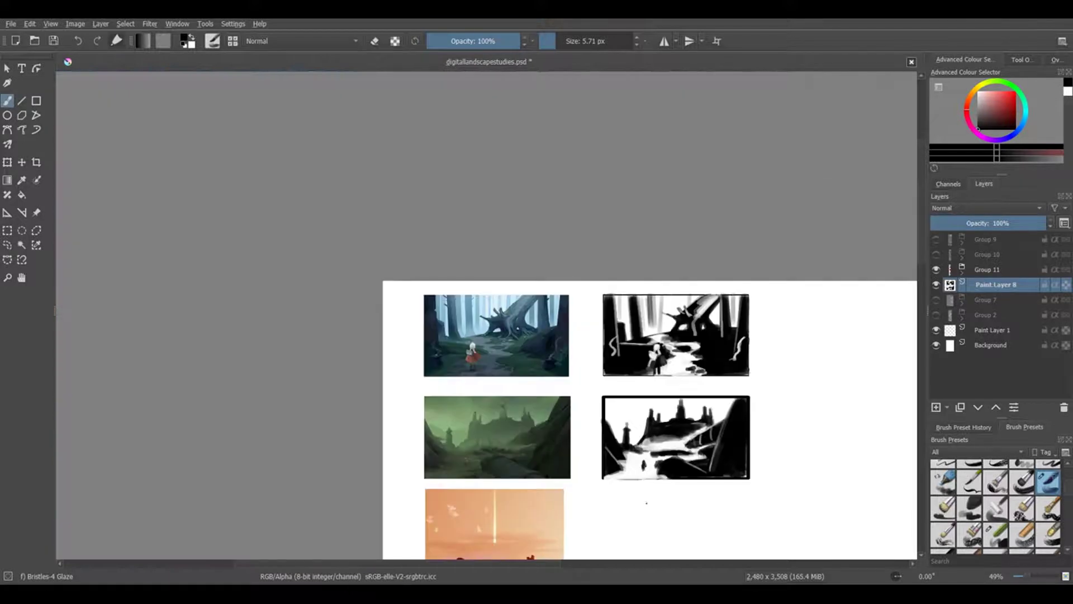
{"action": "scroll", "coordinate": [681, 474], "scroll_direction": "up", "scroll_amount": 5}
{"action": "key", "text": "bracketleft"}
{"action": "key", "text": "bracketleft"}
{"action": "key", "text": "bracketleft"}
{"action": "key", "text": "bracketleft"}
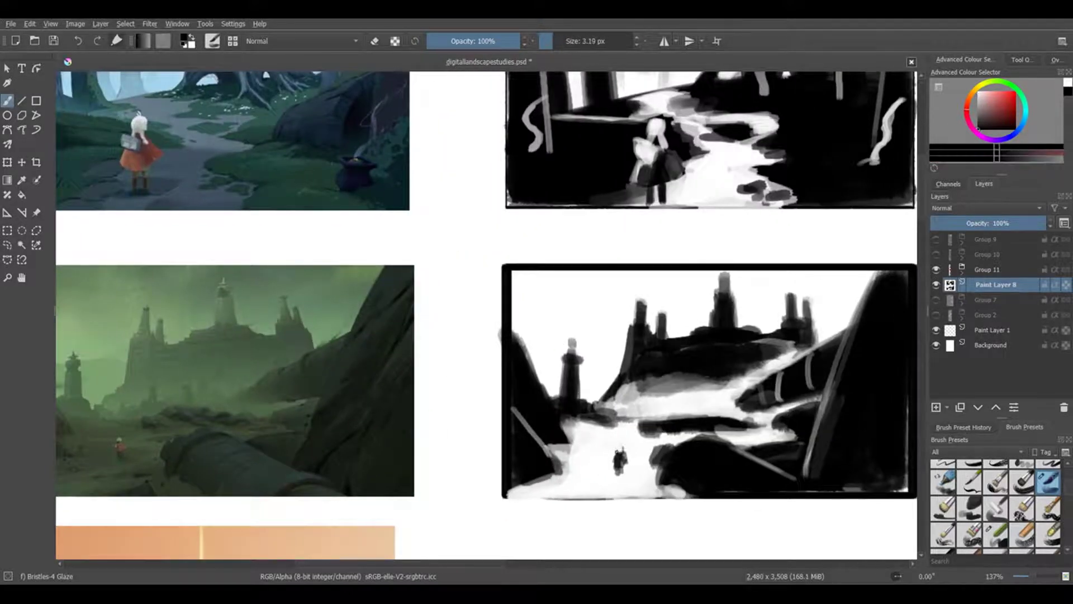
- Trim the small figure's silhouette in white with a brush of about 5.32 px
{"action": "key", "text": "bracketright"}
{"action": "key", "text": "bracketright"}
{"action": "key", "text": "bracketright"}
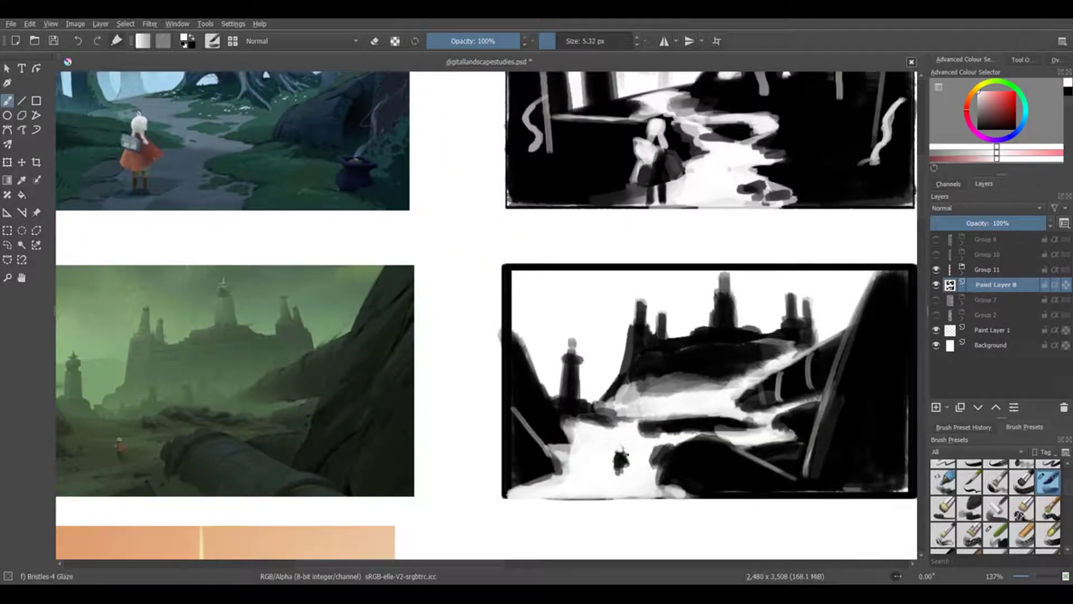
{"action": "key", "text": "x"}
{"action": "left_click_drag", "start_coordinate": [618, 463], "coordinate": [622, 474]}
{"action": "key", "text": "x"}
{"action": "scroll", "coordinate": [619, 470], "scroll_direction": "down", "scroll_amount": 3}
{"action": "scroll", "coordinate": [619, 470], "scroll_direction": "up", "scroll_amount": 3}
{"action": "scroll", "coordinate": [661, 480], "scroll_direction": "down", "scroll_amount": 4}
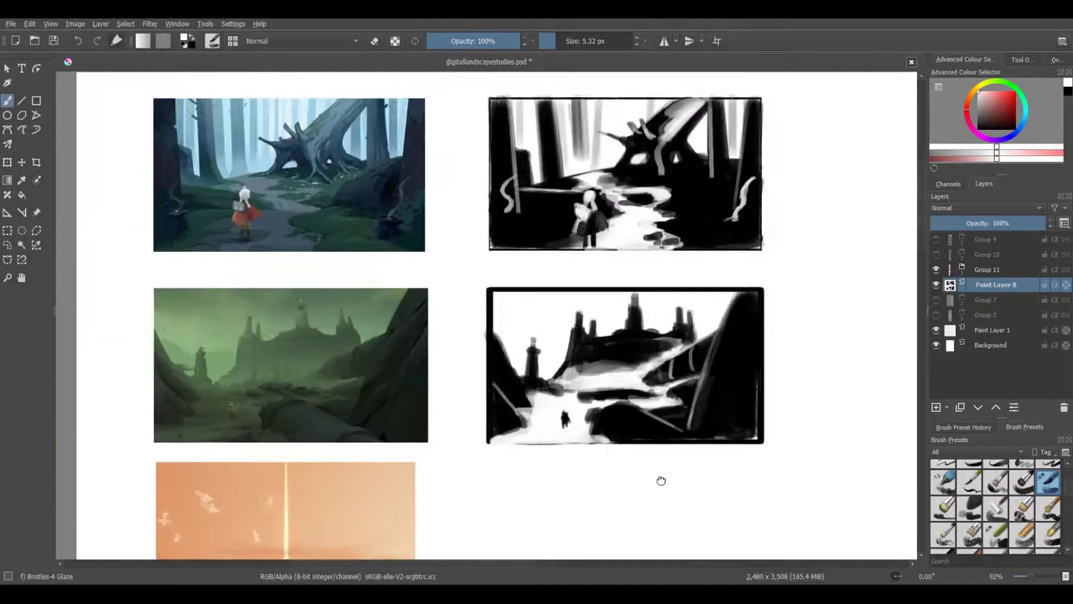
- Draw a black rectangular frame matching the outline of the tall orange desert reference, replacing a first attempt
{"action": "scroll", "coordinate": [661, 481], "scroll_direction": "down", "scroll_amount": 5}
{"action": "left_click_drag", "start_coordinate": [660, 481], "coordinate": [507, 280]}
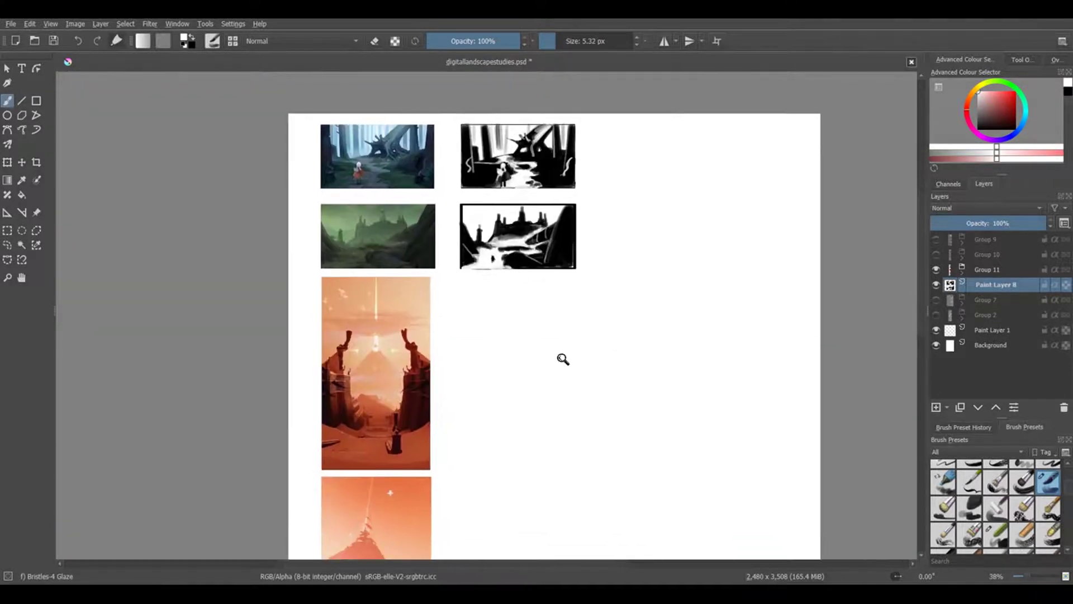
{"action": "scroll", "coordinate": [563, 359], "scroll_direction": "down", "scroll_amount": 5}
{"action": "scroll", "coordinate": [567, 441], "scroll_direction": "up", "scroll_amount": 5}
{"action": "key", "text": "r"}
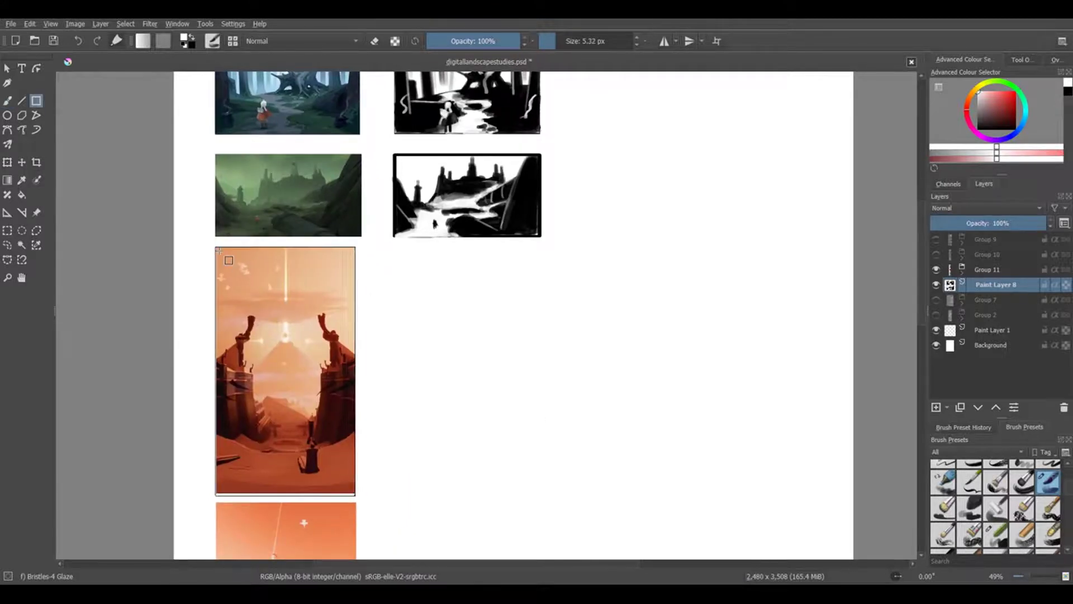
{"action": "key", "text": "ctrl+z"}
{"action": "key", "text": "x"}
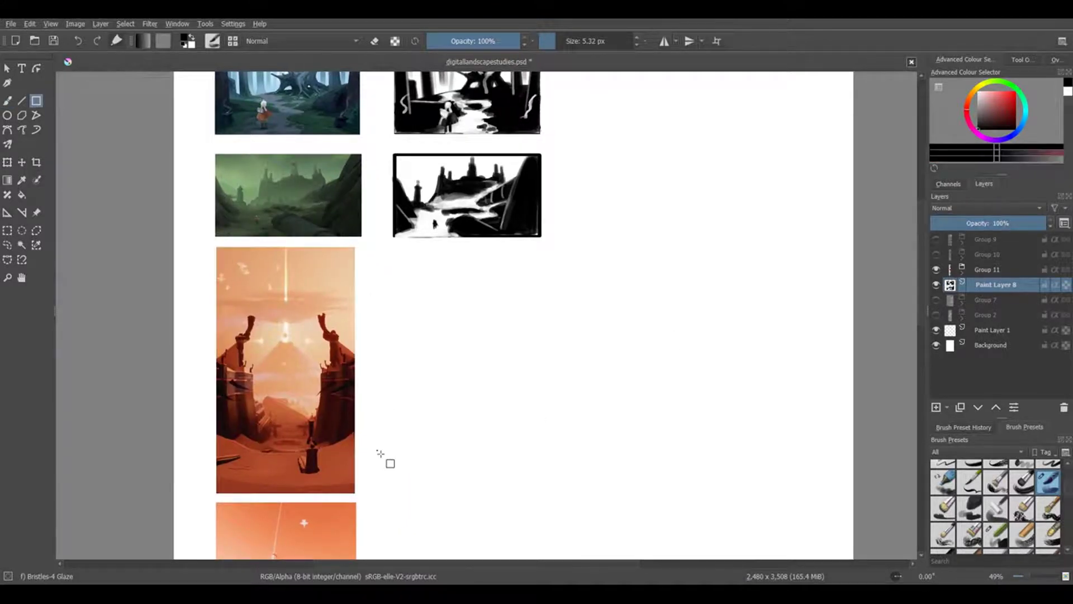
{"action": "key", "text": "ctrl+shift+z"}
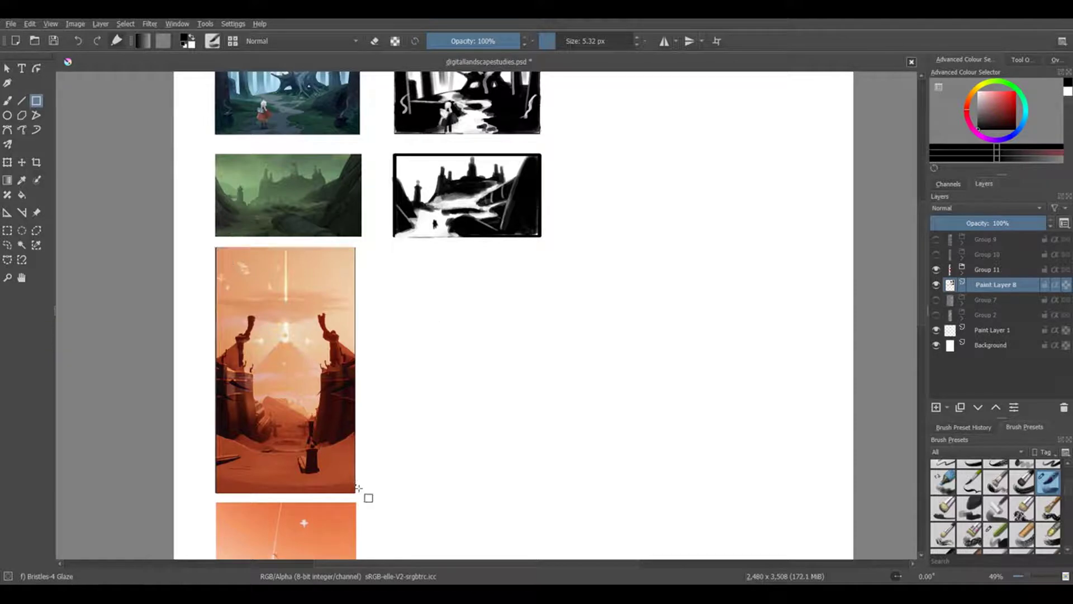
{"action": "key", "text": "ctrl+r"}
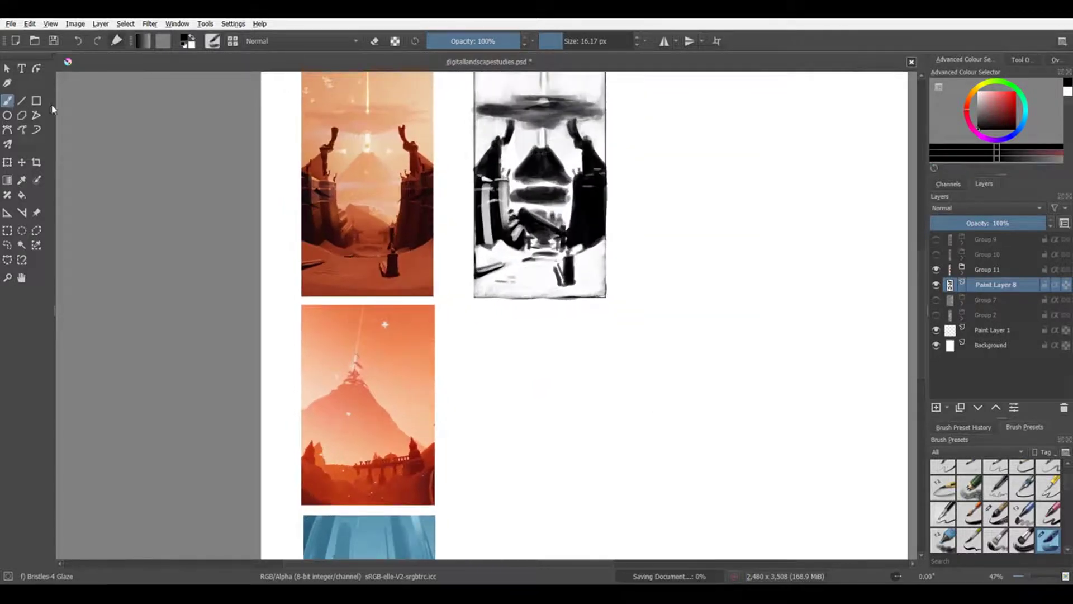
- Draw a black frame the size of the orange mountain reference with a brush of about 12.93 px and place it beside the reference
{"action": "key", "text": "bracketleft"}
{"action": "key", "text": "t"}
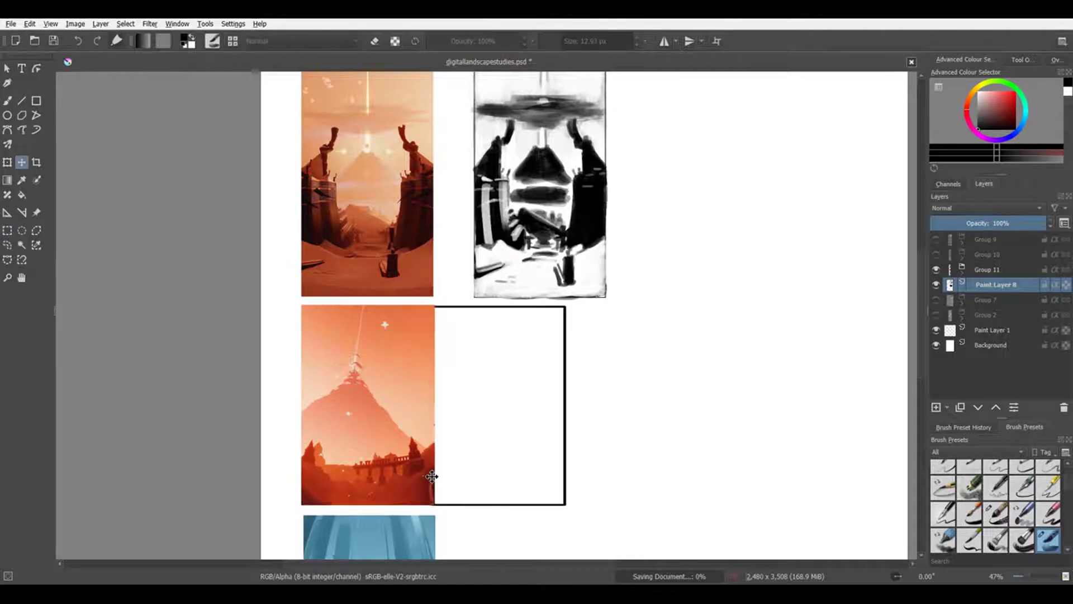
{"action": "key", "text": "ctrl+z"}
{"action": "key", "text": "b"}
{"action": "left_click_drag", "start_coordinate": [536, 442], "coordinate": [557, 415]}
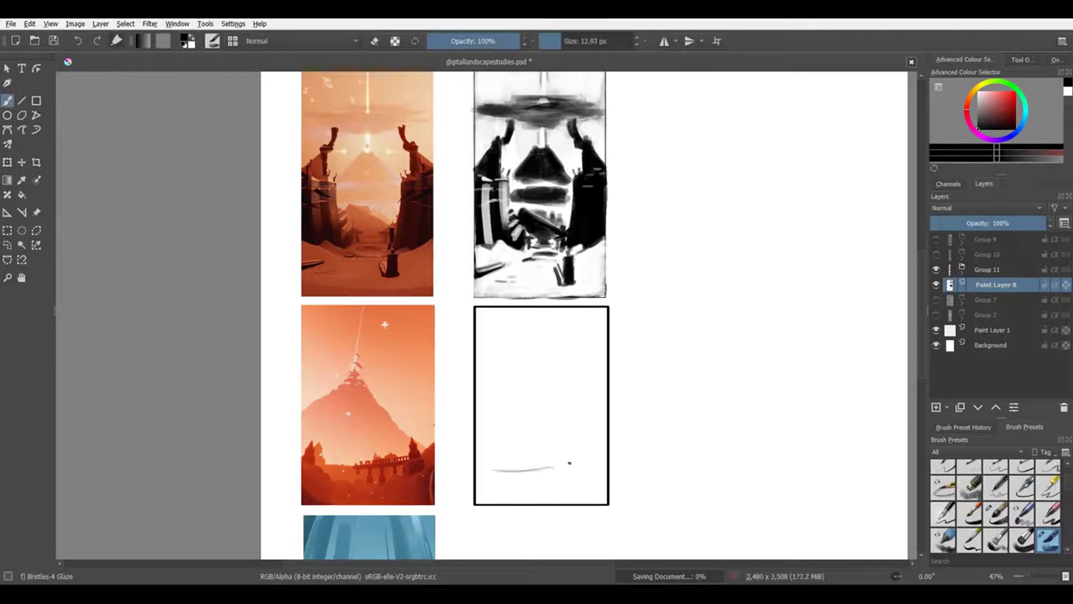
{"action": "key", "text": "ctrl+z"}
{"action": "scroll", "coordinate": [606, 421], "scroll_direction": "down", "scroll_amount": 3}
{"action": "scroll", "coordinate": [649, 378], "scroll_direction": "up", "scroll_amount": 3}
{"action": "mouse_move", "coordinate": [654, 411]}
{"action": "left_mouse_down"}
{"action": "mouse_move", "coordinate": [643, 482]}
{"action": "mouse_move", "coordinate": [663, 419]}
{"action": "left_mouse_up"}
- Touch up the desert study along its bottom edge in white with a brush of about 25.99 px
{"action": "key", "text": "x"}
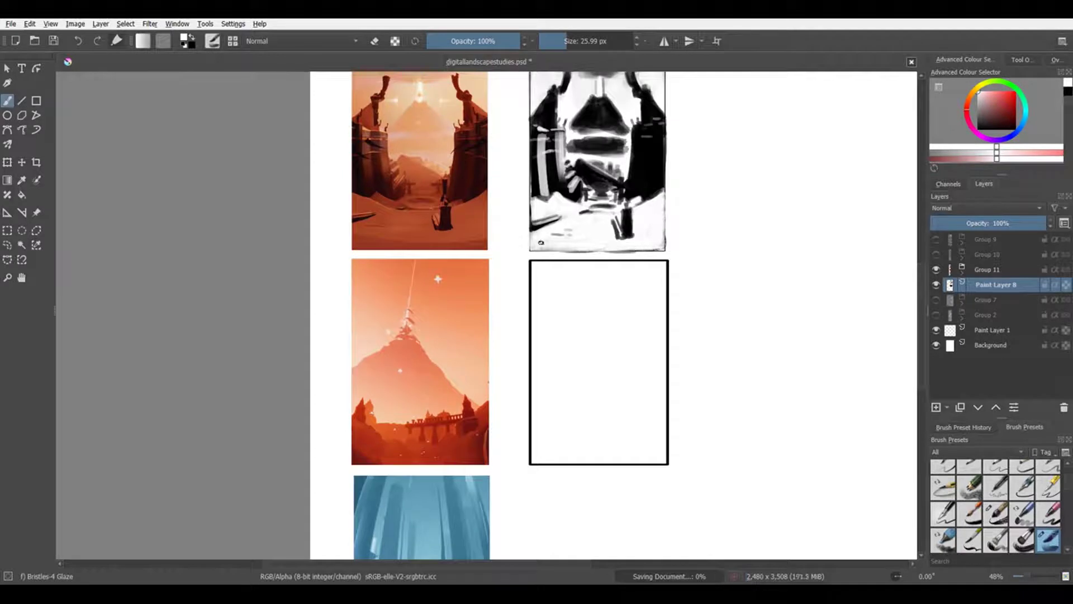
{"action": "left_click_drag", "start_coordinate": [591, 249], "coordinate": [567, 246]}
{"action": "key", "text": "x"}
- Block in the black foreground along the bottom of the mountain frame, with its upper edge rising toward the right side
{"action": "left_click_drag", "start_coordinate": [520, 419], "coordinate": [609, 415]}
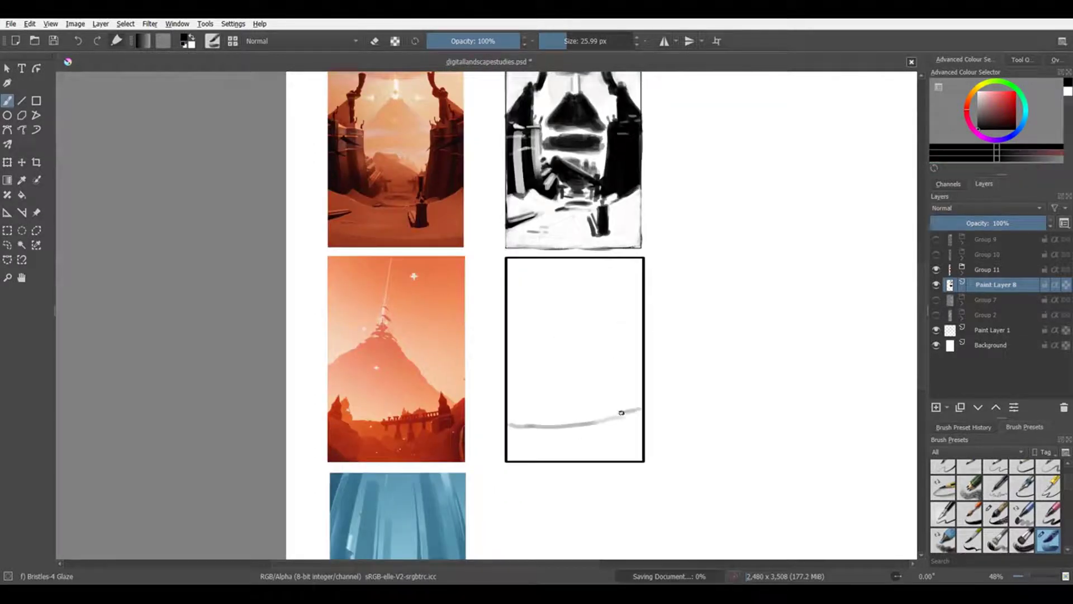
{"action": "key", "text": "bracketright"}
{"action": "key", "text": "bracketright"}
{"action": "key", "text": "bracketright"}
{"action": "left_click_drag", "start_coordinate": [510, 428], "coordinate": [640, 414]}
{"action": "left_click_drag", "start_coordinate": [518, 425], "coordinate": [520, 458]}
{"action": "mouse_move", "coordinate": [632, 417]}
{"action": "left_mouse_down"}
{"action": "mouse_move", "coordinate": [528, 451]}
{"action": "mouse_move", "coordinate": [596, 435]}
{"action": "mouse_move", "coordinate": [580, 454]}
{"action": "mouse_move", "coordinate": [602, 441]}
{"action": "mouse_move", "coordinate": [519, 437]}
{"action": "mouse_move", "coordinate": [513, 455]}
{"action": "mouse_move", "coordinate": [561, 453]}
{"action": "mouse_move", "coordinate": [610, 426]}
{"action": "left_mouse_up"}
- Sketch the mountain's sloping outline above the black foreground with a brush of about 21.60 px
{"action": "key", "text": "bracketleft"}
{"action": "key", "text": "bracketleft"}
{"action": "key", "text": "bracketleft"}
{"action": "key", "text": "bracketleft"}
{"action": "left_click_drag", "start_coordinate": [517, 401], "coordinate": [510, 424]}
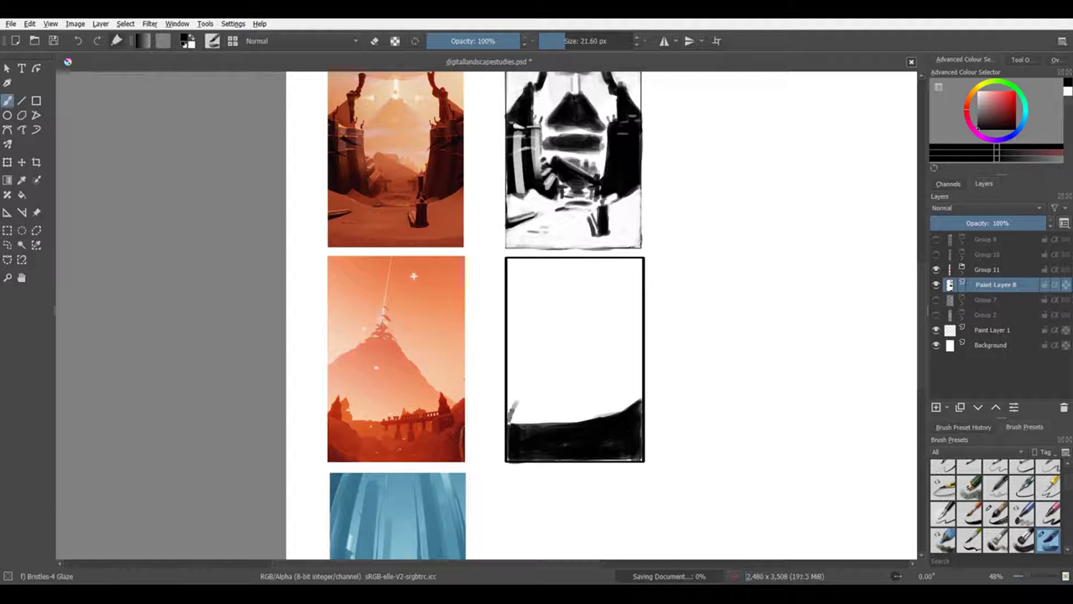
{"action": "mouse_move", "coordinate": [509, 366]}
{"action": "left_mouse_down"}
{"action": "mouse_move", "coordinate": [556, 314]}
{"action": "mouse_move", "coordinate": [617, 389]}
{"action": "left_mouse_up"}
- Fill the mountain with dark strokes fading toward its base, using a brush of about 45.17 px enlarged to about 64.67 px
{"action": "key", "text": "bracketright"}
{"action": "key", "text": "bracketright"}
{"action": "key", "text": "bracketright"}
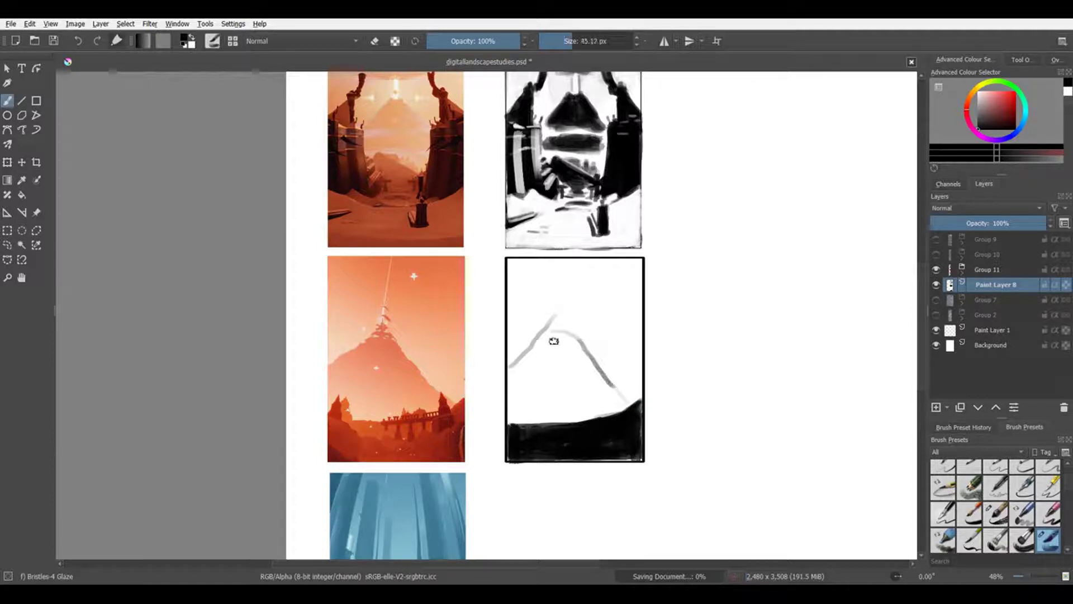
{"action": "left_click_drag", "start_coordinate": [552, 343], "coordinate": [522, 366]}
{"action": "key", "text": "bracketright"}
{"action": "mouse_move", "coordinate": [559, 341]}
{"action": "left_mouse_down"}
{"action": "mouse_move", "coordinate": [551, 386]}
{"action": "mouse_move", "coordinate": [604, 388]}
{"action": "left_mouse_up"}
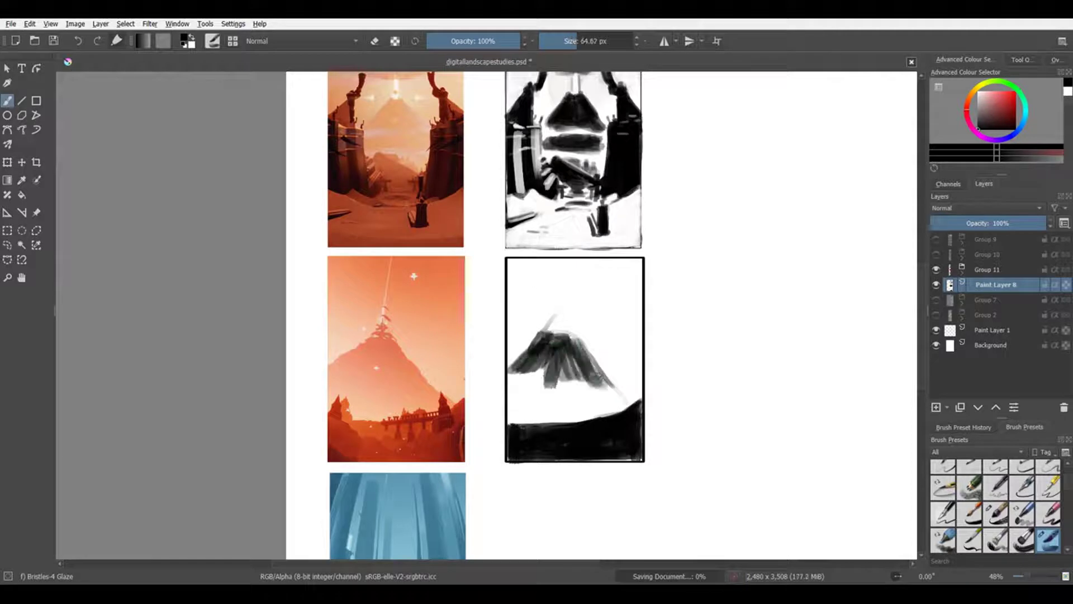
{"action": "left_click_drag", "start_coordinate": [593, 347], "coordinate": [559, 397]}
{"action": "mouse_move", "coordinate": [559, 344]}
{"action": "left_mouse_down"}
{"action": "mouse_move", "coordinate": [514, 391]}
{"action": "mouse_move", "coordinate": [511, 374]}
{"action": "mouse_move", "coordinate": [606, 391]}
{"action": "left_mouse_up"}
- Paint the jagged tip on the mountain's peak and clear the stray marks around it with the 50 px Eraser Circle brush
{"action": "key", "text": "e"}
{"action": "key", "text": "e"}
{"action": "mouse_move", "coordinate": [554, 328]}
{"action": "left_mouse_down"}
{"action": "mouse_move", "coordinate": [573, 335]}
{"action": "mouse_move", "coordinate": [563, 320]}
{"action": "left_mouse_up"}
{"action": "key", "text": "e"}
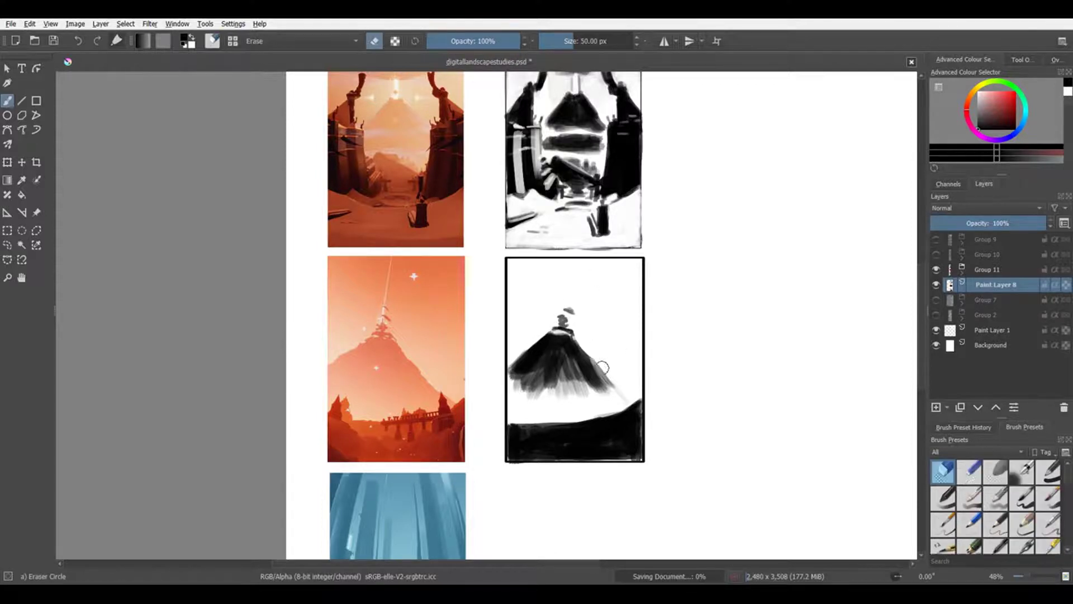
{"action": "key", "text": "e"}
{"action": "key", "text": "e"}
{"action": "key", "text": "e"}
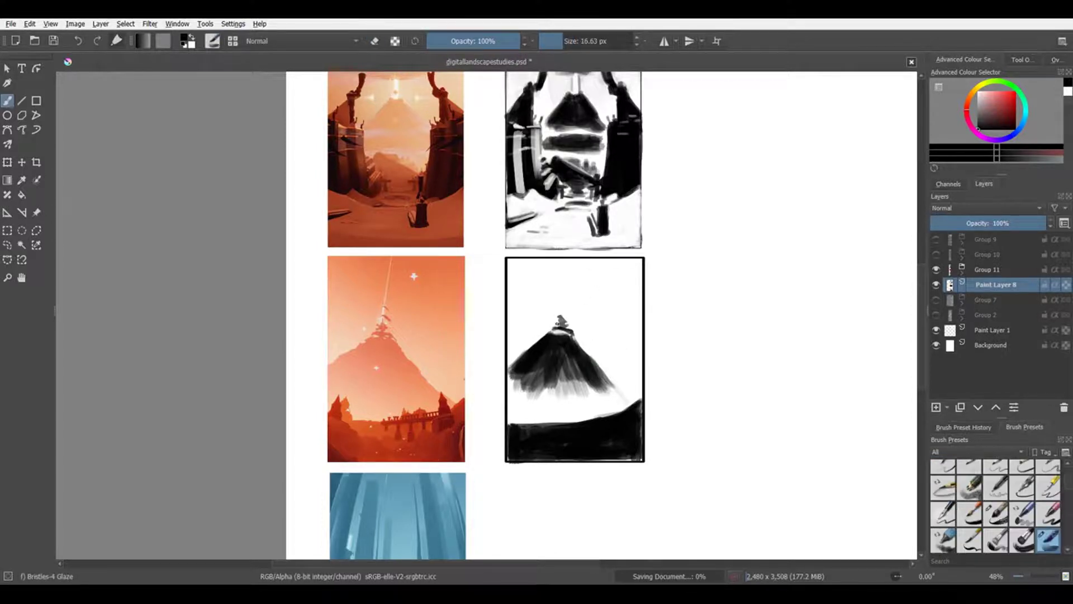
- Save the document and add small dark marks above the mountain's peak with a brush of about 10.39 px
{"action": "key", "text": "ctrl+s"}
{"action": "scroll", "coordinate": [562, 302], "scroll_direction": "down", "scroll_amount": 2}
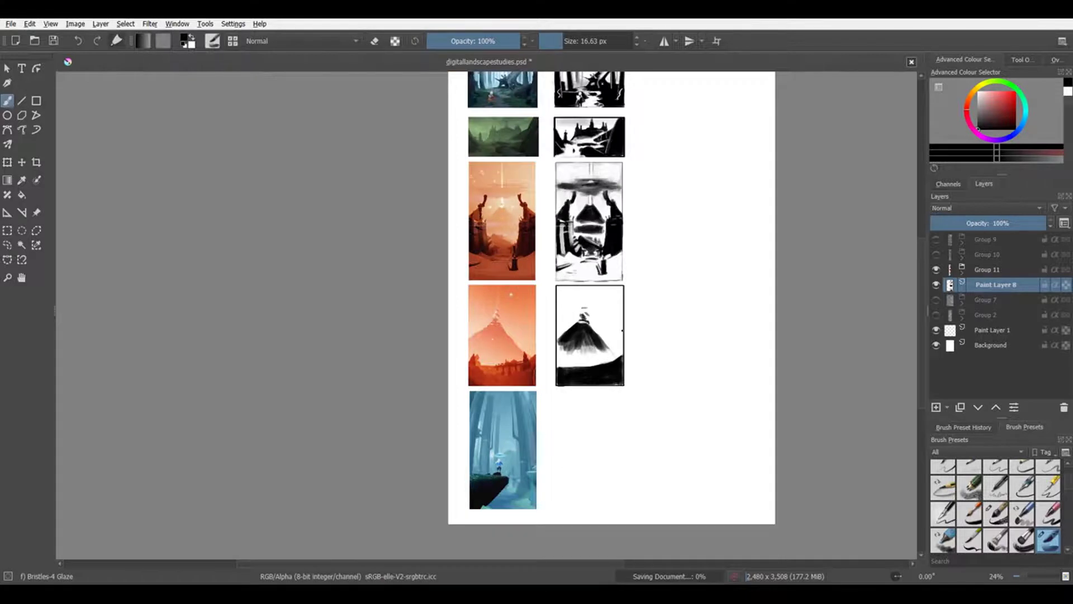
{"action": "scroll", "coordinate": [606, 249], "scroll_direction": "up", "scroll_amount": 2}
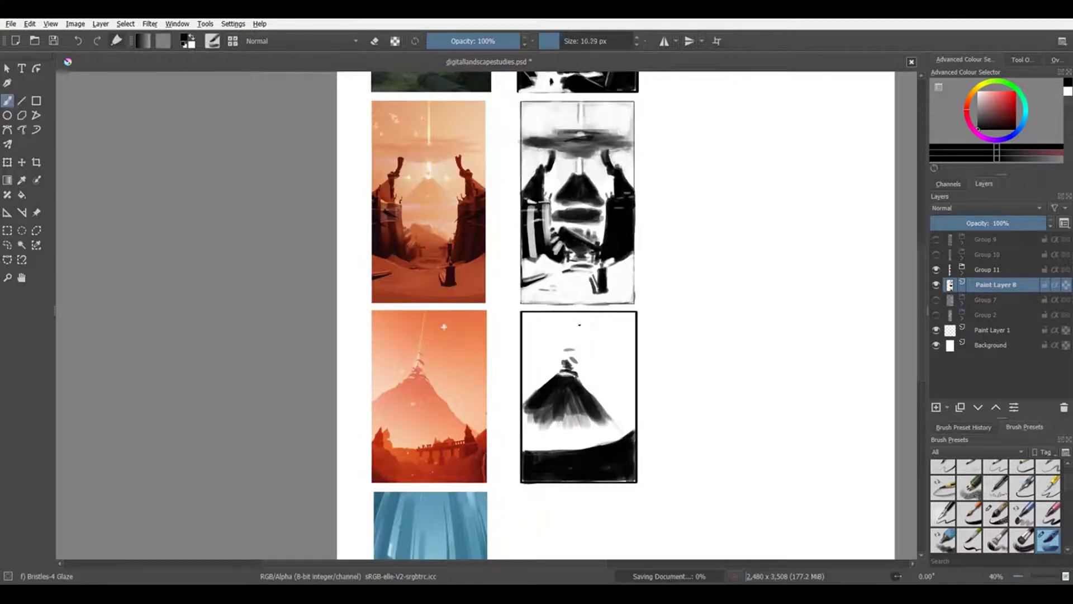
- Draw the thin light beam's lines from the mountain's tip to the top of the frame with a brush of about 7.17 px
{"action": "key", "text": "bracketleft"}
{"action": "key", "text": "v"}
{"action": "left_click_drag", "start_coordinate": [570, 349], "coordinate": [578, 317]}
{"action": "key", "text": "b"}
{"action": "scroll", "coordinate": [635, 424], "scroll_direction": "down", "scroll_amount": 3}
{"action": "scroll", "coordinate": [688, 314], "scroll_direction": "up", "scroll_amount": 4}
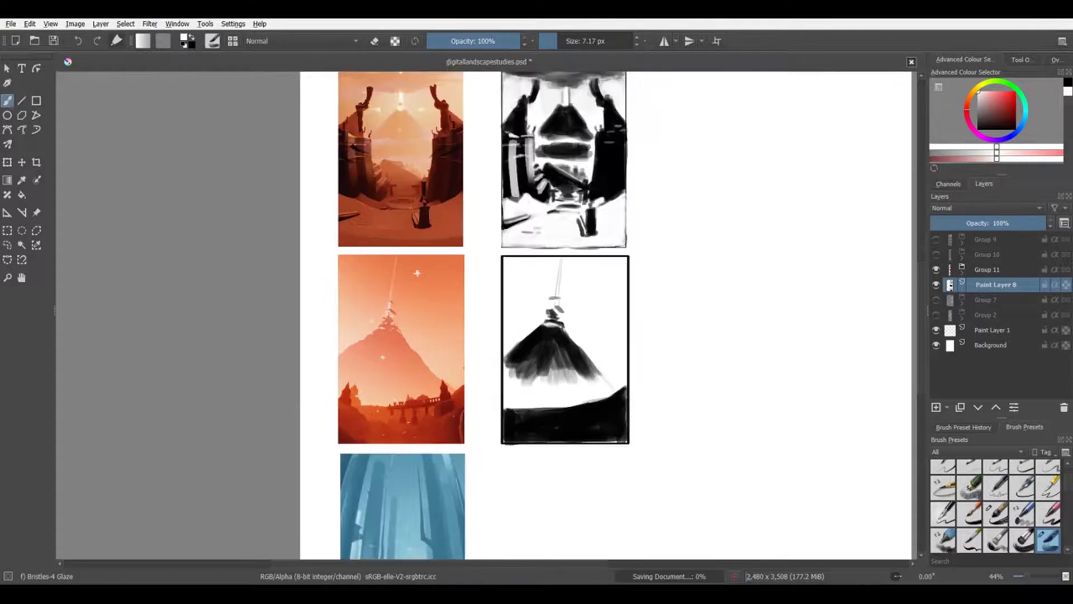
- Darken the mountain's base and paint small tower and bridge silhouettes along the foreground hill with a brush of about 11.19 px
{"action": "key", "text": "x"}
{"action": "key", "text": "bracketright"}
{"action": "key", "text": "bracketright"}
{"action": "key", "text": "bracketright"}
{"action": "mouse_move", "coordinate": [565, 364]}
{"action": "left_mouse_down"}
{"action": "mouse_move", "coordinate": [541, 353]}
{"action": "mouse_move", "coordinate": [611, 391]}
{"action": "left_mouse_up"}
{"action": "key", "text": "bracketright"}
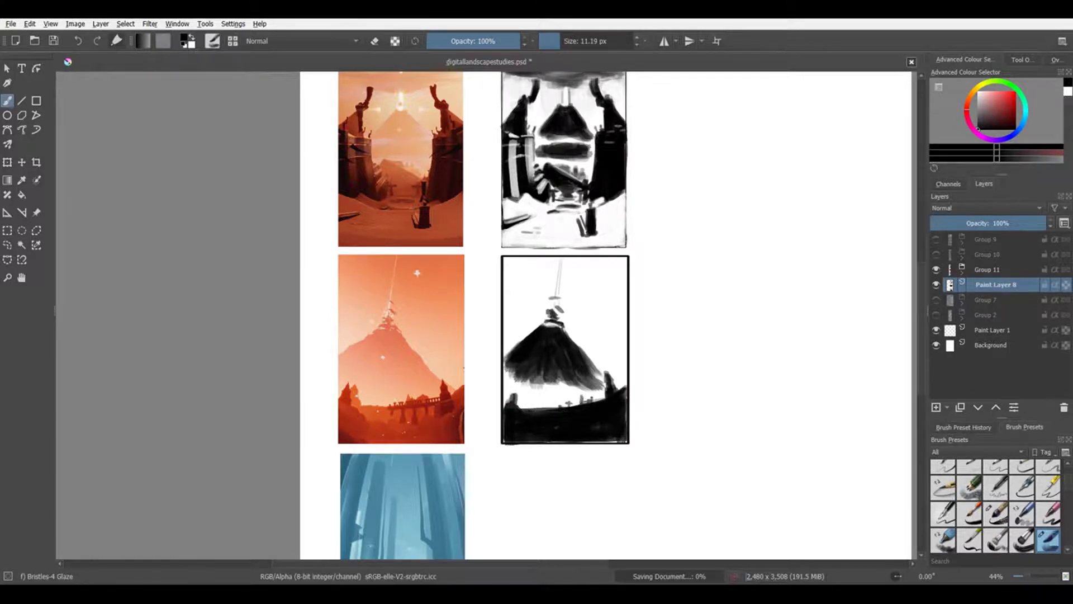
{"action": "left_click_drag", "start_coordinate": [563, 406], "coordinate": [579, 404]}
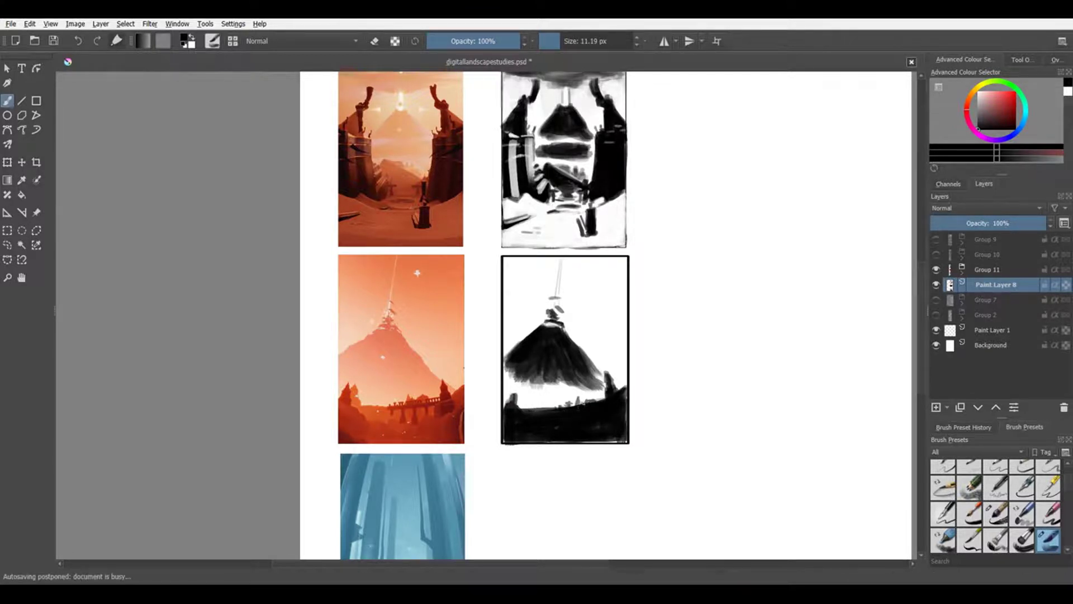
- Paint the pointed towers at the hill's left end and a light streak at its right edge, using a brush of about 15.50 px
{"action": "scroll", "coordinate": [635, 398], "scroll_direction": "down", "scroll_amount": 5}
{"action": "scroll", "coordinate": [618, 391], "scroll_direction": "up", "scroll_amount": 5}
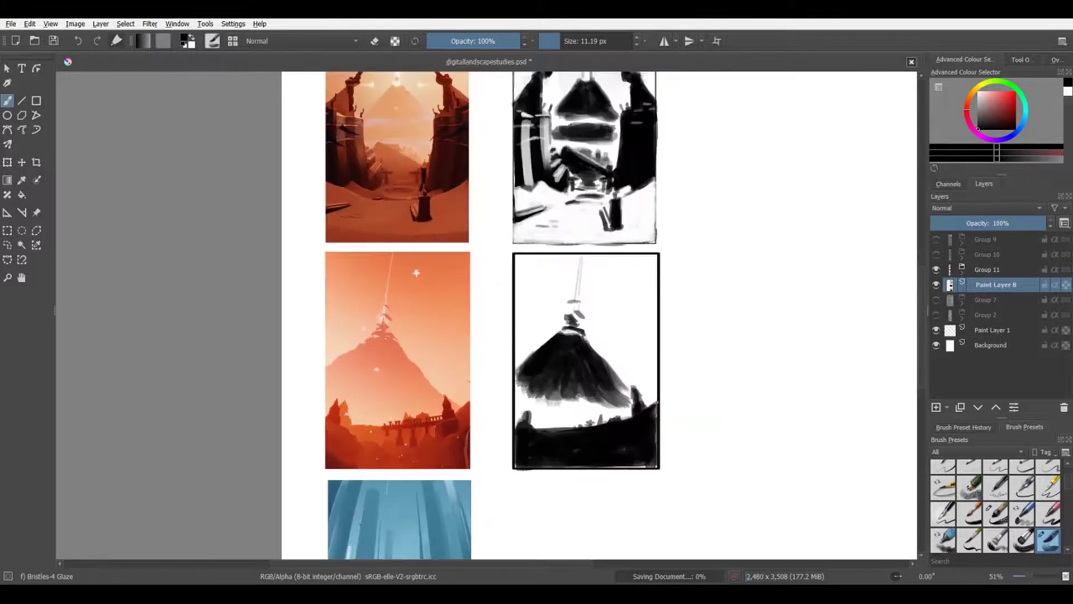
{"action": "key", "text": "x"}
{"action": "key", "text": "bracketright"}
{"action": "key", "text": "bracketright"}
{"action": "left_click_drag", "start_coordinate": [532, 425], "coordinate": [537, 409]}
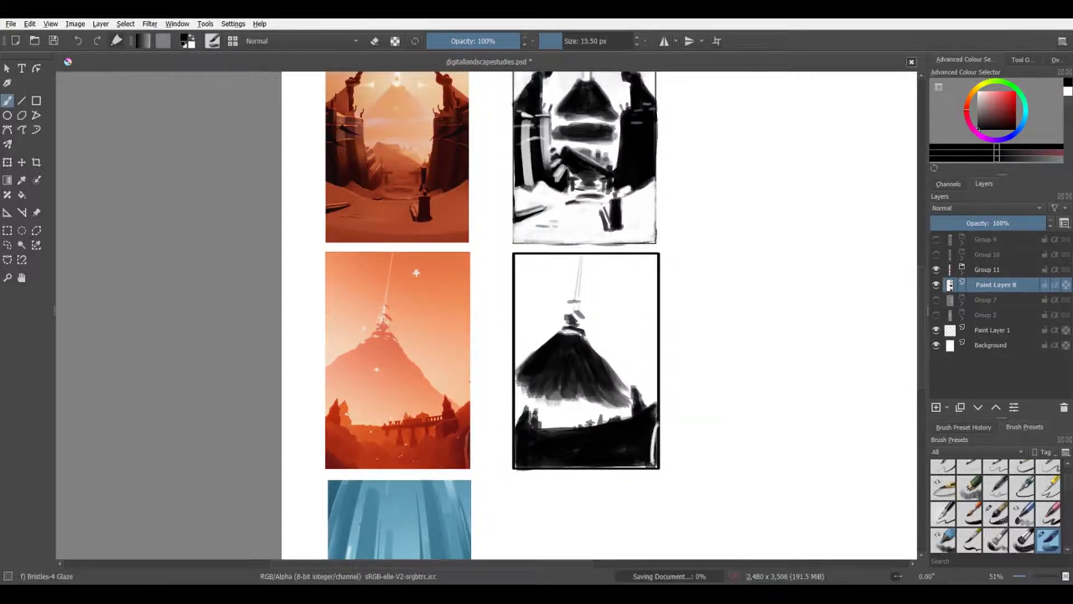
- Add a light streak below the left towers and block in two light bridge arches with a brush of about 27.35 px
{"action": "scroll", "coordinate": [709, 419], "scroll_direction": "down", "scroll_amount": 2}
{"action": "scroll", "coordinate": [709, 419], "scroll_direction": "up", "scroll_amount": 1}
{"action": "key", "text": "x"}
{"action": "key", "text": "bracketright"}
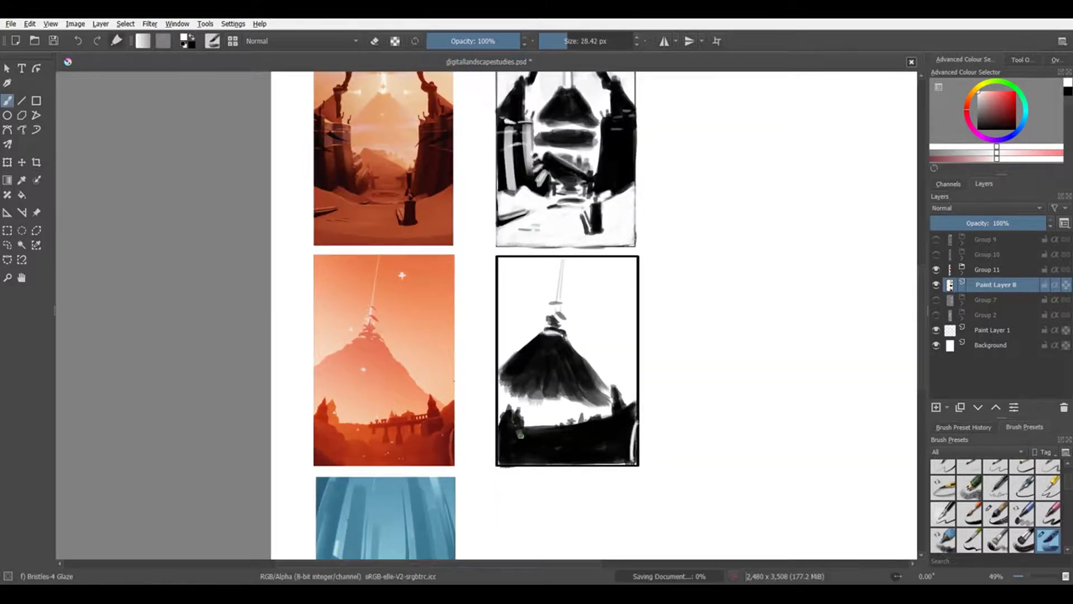
{"action": "key", "text": "x"}
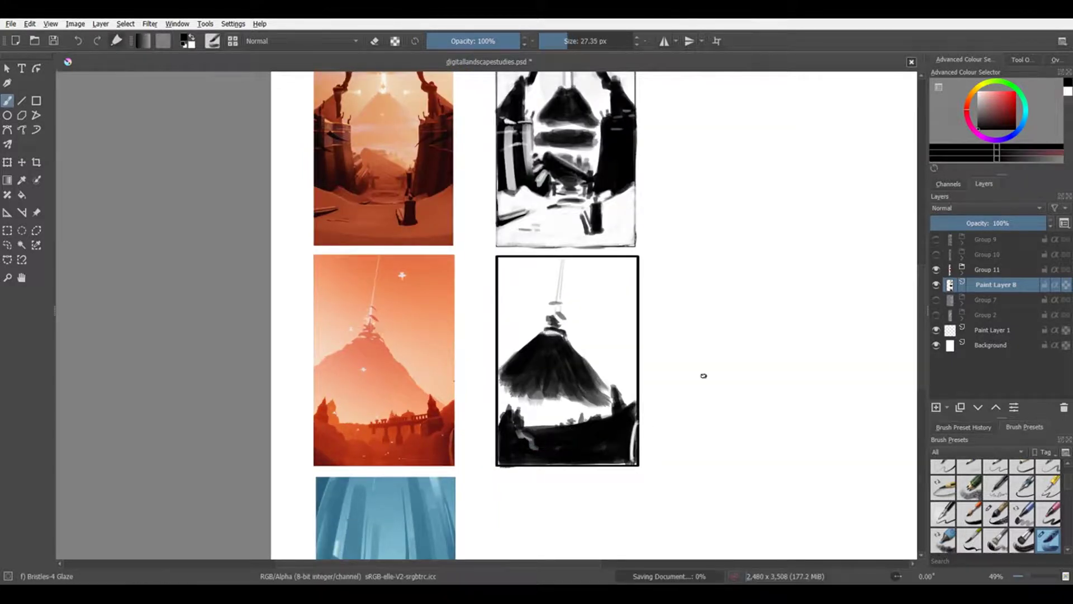
{"action": "key", "text": "x"}
{"action": "left_click_drag", "start_coordinate": [565, 444], "coordinate": [584, 432]}
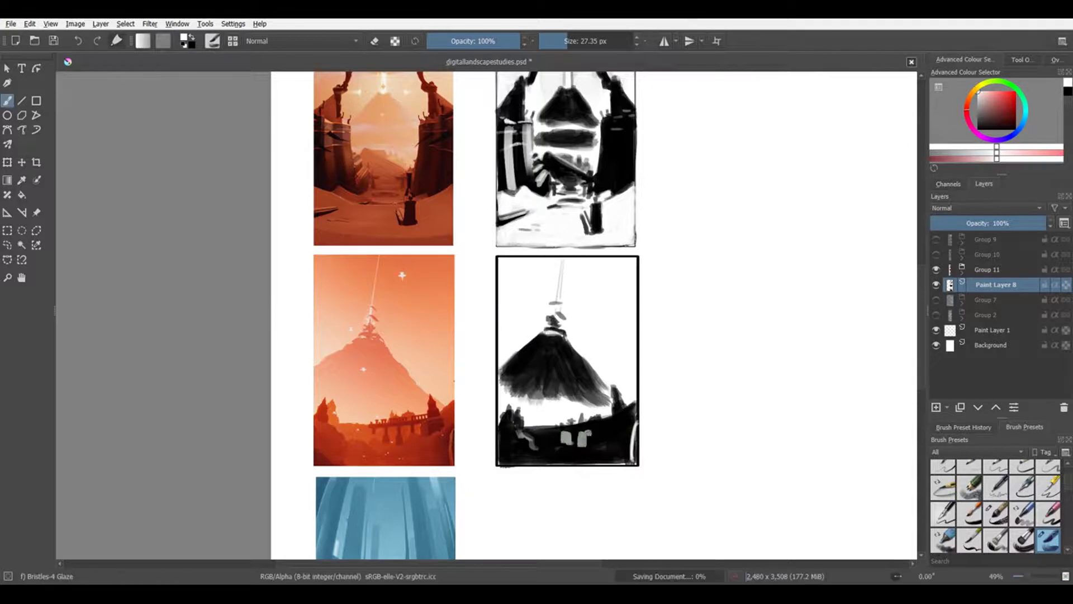
- Rework the light bridge arches and add smaller ones on either side with a brush of about 27.89 px
{"action": "key", "text": "ctrl+z"}
{"action": "key", "text": "ctrl+z"}
{"action": "key", "text": "ctrl+z"}
{"action": "key", "text": "bracketleft"}
{"action": "key", "text": "ctrl+shift+z"}
{"action": "key", "text": "x"}
{"action": "key", "text": "x"}
{"action": "key", "text": "x"}
{"action": "key", "text": "x"}
{"action": "key", "text": "x"}
{"action": "key", "text": "bracketright"}
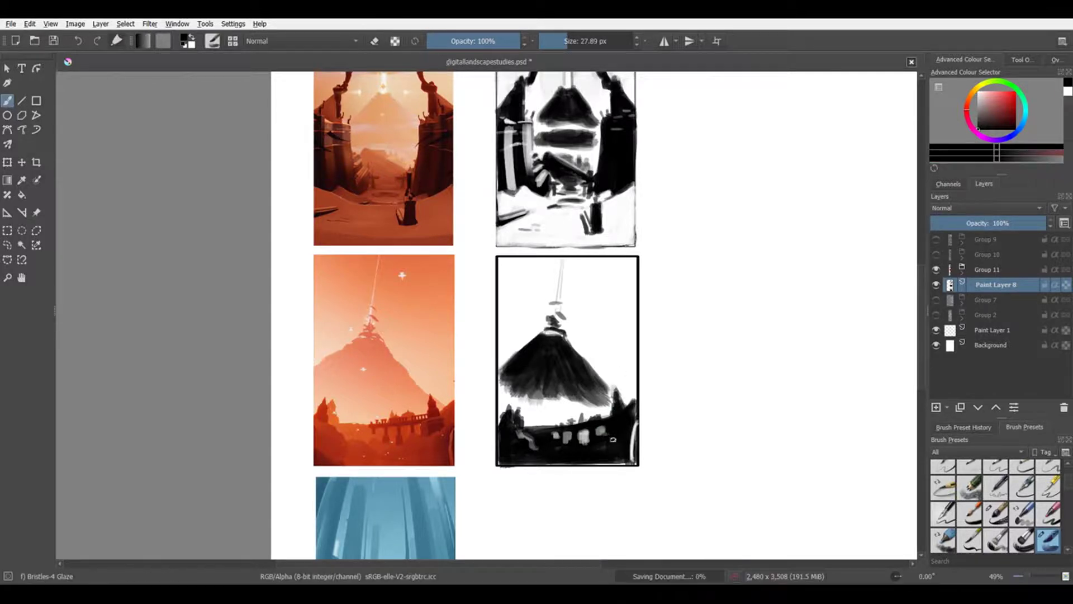
- Refine the dark bridge deck and the tower at its right end with a brush of about 17.03 px
{"action": "key", "text": "x"}
{"action": "left_click_drag", "start_coordinate": [598, 440], "coordinate": [627, 416]}
{"action": "key", "text": "x"}
{"action": "key", "text": "x"}
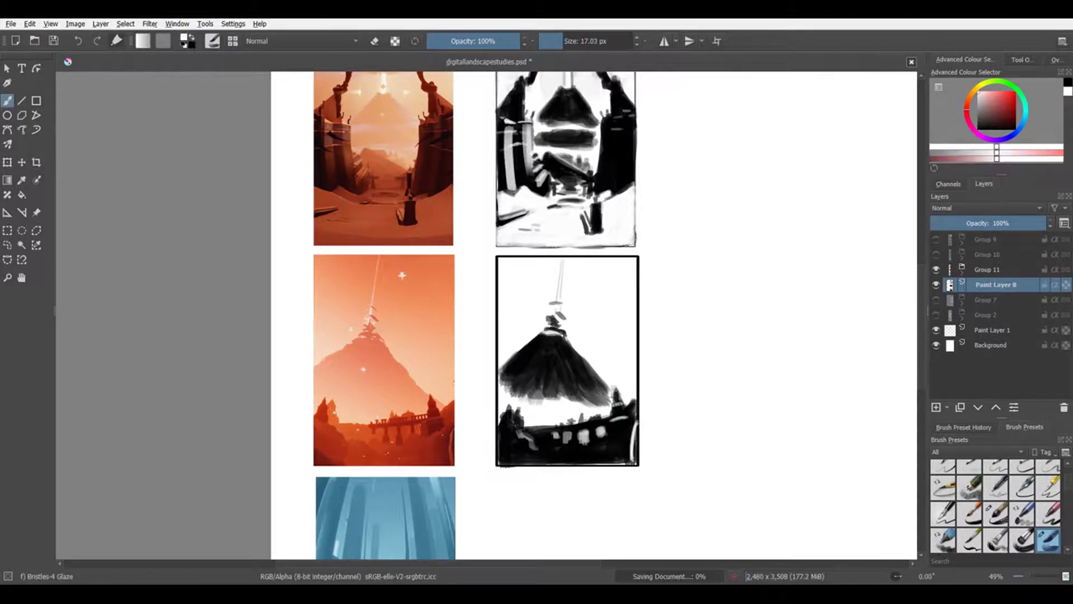
{"action": "key", "text": "x"}
{"action": "key", "text": "bracketleft"}
{"action": "key", "text": "bracketleft"}
{"action": "key", "text": "x"}
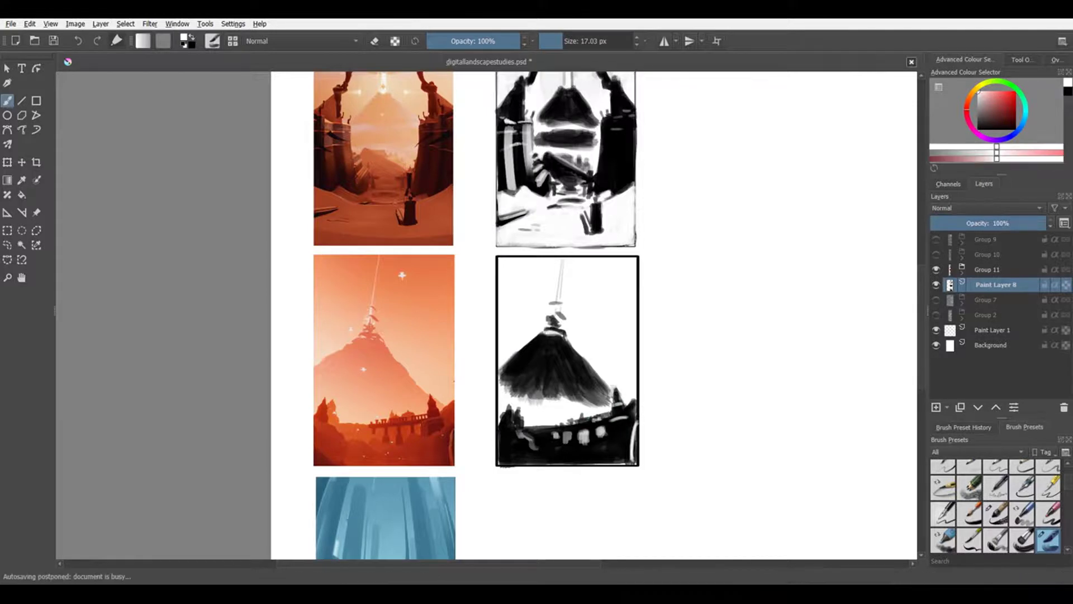
- Touch up the bridge arches and railing, alternating black and white with a brush of about 25.90 px reduced to about 18.30 px
{"action": "key", "text": "x"}
{"action": "scroll", "coordinate": [688, 291], "scroll_direction": "down", "scroll_amount": 1}
{"action": "key", "text": "x"}
{"action": "key", "text": "x"}
{"action": "key", "text": "x"}
{"action": "key", "text": "x"}
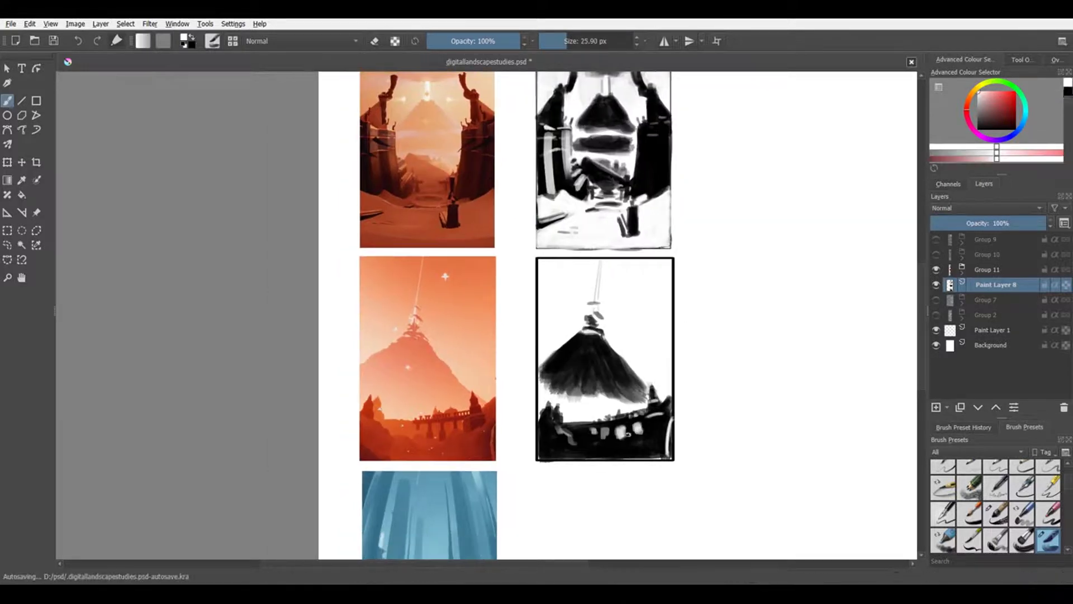
{"action": "key", "text": "bracketleft"}
{"action": "key", "text": "bracketleft"}
{"action": "key", "text": "x"}
{"action": "scroll", "coordinate": [613, 439], "scroll_direction": "down", "scroll_amount": 1}
{"action": "key", "text": "bracketleft"}
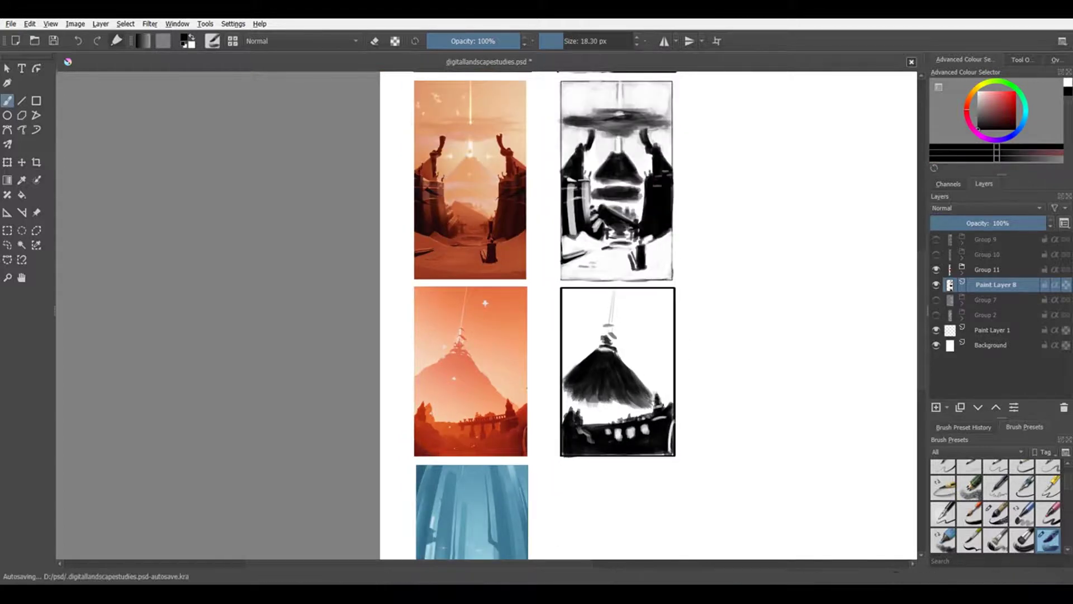
- Paint light strokes on the slope below the bridge's right end with a brush of about 23.20 px
{"action": "scroll", "coordinate": [666, 419], "scroll_direction": "up", "scroll_amount": 2}
{"action": "key", "text": "x"}
{"action": "key", "text": "x"}
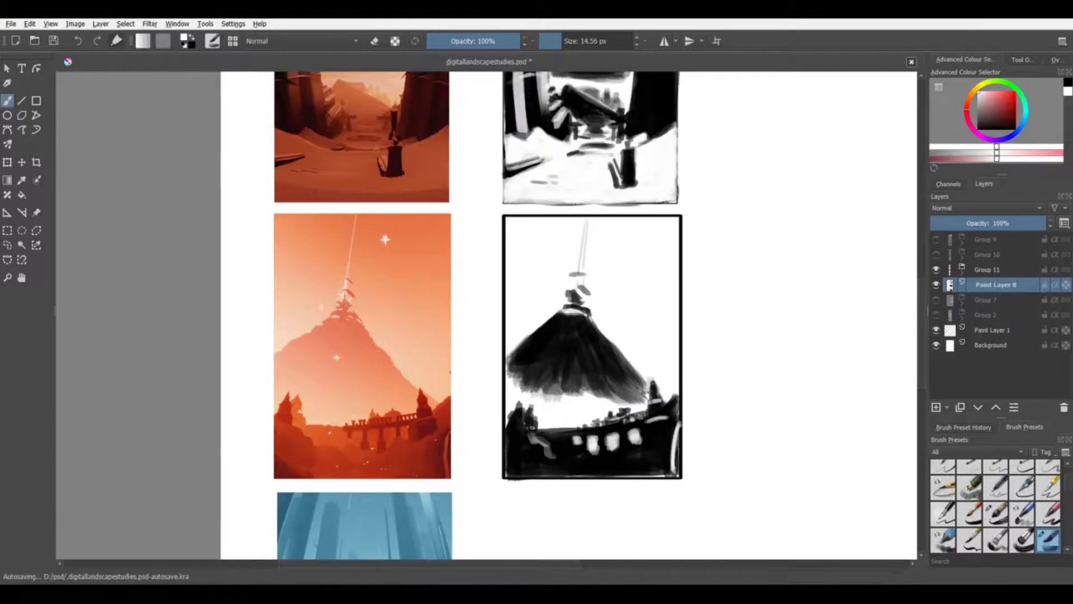
{"action": "mouse_move", "coordinate": [712, 446]}
{"action": "left_mouse_down"}
{"action": "mouse_move", "coordinate": [625, 468]}
{"action": "mouse_move", "coordinate": [680, 429]}
{"action": "left_mouse_up"}
{"action": "key", "text": "x"}
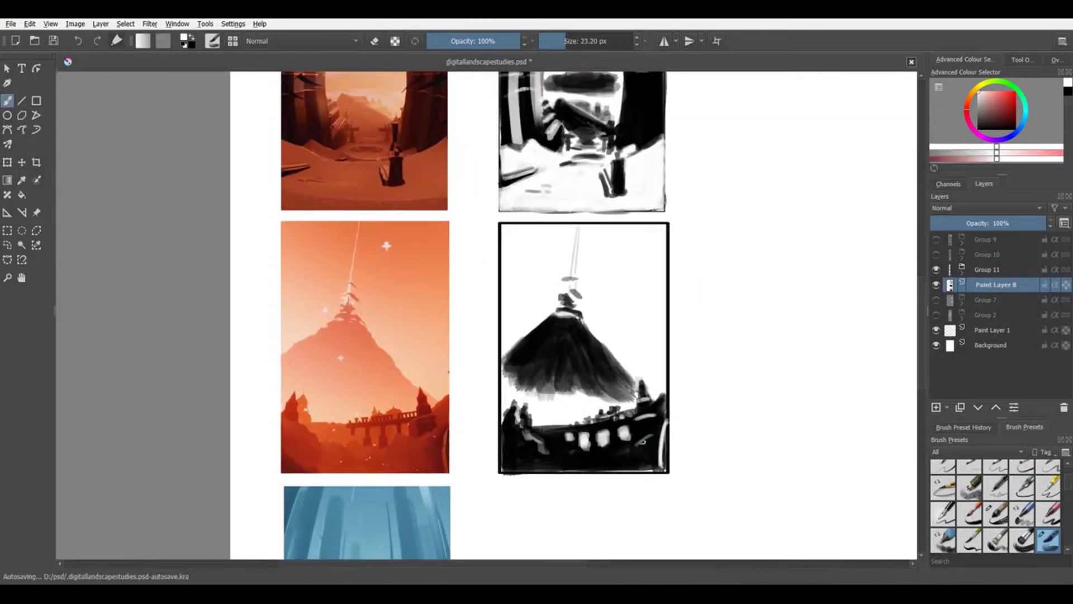
{"action": "key", "text": "bracketright"}
{"action": "key", "text": "bracketright"}
{"action": "left_click_drag", "start_coordinate": [601, 448], "coordinate": [648, 445]}
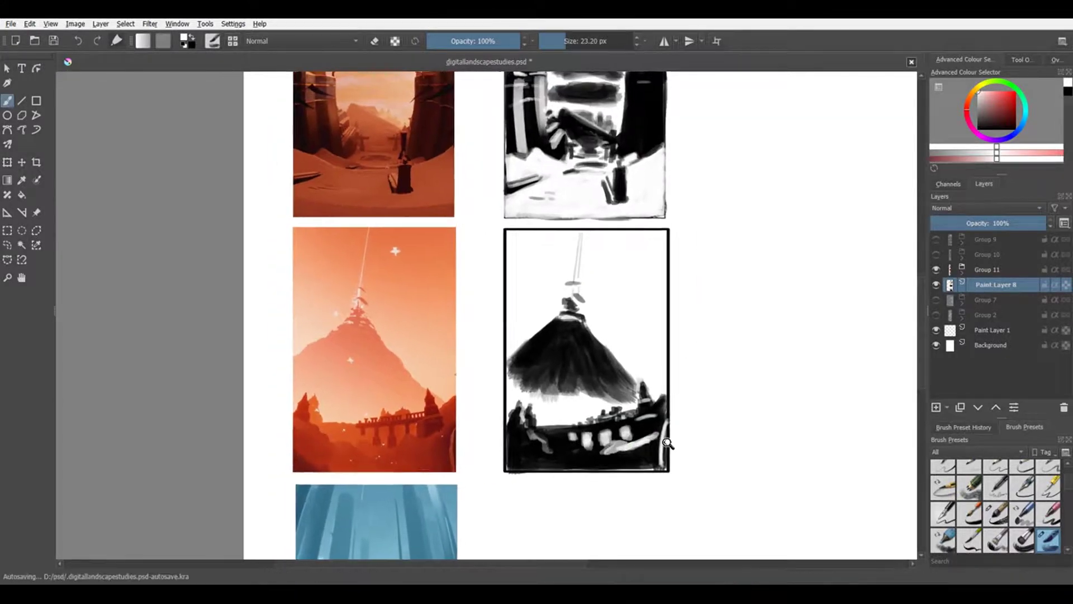
- Adjust the light and dark areas around the bridge arches and right slope with a brush of about 31.81 px
{"action": "scroll", "coordinate": [665, 444], "scroll_direction": "down", "scroll_amount": 3}
{"action": "scroll", "coordinate": [666, 443], "scroll_direction": "up", "scroll_amount": 2}
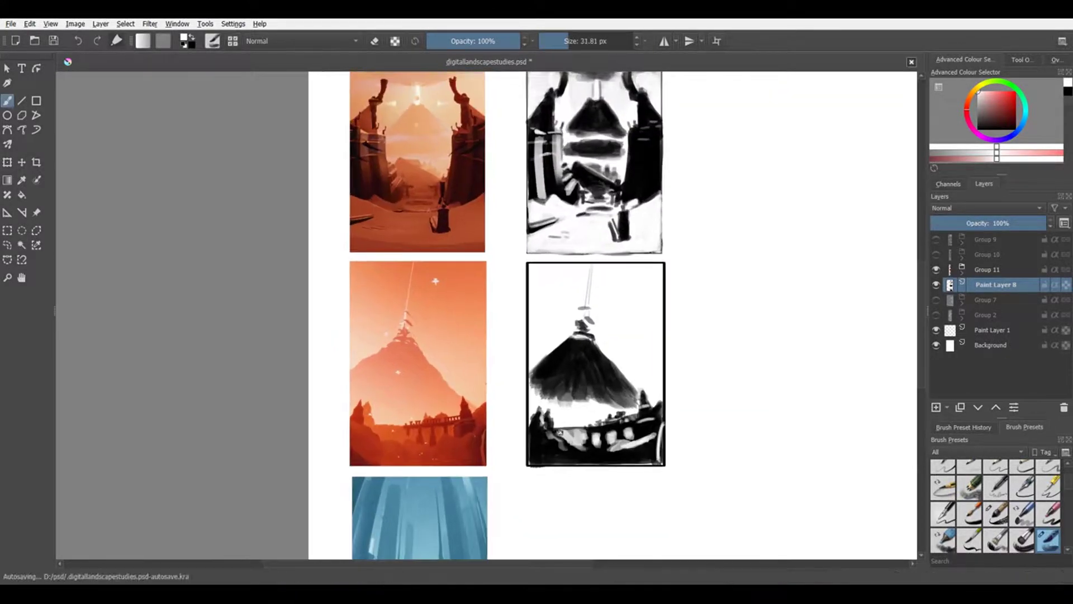
{"action": "scroll", "coordinate": [575, 438], "scroll_direction": "down", "scroll_amount": 5}
{"action": "scroll", "coordinate": [683, 436], "scroll_direction": "up", "scroll_amount": 6}
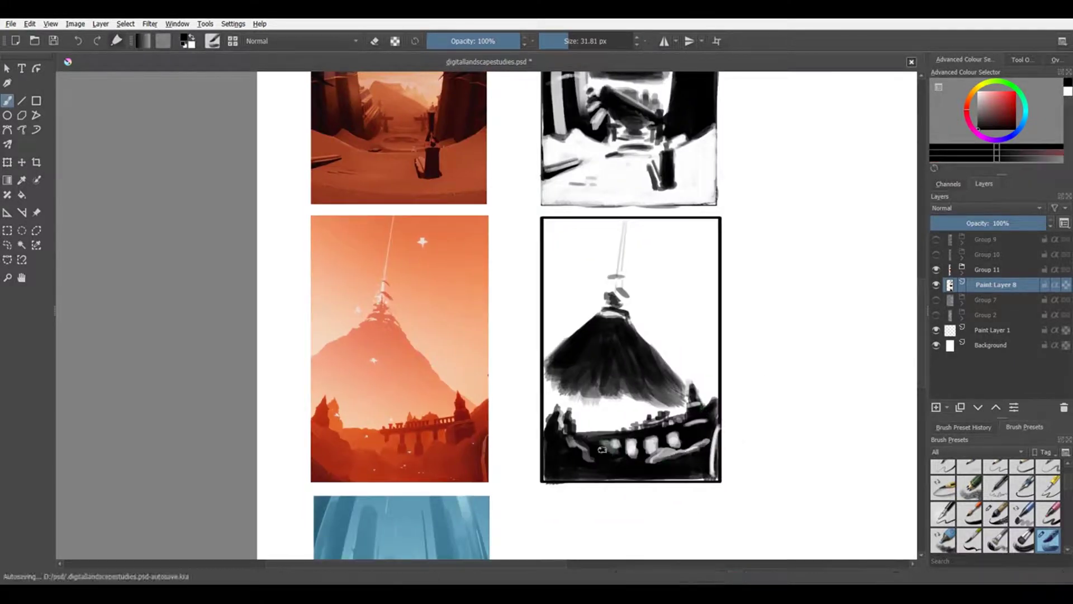
{"action": "key", "text": "x"}
{"action": "key", "text": "x"}
{"action": "left_click_drag", "start_coordinate": [651, 467], "coordinate": [693, 455]}
- Extend winding light paths across the lower hill beneath the bridge, reducing the brush from about 31.81 px to about 21.46 px
{"action": "key", "text": "x"}
{"action": "mouse_move", "coordinate": [578, 473]}
{"action": "left_mouse_down"}
{"action": "mouse_move", "coordinate": [601, 453]}
{"action": "mouse_move", "coordinate": [677, 454]}
{"action": "left_mouse_up"}
{"action": "key", "text": "x"}
{"action": "key", "text": "x"}
{"action": "key", "text": "x"}
{"action": "scroll", "coordinate": [615, 481], "scroll_direction": "down", "scroll_amount": 6}
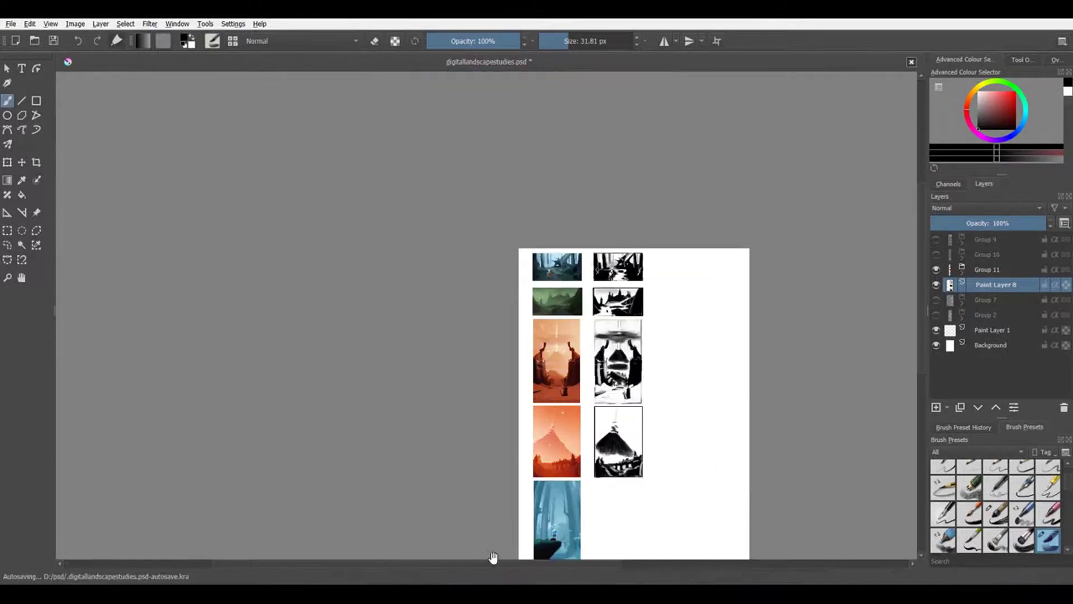
{"action": "scroll", "coordinate": [676, 503], "scroll_direction": "up", "scroll_amount": 2}
{"action": "scroll", "coordinate": [652, 304], "scroll_direction": "up", "scroll_amount": 3}
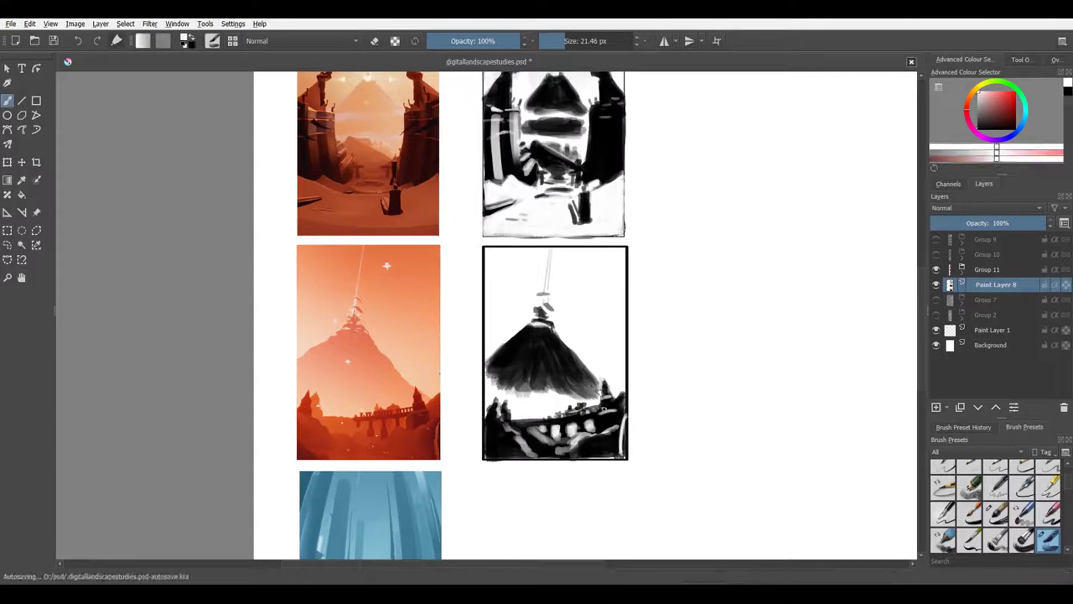
- Draw a black rectangle outline matching the blue forest reference as the fifth study's frame
{"action": "scroll", "coordinate": [562, 435], "scroll_direction": "down", "scroll_amount": 3}
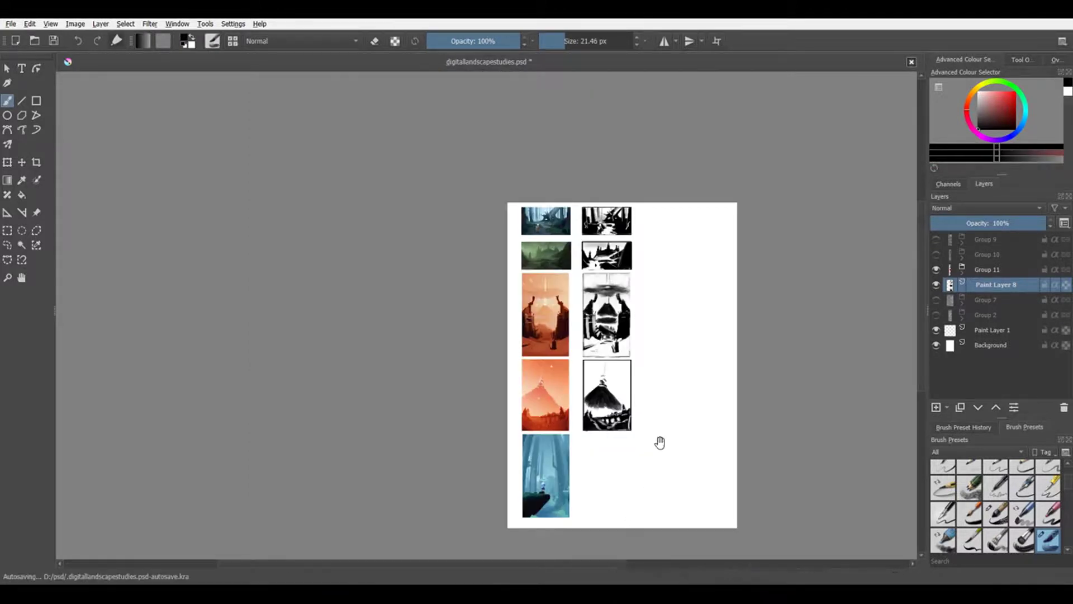
{"action": "scroll", "coordinate": [659, 441], "scroll_direction": "up", "scroll_amount": 4}
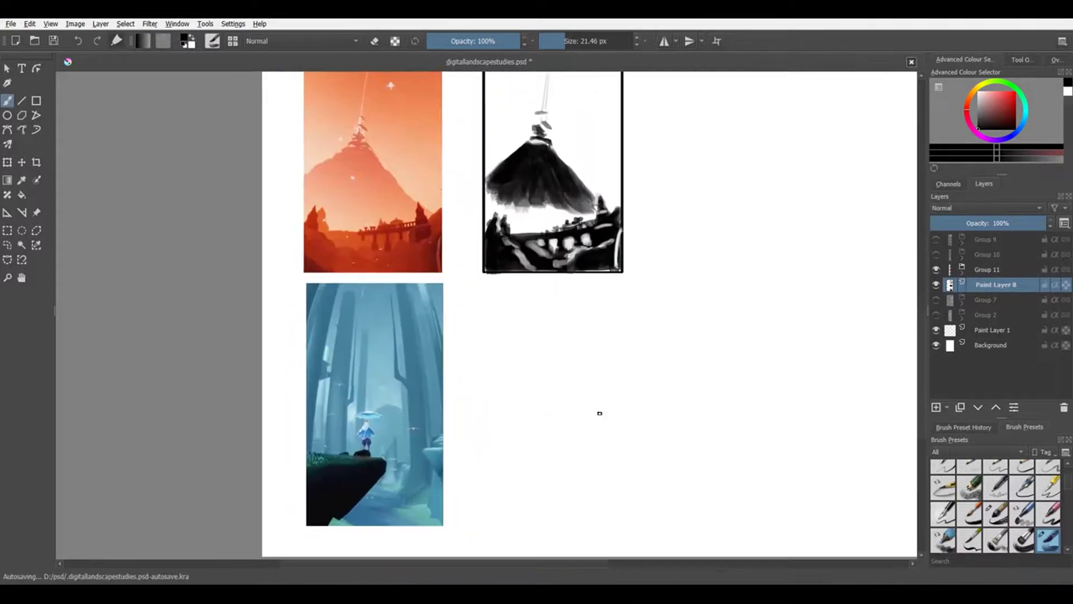
{"action": "scroll", "coordinate": [598, 412], "scroll_direction": "up", "scroll_amount": 2}
{"action": "scroll", "coordinate": [643, 440], "scroll_direction": "down", "scroll_amount": 4}
{"action": "key", "text": "r"}
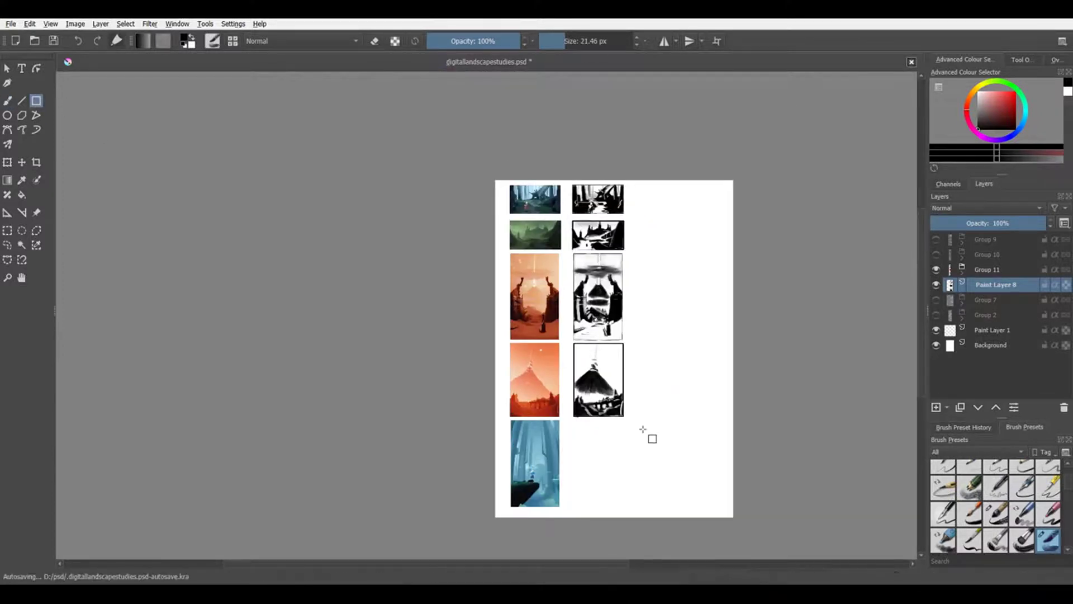
{"action": "scroll", "coordinate": [643, 430], "scroll_direction": "up", "scroll_amount": 3}
{"action": "left_click_drag", "start_coordinate": [469, 331], "coordinate": [594, 498]}
{"action": "key", "text": "b"}
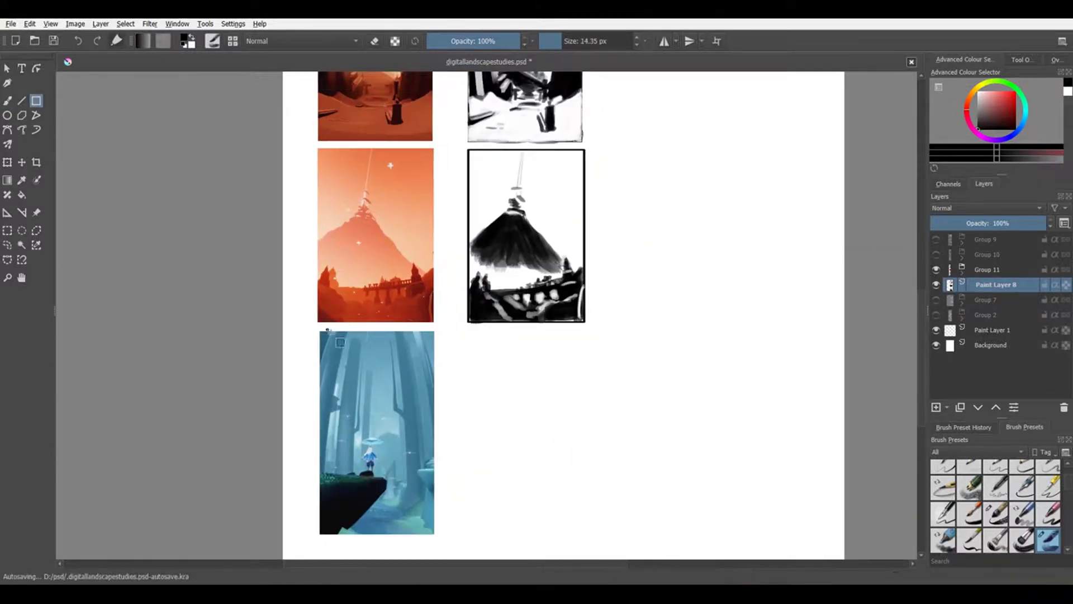
- Select the new frame and move it into the study column below the mountain study
{"action": "key", "text": "ctrl+r"}
{"action": "left_click_drag", "start_coordinate": [312, 328], "coordinate": [446, 542]}
{"action": "key", "text": "ctrl+shift+a"}
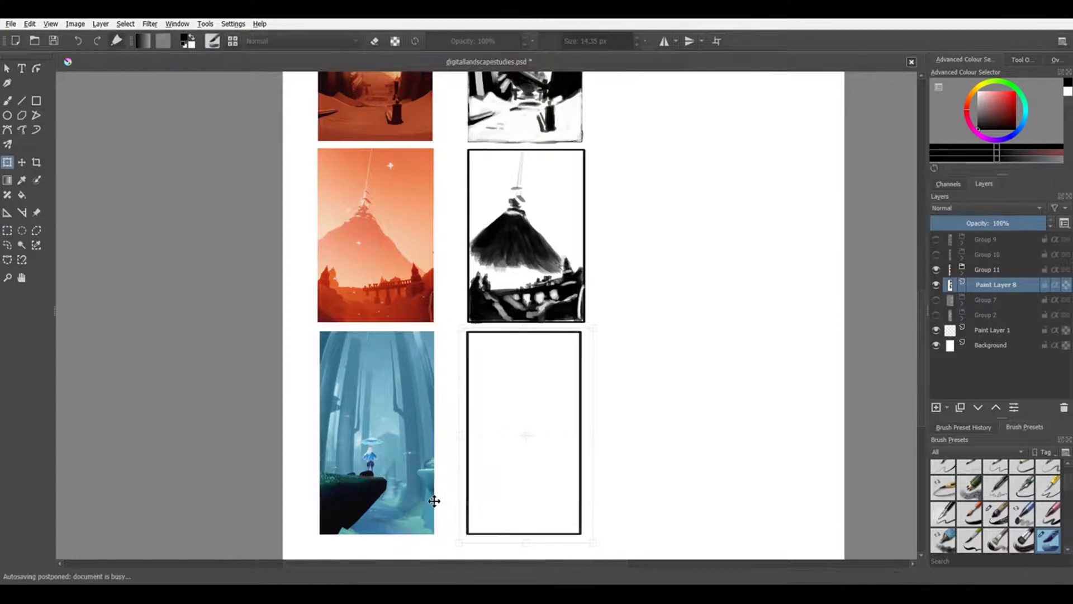
{"action": "key", "text": "ctrl+t"}
{"action": "key", "text": "b"}
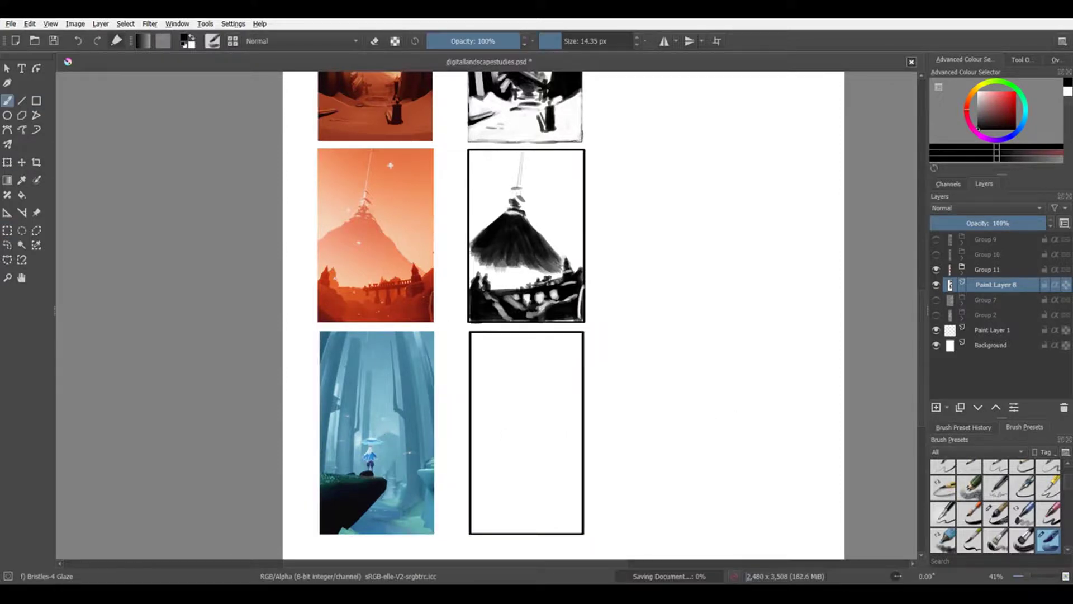
- Brighten both hill slopes below the bridge with broad white strokes, using a brush of about 27.07 px enlarged to about 33.07 px
{"action": "scroll", "coordinate": [601, 318], "scroll_direction": "up", "scroll_amount": 2}
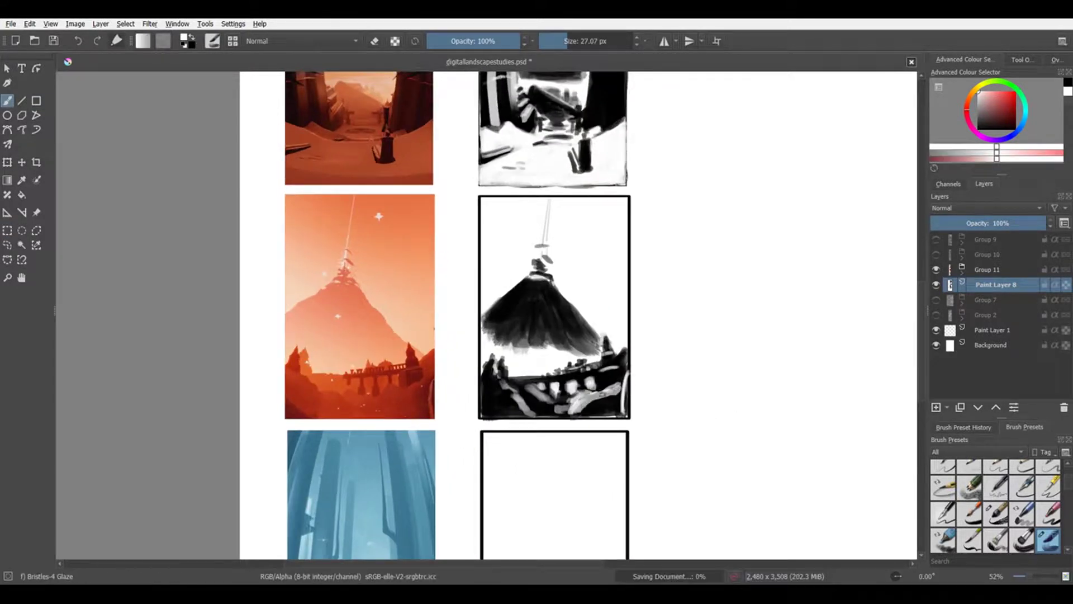
{"action": "key", "text": "x"}
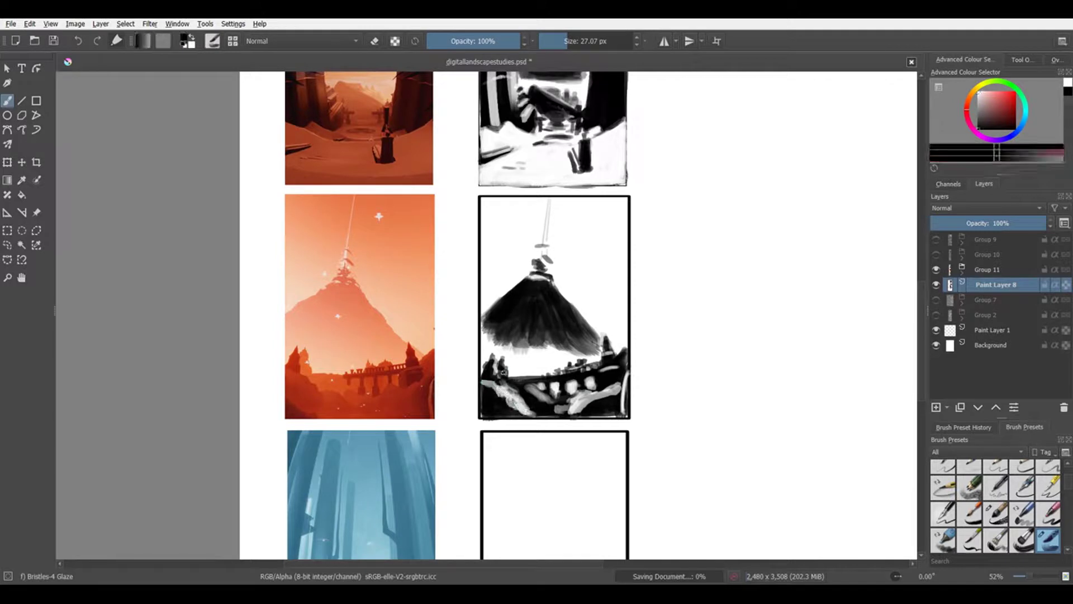
{"action": "key", "text": "bracketleft"}
{"action": "key", "text": "x"}
{"action": "key", "text": "bracketright"}
{"action": "key", "text": "bracketright"}
{"action": "key", "text": "bracketright"}
{"action": "key", "text": "bracketright"}
{"action": "mouse_move", "coordinate": [482, 386]}
{"action": "left_mouse_down"}
{"action": "mouse_move", "coordinate": [586, 401]}
{"action": "mouse_move", "coordinate": [526, 413]}
{"action": "mouse_move", "coordinate": [514, 400]}
{"action": "mouse_move", "coordinate": [572, 415]}
{"action": "mouse_move", "coordinate": [531, 405]}
{"action": "left_mouse_up"}
{"action": "key", "text": "x"}
{"action": "key", "text": "x"}
{"action": "key", "text": "x"}
- Block in the dark overhanging cliff in the fifth frame's lower left corner with a brush of about 44.91 px
{"action": "scroll", "coordinate": [692, 359], "scroll_direction": "down", "scroll_amount": 3}
{"action": "scroll", "coordinate": [691, 422], "scroll_direction": "up", "scroll_amount": 3}
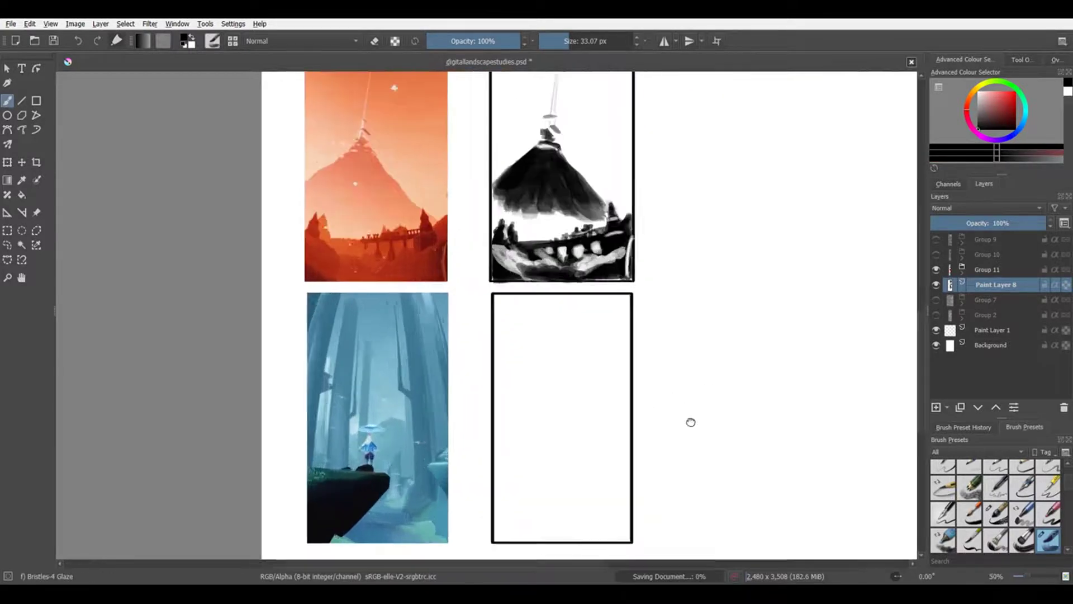
{"action": "scroll", "coordinate": [691, 422], "scroll_direction": "down", "scroll_amount": 2}
{"action": "mouse_move", "coordinate": [534, 492]}
{"action": "left_mouse_down"}
{"action": "mouse_move", "coordinate": [559, 454]}
{"action": "mouse_move", "coordinate": [570, 455]}
{"action": "mouse_move", "coordinate": [561, 460]}
{"action": "left_mouse_up"}
{"action": "mouse_move", "coordinate": [563, 456]}
{"action": "left_mouse_down"}
{"action": "mouse_move", "coordinate": [524, 455]}
{"action": "mouse_move", "coordinate": [551, 455]}
{"action": "mouse_move", "coordinate": [514, 479]}
{"action": "mouse_move", "coordinate": [509, 459]}
{"action": "mouse_move", "coordinate": [531, 483]}
{"action": "mouse_move", "coordinate": [542, 474]}
{"action": "mouse_move", "coordinate": [526, 464]}
{"action": "mouse_move", "coordinate": [514, 500]}
{"action": "mouse_move", "coordinate": [552, 460]}
{"action": "left_mouse_up"}
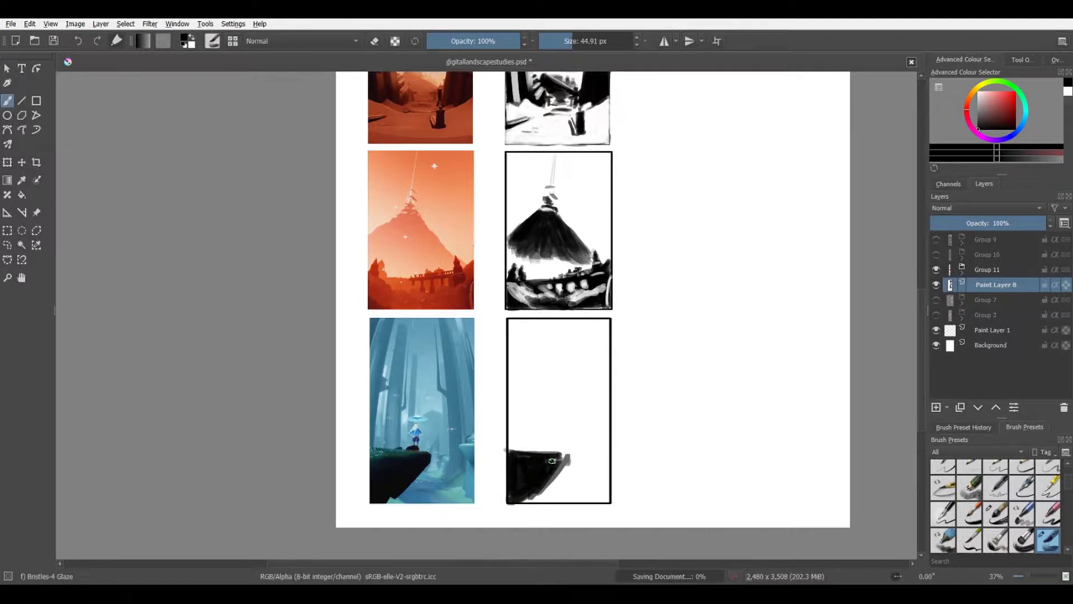
- Paint a tall grey tree trunk on the fifth frame's right side, curving at its base toward the cliff
{"action": "scroll", "coordinate": [575, 463], "scroll_direction": "down", "scroll_amount": 3}
{"action": "scroll", "coordinate": [575, 463], "scroll_direction": "up", "scroll_amount": 3}
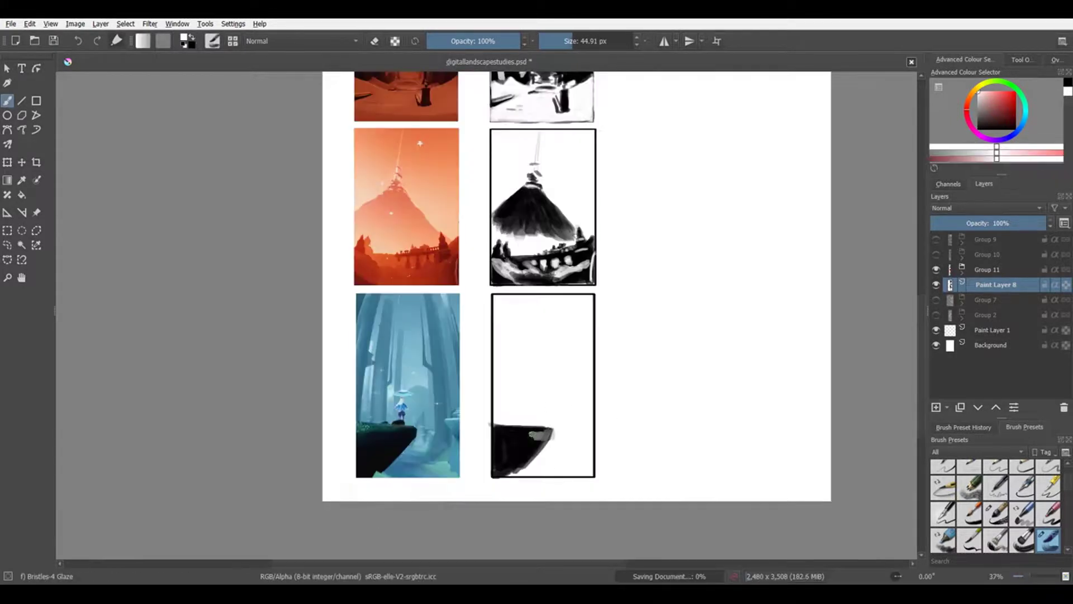
{"action": "mouse_move", "coordinate": [635, 385]}
{"action": "left_mouse_down"}
{"action": "mouse_move", "coordinate": [635, 545]}
{"action": "mouse_move", "coordinate": [635, 455]}
{"action": "left_mouse_up"}
{"action": "mouse_move", "coordinate": [596, 347]}
{"action": "left_mouse_down"}
{"action": "mouse_move", "coordinate": [602, 508]}
{"action": "mouse_move", "coordinate": [599, 406]}
{"action": "mouse_move", "coordinate": [609, 492]}
{"action": "left_mouse_up"}
{"action": "key", "text": "bracketright"}
{"action": "left_click_drag", "start_coordinate": [603, 425], "coordinate": [610, 483]}
{"action": "key", "text": "bracketleft"}
{"action": "key", "text": "bracketleft"}
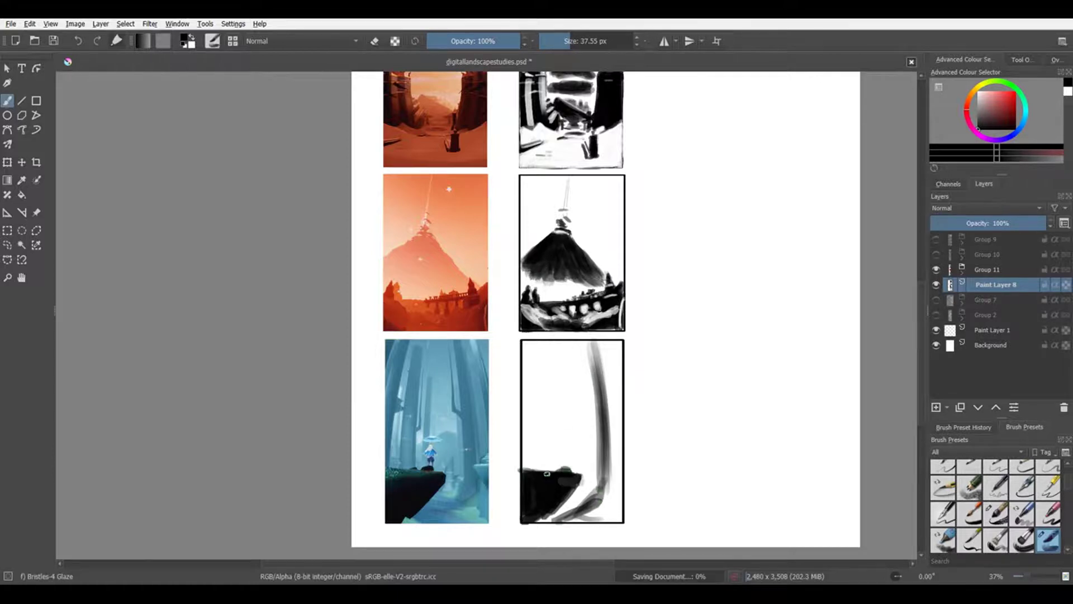
- Paint the small figure holding an umbrella on top of the cliff with a smaller brush
{"action": "scroll", "coordinate": [547, 474], "scroll_direction": "up", "scroll_amount": 2}
{"action": "key", "text": "bracketleft"}
{"action": "key", "text": "bracketleft"}
{"action": "key", "text": "bracketleft"}
{"action": "key", "text": "bracketleft"}
{"action": "mouse_move", "coordinate": [564, 444]}
{"action": "left_mouse_down"}
{"action": "mouse_move", "coordinate": [558, 416]}
{"action": "mouse_move", "coordinate": [592, 416]}
{"action": "mouse_move", "coordinate": [544, 416]}
{"action": "left_mouse_up"}
{"action": "key", "text": "ctrl+z"}
{"action": "left_click", "coordinate": [675, 340], "text": "ctrl"}
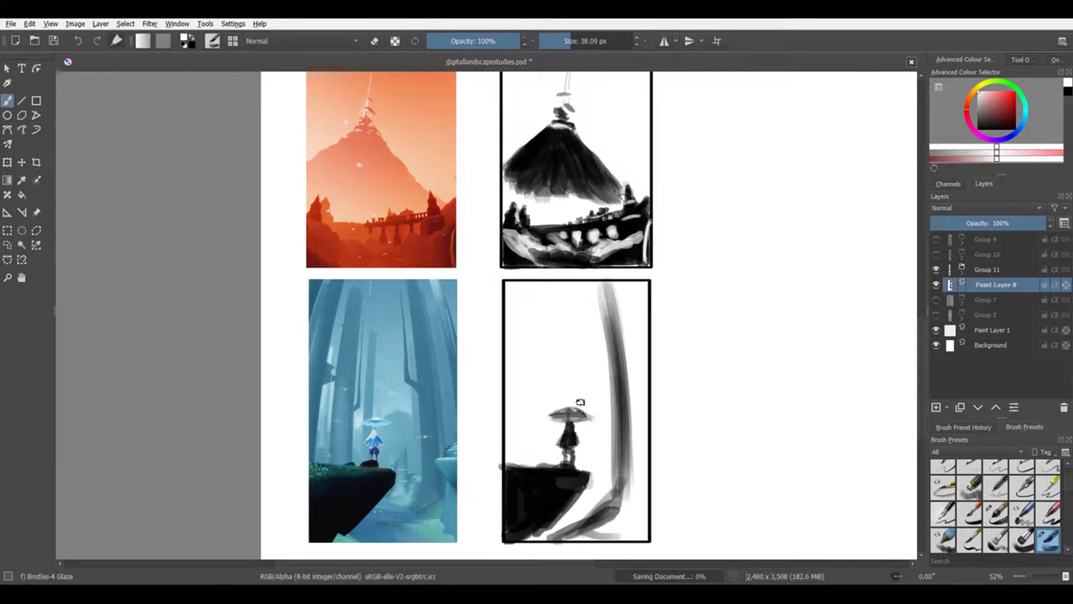
- Paint the left tree trunk down to the cliff and darken the right trunk with a brush of about 37.67 px reduced to 35.63 px
{"action": "key", "text": "x"}
{"action": "mouse_move", "coordinate": [528, 284]}
{"action": "left_mouse_down"}
{"action": "mouse_move", "coordinate": [505, 397]}
{"action": "mouse_move", "coordinate": [522, 284]}
{"action": "mouse_move", "coordinate": [517, 358]}
{"action": "mouse_move", "coordinate": [510, 285]}
{"action": "mouse_move", "coordinate": [520, 442]}
{"action": "left_mouse_up"}
{"action": "left_click_drag", "start_coordinate": [608, 292], "coordinate": [612, 370]}
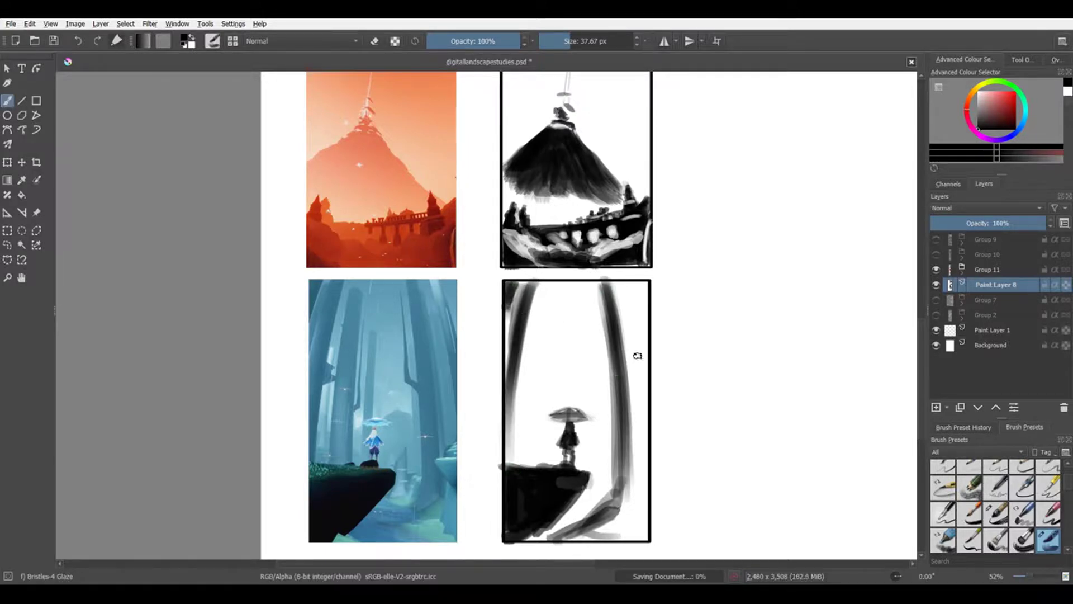
{"action": "key", "text": "x"}
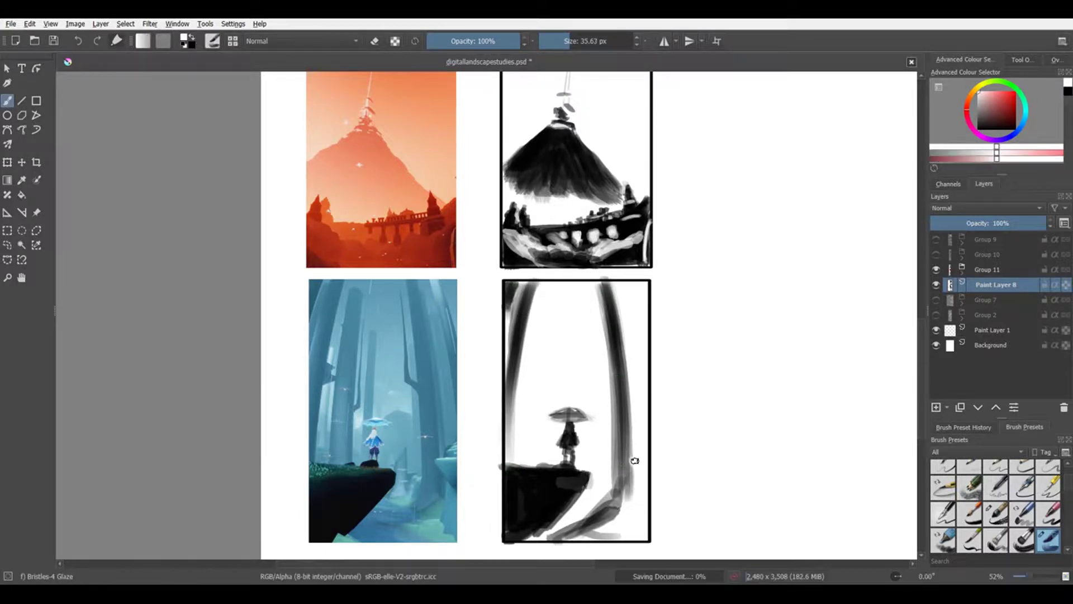
{"action": "key", "text": "x"}
{"action": "left_click_drag", "start_coordinate": [627, 492], "coordinate": [627, 378]}
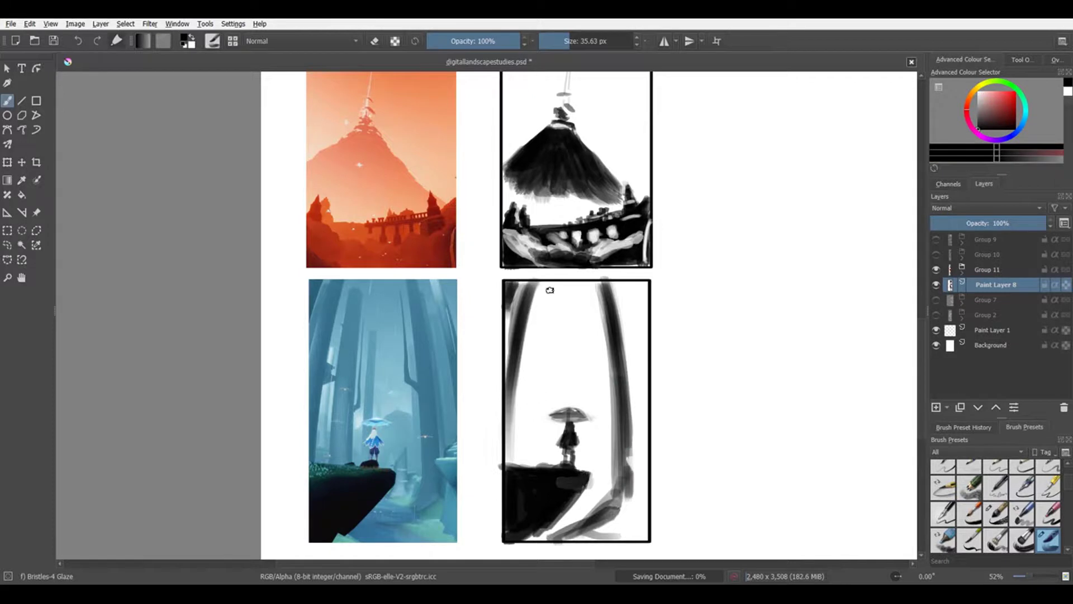
- Paint a second tall trunk on the fifth frame's left side, layering pale and dark strokes from the top down to the cliff
{"action": "mouse_move", "coordinate": [513, 353]}
{"action": "left_mouse_down"}
{"action": "mouse_move", "coordinate": [524, 307]}
{"action": "mouse_move", "coordinate": [526, 453]}
{"action": "left_mouse_up"}
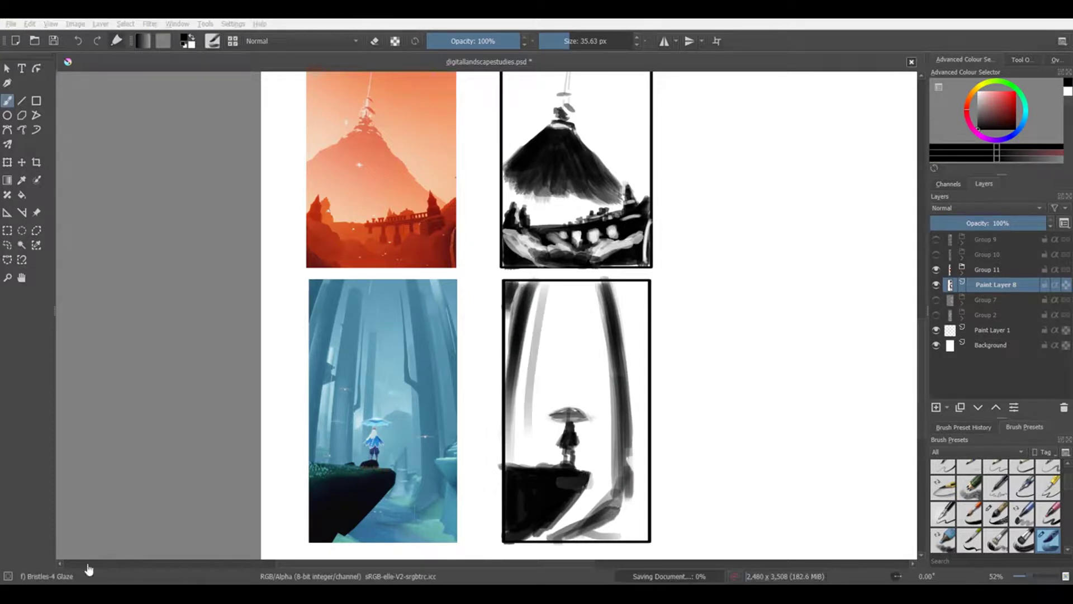
{"action": "key", "text": "x"}
{"action": "key", "text": "x"}
{"action": "key", "text": "]"}
{"action": "mouse_move", "coordinate": [546, 295]}
{"action": "left_mouse_down"}
{"action": "mouse_move", "coordinate": [534, 442]}
{"action": "mouse_move", "coordinate": [523, 458]}
{"action": "left_mouse_up"}
{"action": "key", "text": "["}
{"action": "key", "text": "["}
{"action": "key", "text": "["}
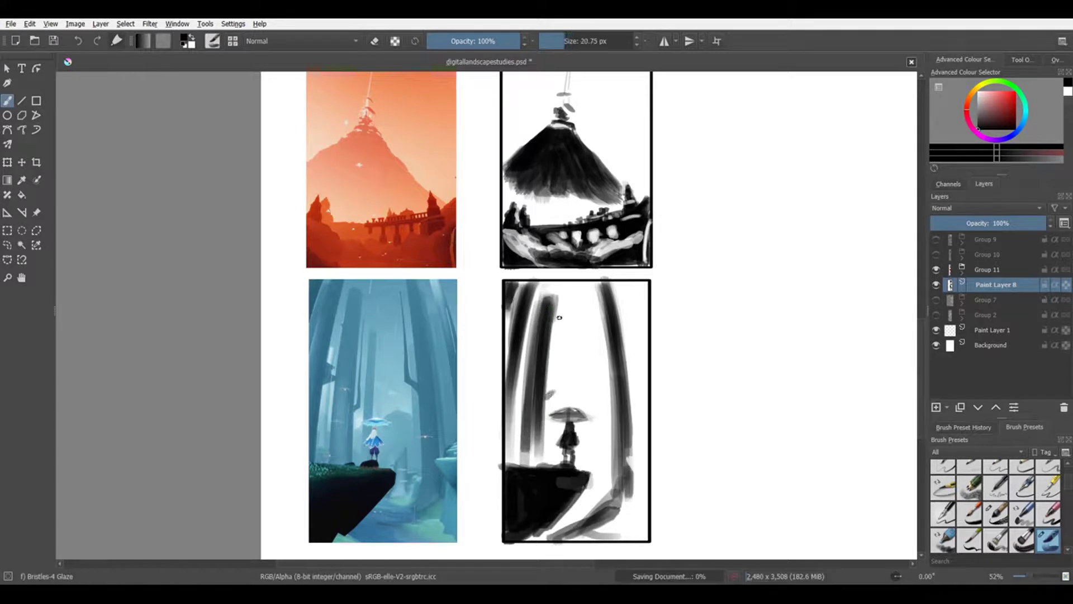
- Paint a thin grey trunk with a bent lower end beside the left trunks with a brush of about 20.75 px
{"action": "left_click_drag", "start_coordinate": [559, 317], "coordinate": [545, 459]}
{"action": "scroll", "coordinate": [545, 460], "scroll_direction": "down", "scroll_amount": 6}
{"action": "scroll", "coordinate": [572, 415], "scroll_direction": "up", "scroll_amount": 5}
{"action": "key", "text": "bracketright"}
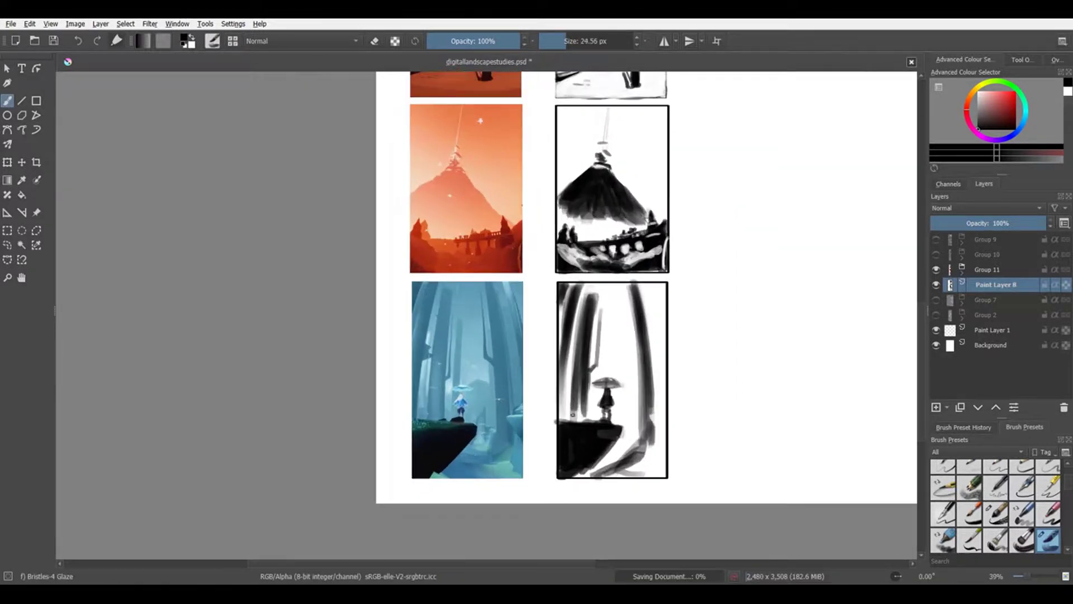
- Darken the left trunks with a brush of about 24.56 px, and add thin trunks beside the right trunk and along the right edge
{"action": "left_click_drag", "start_coordinate": [572, 415], "coordinate": [575, 338]}
{"action": "left_click_drag", "start_coordinate": [584, 295], "coordinate": [586, 411]}
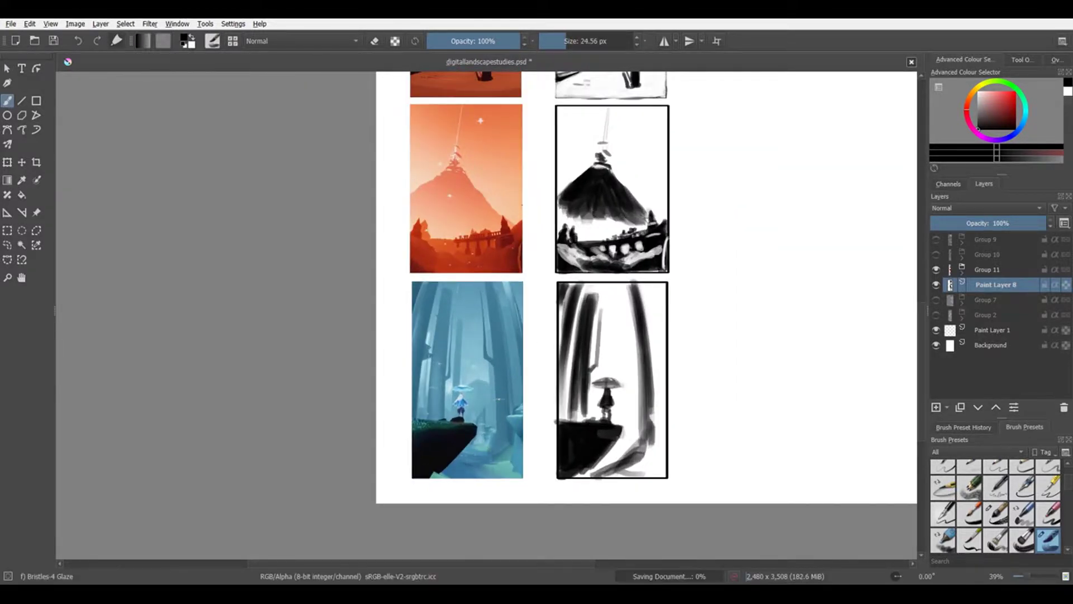
{"action": "key", "text": "bracketright"}
{"action": "key", "text": "bracketright"}
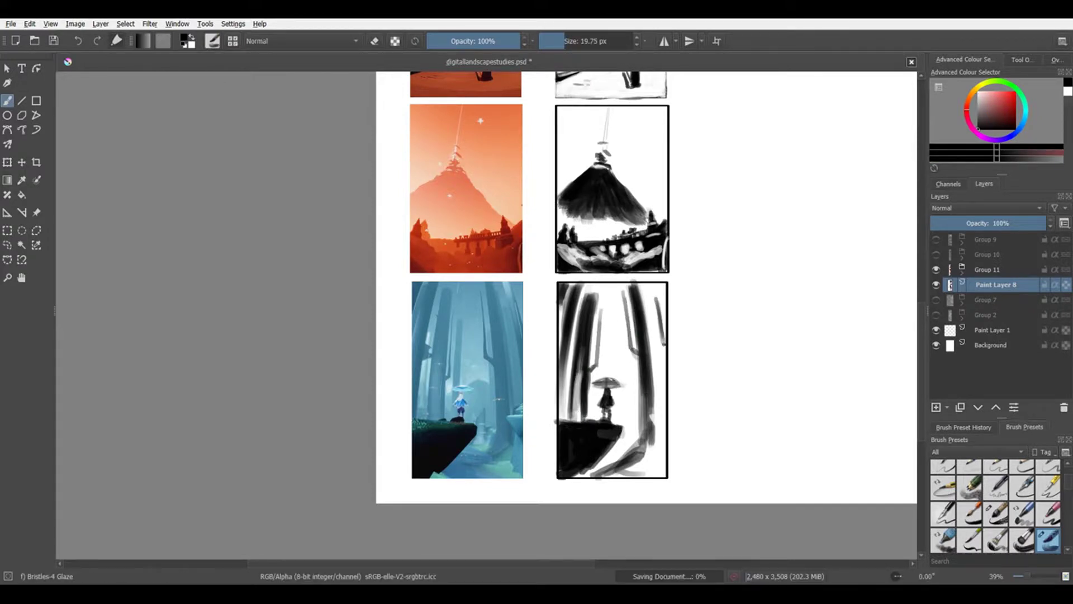
- Paint small pale flecks across the left and right trunks in white with a brush of about 19.75 px
{"action": "scroll", "coordinate": [700, 386], "scroll_direction": "up", "scroll_amount": 1}
{"action": "left_click", "coordinate": [597, 416], "text": "ctrl"}
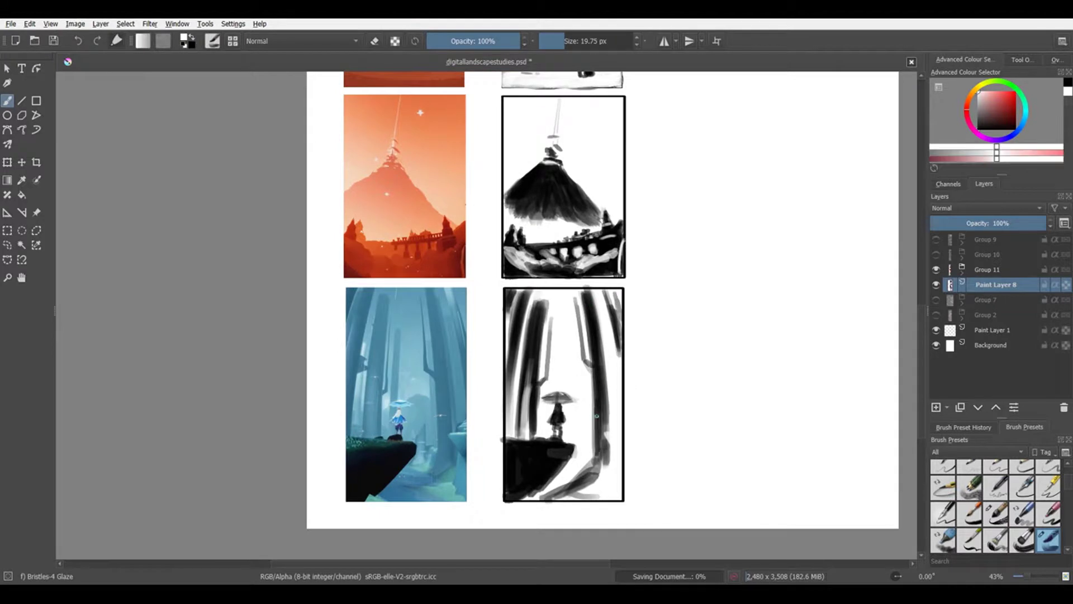
{"action": "key", "text": "bracketright"}
{"action": "key", "text": "bracketright"}
{"action": "key", "text": "bracketright"}
{"action": "key", "text": "x"}
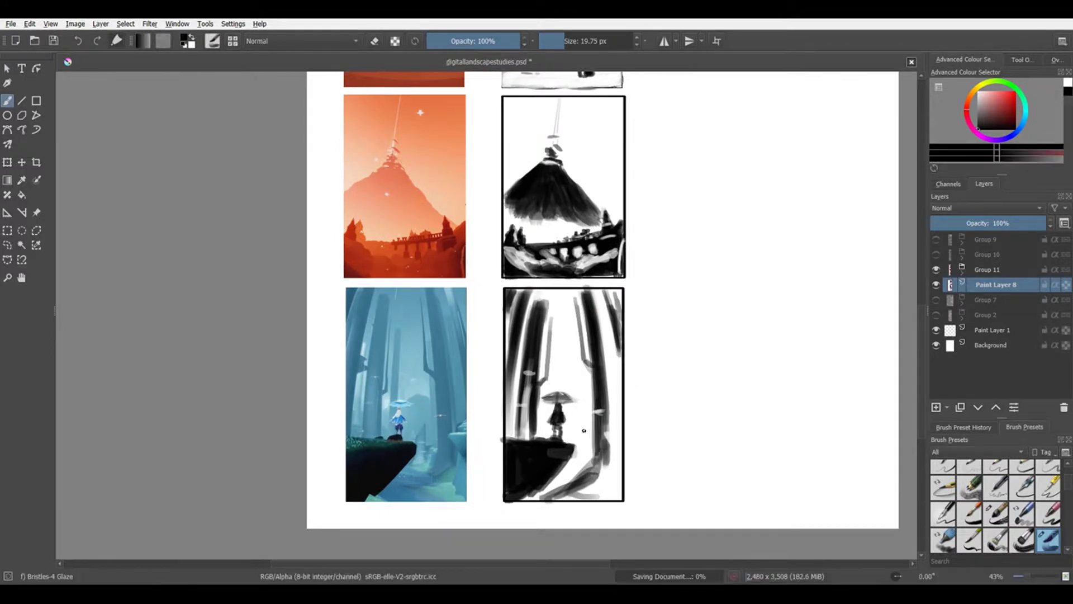
- Paint dark rocks below the cliff and around the right trunk's base with a brush of about 39.20 px
{"action": "key", "text": "bracketright"}
{"action": "key", "text": "bracketright"}
{"action": "key", "text": "bracketright"}
{"action": "key", "text": "bracketright"}
{"action": "key", "text": "bracketright"}
{"action": "key", "text": "bracketright"}
{"action": "scroll", "coordinate": [637, 431], "scroll_direction": "down", "scroll_amount": 4}
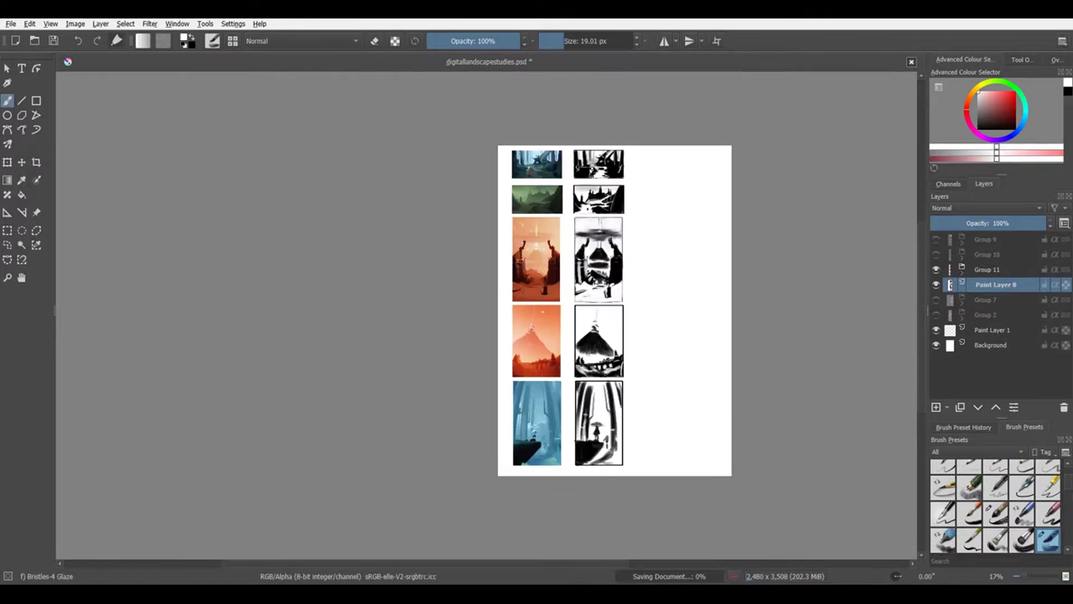
{"action": "scroll", "coordinate": [637, 430], "scroll_direction": "up", "scroll_amount": 3}
{"action": "key", "text": "bracketleft"}
{"action": "key", "text": "bracketleft"}
{"action": "key", "text": "bracketleft"}
{"action": "key", "text": "bracketleft"}
{"action": "key", "text": "bracketleft"}
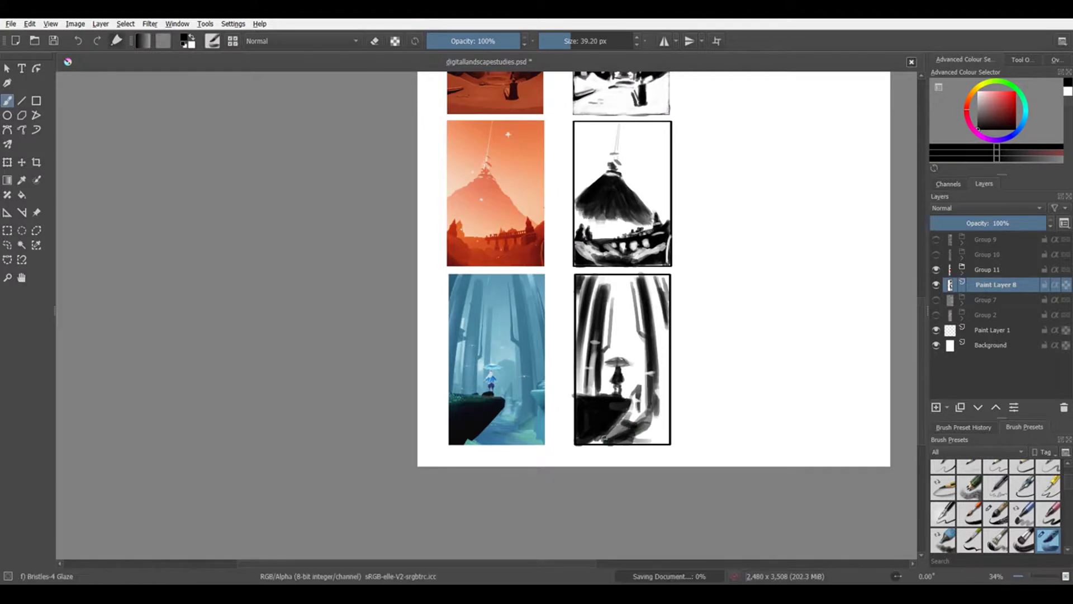
{"action": "left_click_drag", "start_coordinate": [631, 417], "coordinate": [533, 451]}
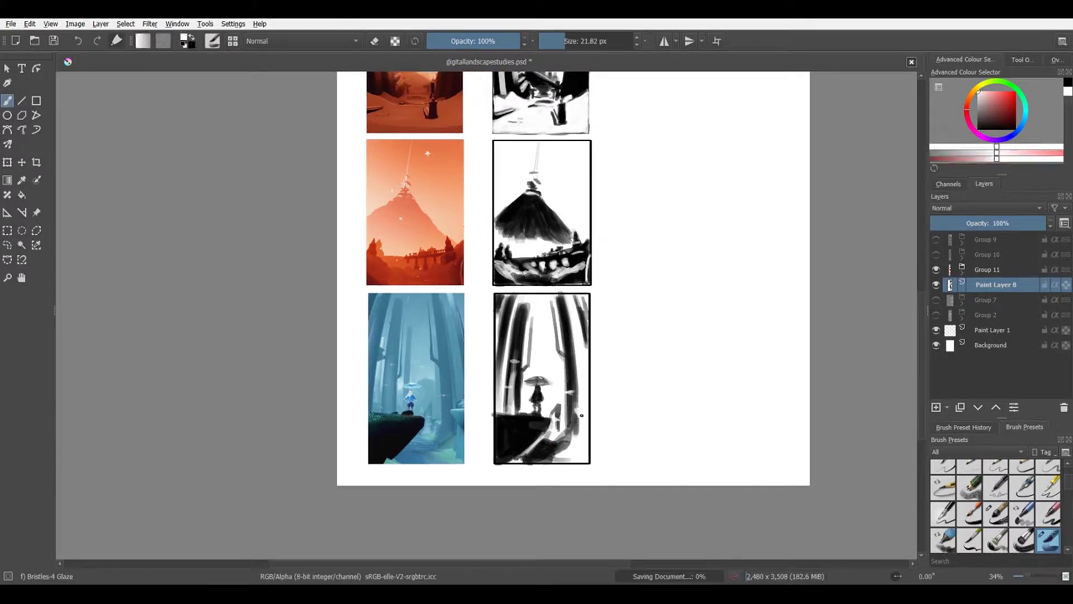
- Paint a thin distant trunk above the umbrella and a dark rock at the lower right edge with a brush of about 31.88 px
{"action": "key", "text": "bracketright"}
{"action": "key", "text": "bracketright"}
{"action": "key", "text": "bracketright"}
{"action": "scroll", "coordinate": [585, 432], "scroll_direction": "down", "scroll_amount": 3}
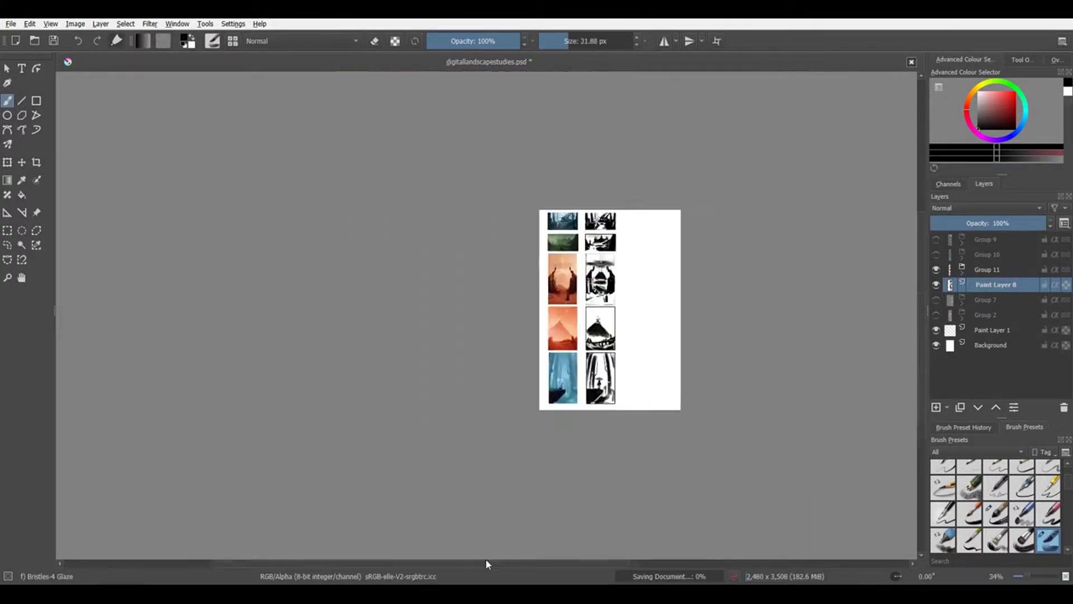
{"action": "scroll", "coordinate": [615, 386], "scroll_direction": "up", "scroll_amount": 4}
{"action": "scroll", "coordinate": [619, 379], "scroll_direction": "down", "scroll_amount": 3}
{"action": "scroll", "coordinate": [642, 263], "scroll_direction": "up", "scroll_amount": 2}
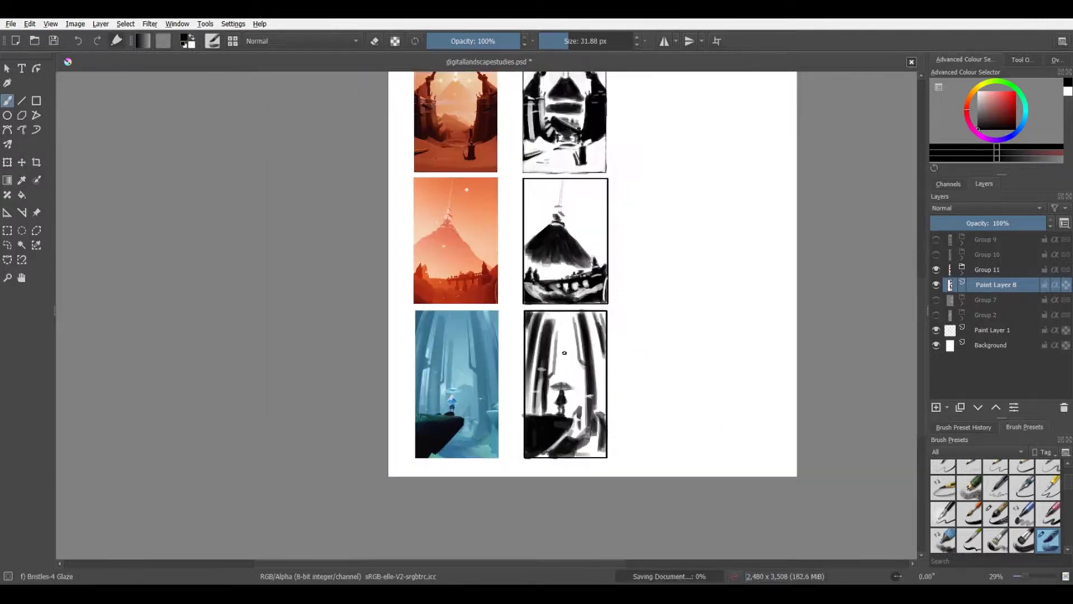
{"action": "scroll", "coordinate": [573, 379], "scroll_direction": "up", "scroll_amount": 2}
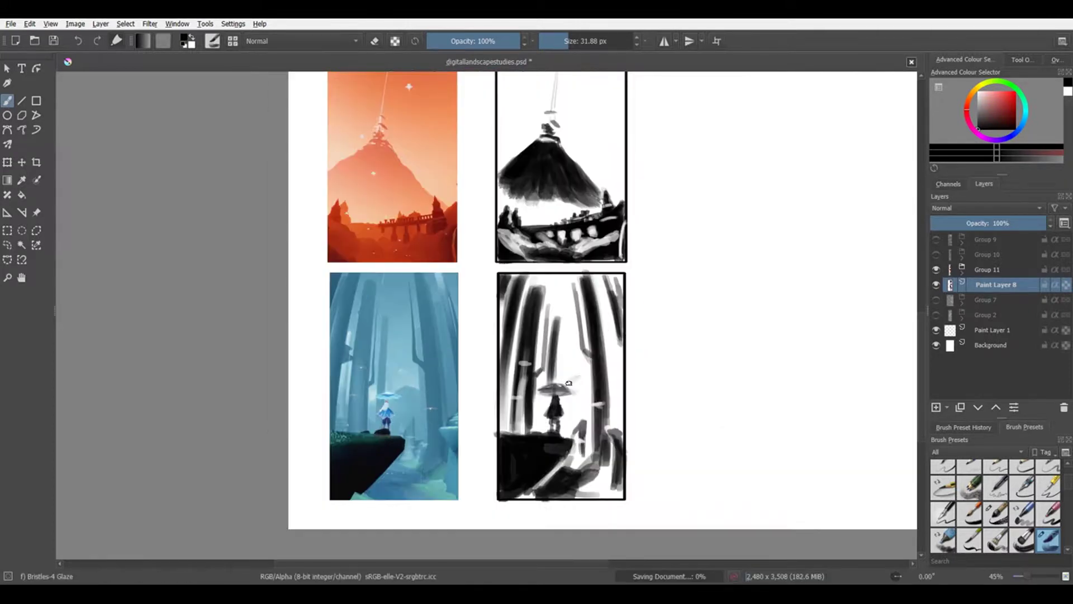
- Block in a dark rounded mass behind the umbrella figure with a brush of up to about 41.40 px
{"action": "left_click_drag", "start_coordinate": [581, 382], "coordinate": [594, 386]}
{"action": "key", "text": "bracketleft"}
{"action": "key", "text": "bracketleft"}
{"action": "key", "text": "bracketright"}
{"action": "key", "text": "bracketright"}
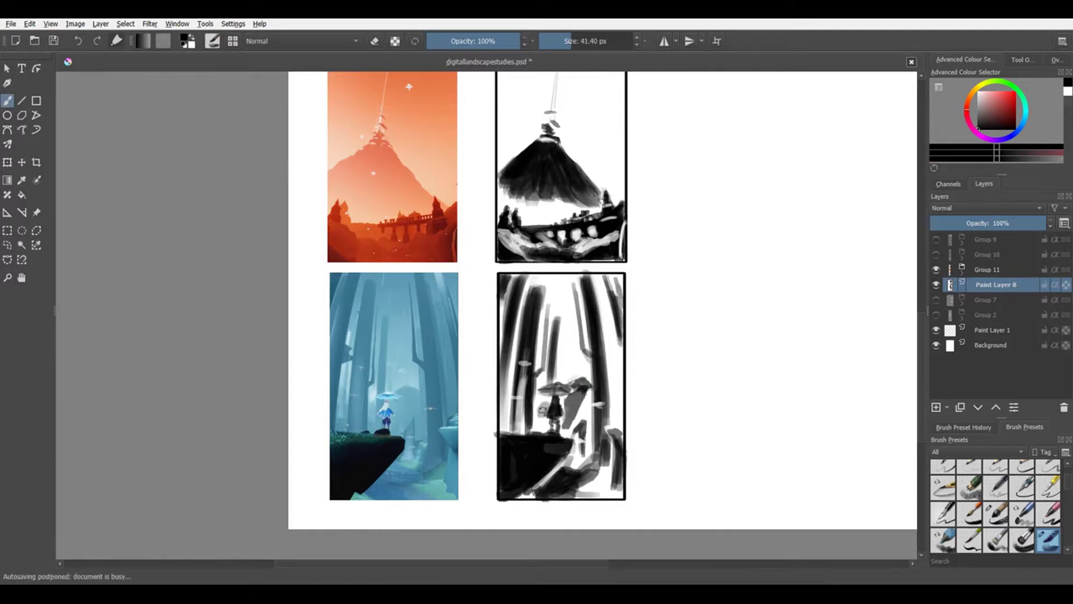
{"action": "left_click_drag", "start_coordinate": [579, 398], "coordinate": [565, 430]}
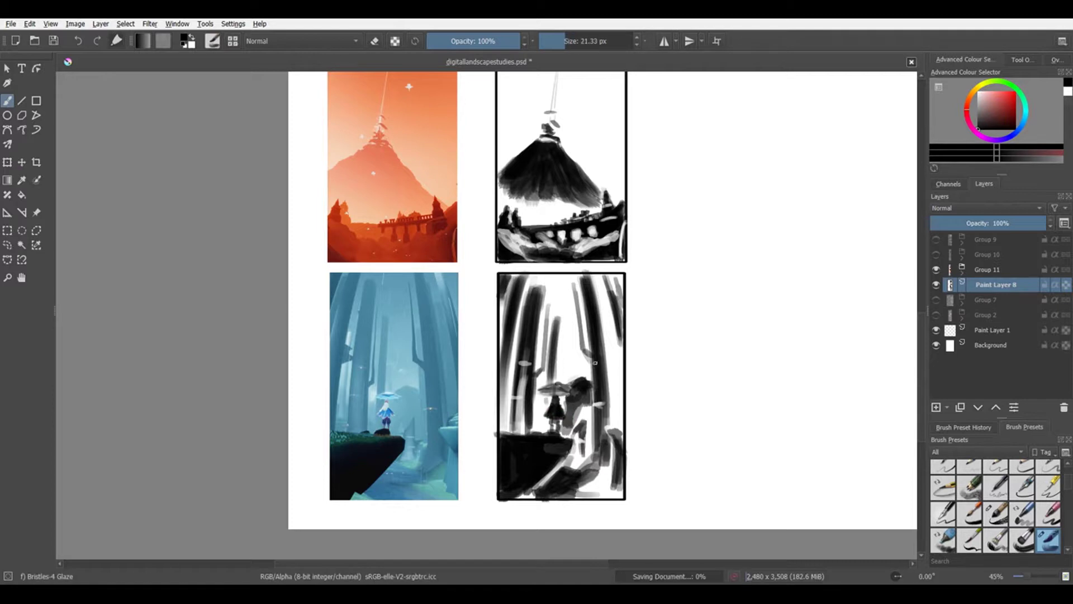
- Paint the figure's white hair with a brush of about 11.82 px
{"action": "key", "text": "x"}
{"action": "left_click", "coordinate": [555, 400]}
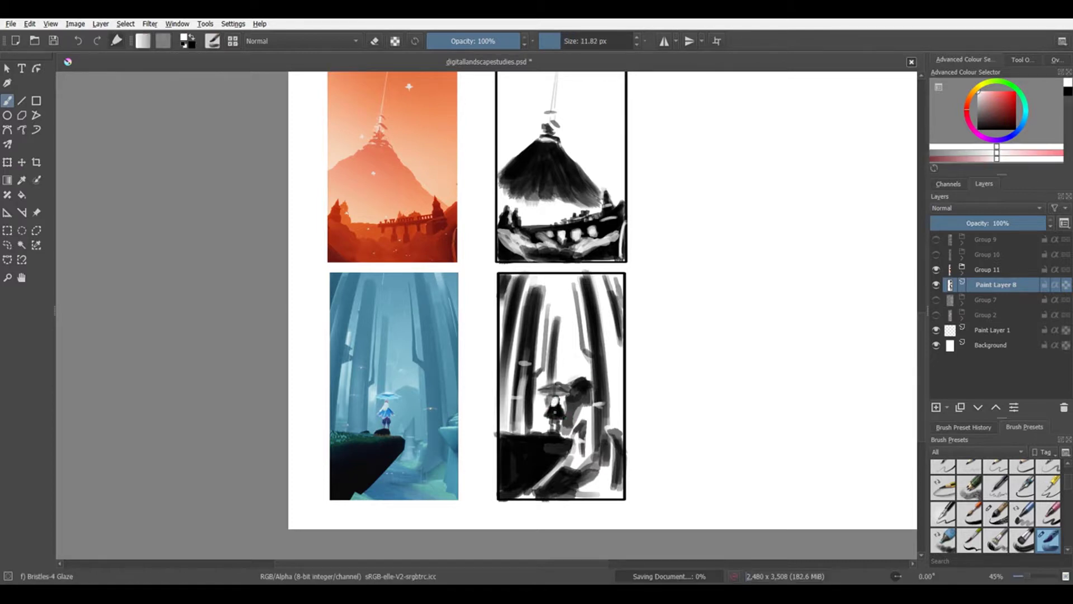
{"action": "key", "text": "["}
{"action": "key", "text": "x"}
{"action": "key", "text": "]"}
- Paint a white plane along the top of the cliff with a brush of about 30.82 px
{"action": "key", "text": "minus"}
{"action": "key", "text": "minus"}
{"action": "key", "text": "minus"}
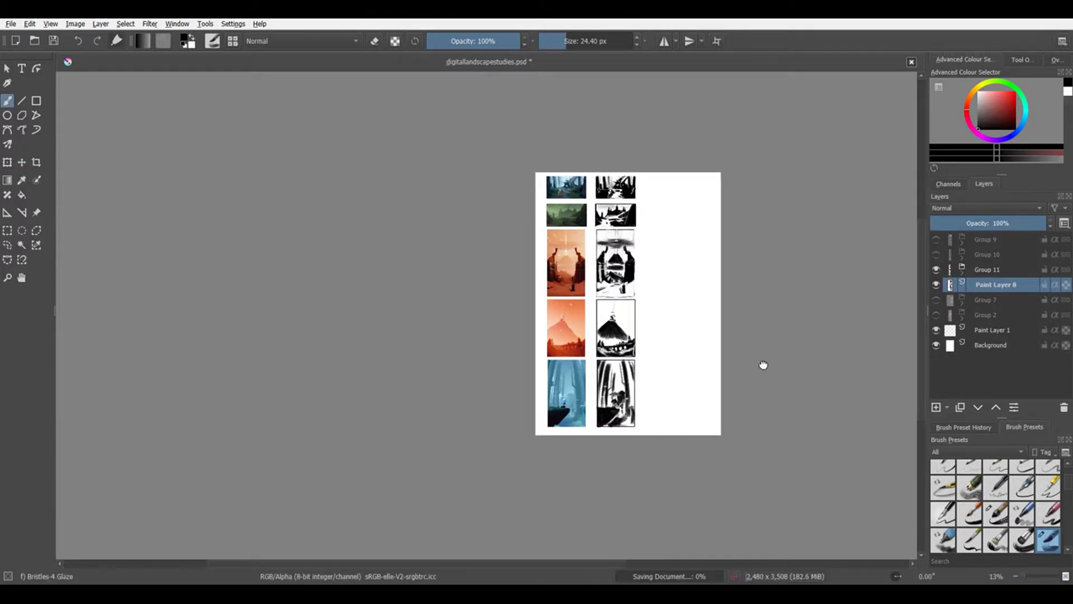
{"action": "scroll", "coordinate": [762, 366], "scroll_direction": "up", "scroll_amount": 4}
{"action": "left_click_drag", "start_coordinate": [694, 391], "coordinate": [720, 370]}
{"action": "key", "text": "bracketright"}
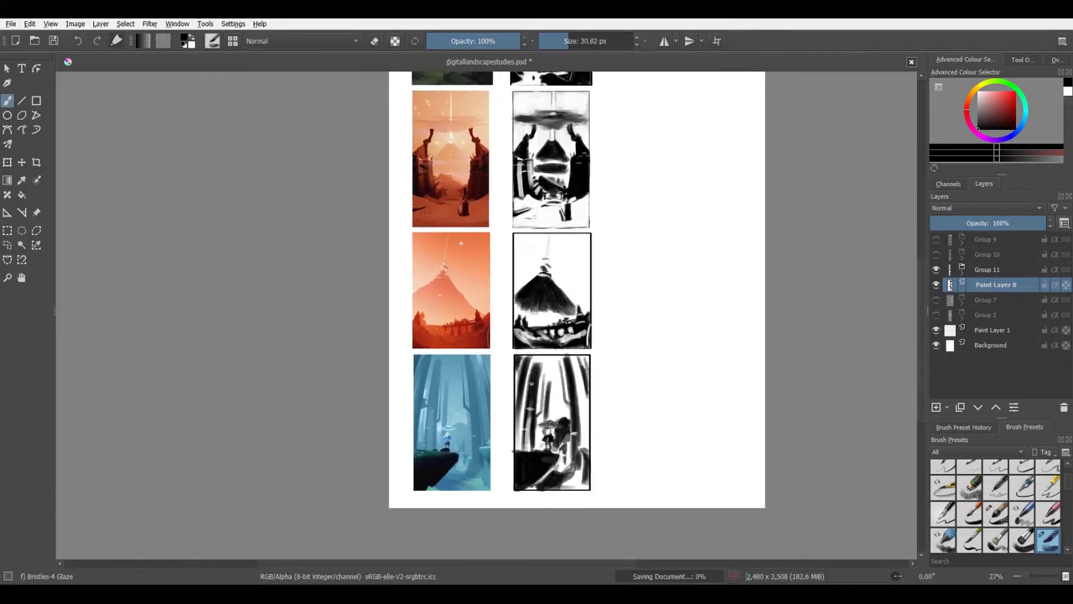
{"action": "scroll", "coordinate": [516, 538], "scroll_direction": "up", "scroll_amount": 2}
{"action": "key", "text": "x"}
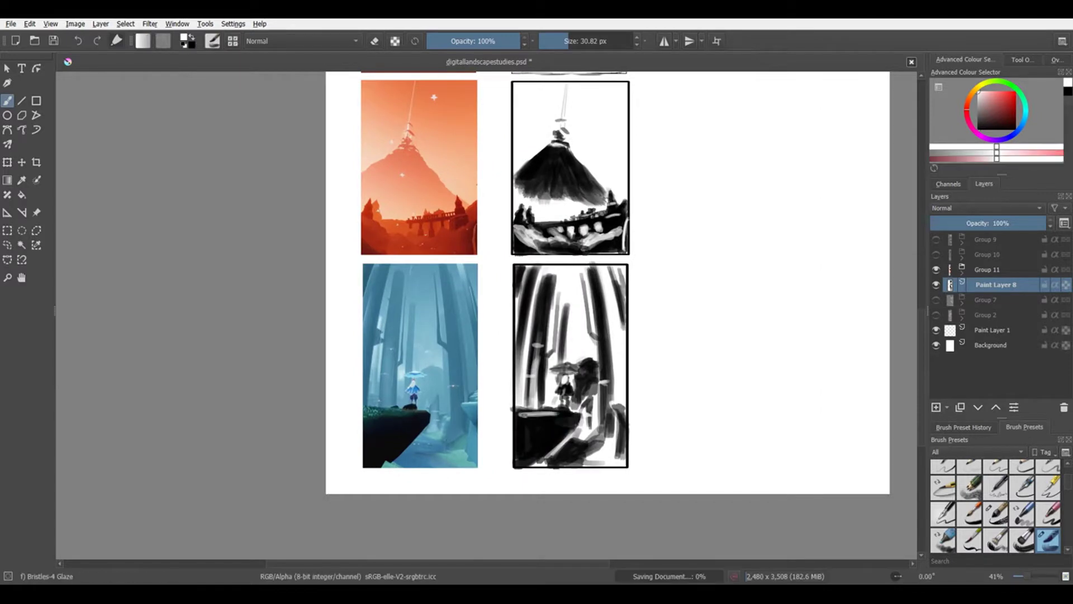
{"action": "scroll", "coordinate": [564, 452], "scroll_direction": "down", "scroll_amount": 1}
{"action": "scroll", "coordinate": [564, 451], "scroll_direction": "up", "scroll_amount": 3}
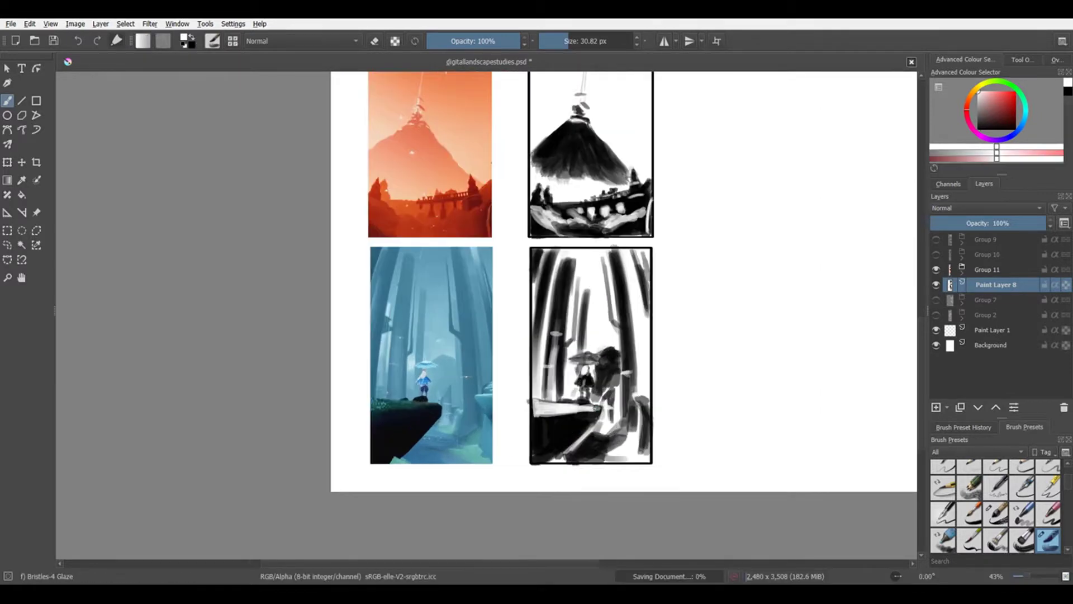
{"action": "scroll", "coordinate": [564, 451], "scroll_direction": "down", "scroll_amount": 1}
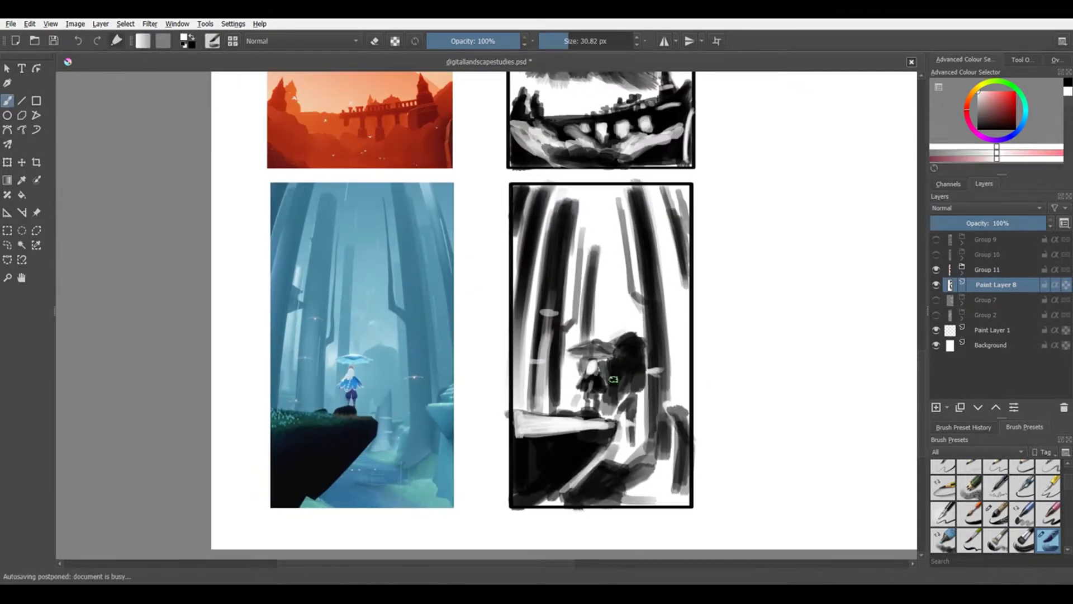
- Shade soft grey strokes along the right side of the right trunk with a brush of about 27.74 px
{"action": "key", "text": "bracketleft"}
{"action": "key", "text": "bracketleft"}
{"action": "key", "text": "bracketleft"}
{"action": "key", "text": "bracketleft"}
{"action": "key", "text": "bracketleft"}
{"action": "key", "text": "bracketleft"}
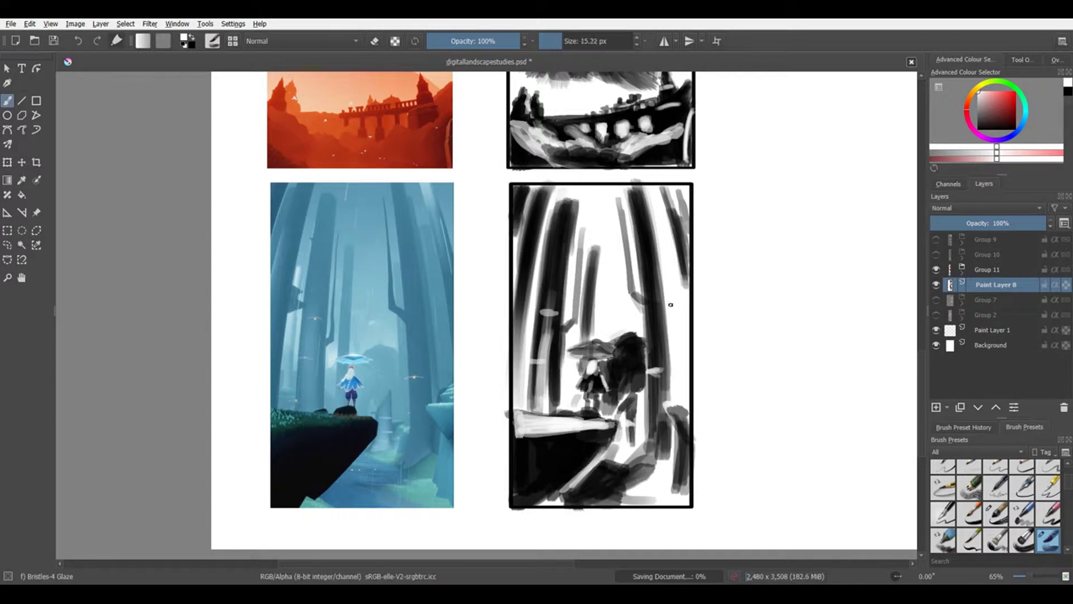
{"action": "key", "text": "x"}
{"action": "key", "text": "bracketright"}
{"action": "key", "text": "bracketright"}
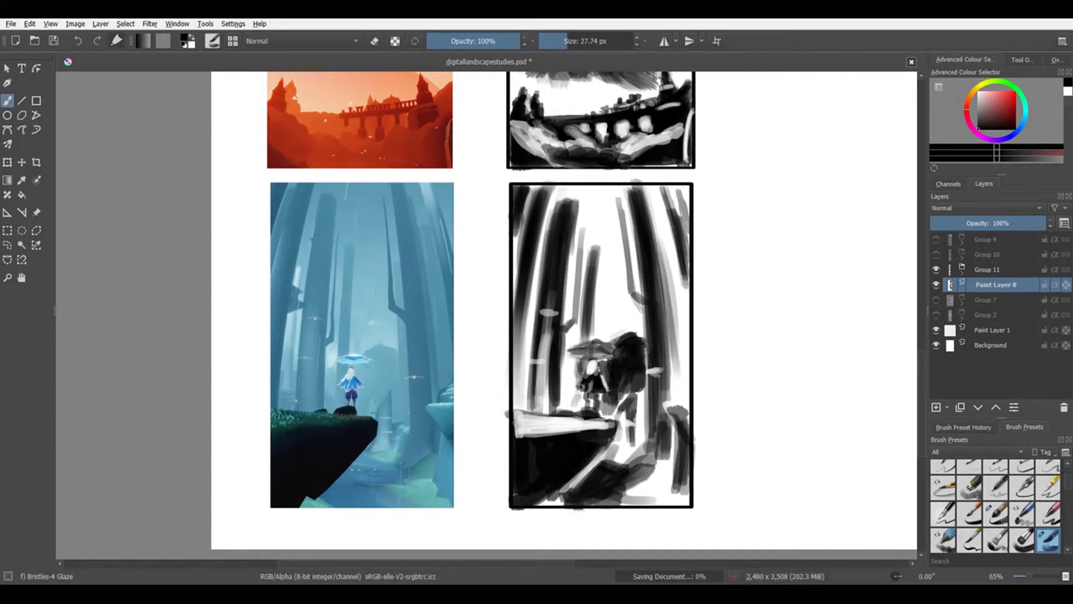
- Highlight the top of the umbrella in white with a brush of about 9.23 px
{"action": "key", "text": "x"}
{"action": "key", "text": "bracketleft"}
{"action": "key", "text": "bracketleft"}
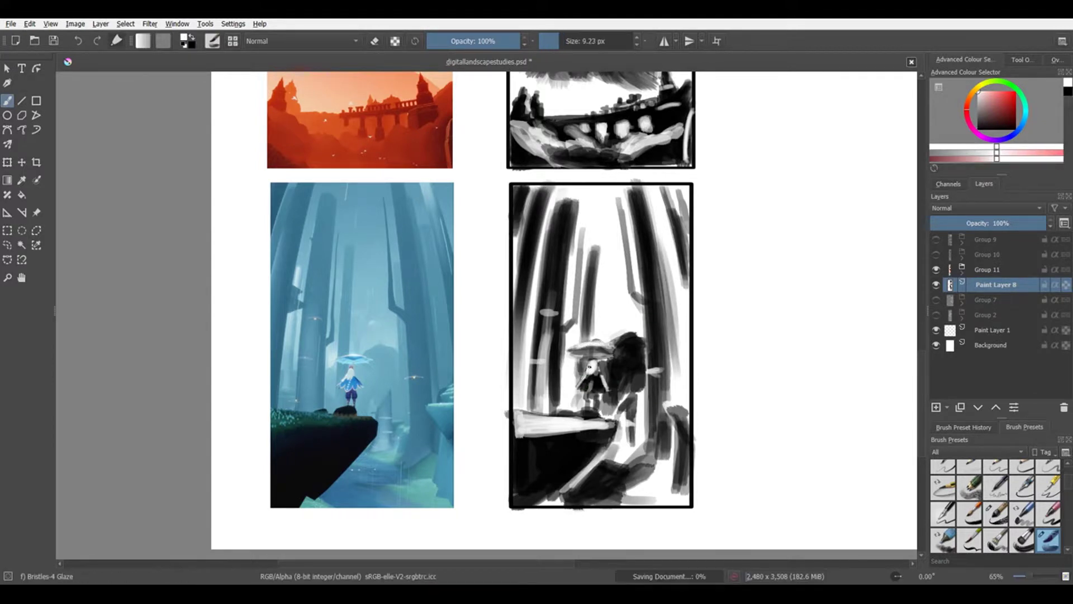
- Touch up the dark shapes beside the figure with a brush of about 25.21 px reduced to 17.78 px
{"action": "key", "text": "x"}
{"action": "key", "text": "minus"}
{"action": "key", "text": "bracketright"}
{"action": "key", "text": "bracketright"}
{"action": "key", "text": "bracketright"}
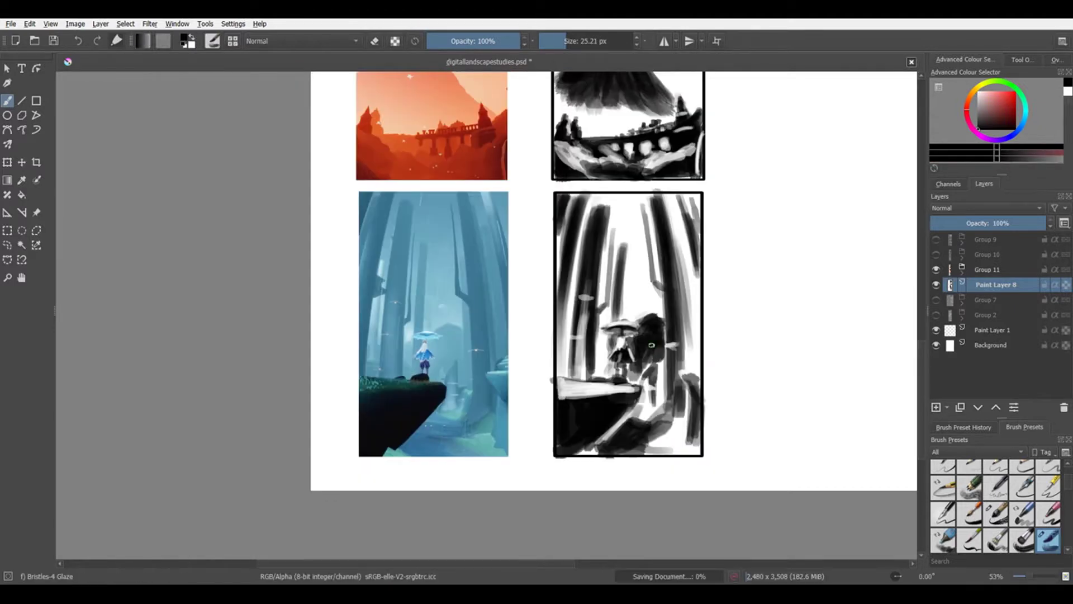
{"action": "key", "text": "x"}
{"action": "scroll", "coordinate": [615, 280], "scroll_direction": "down", "scroll_amount": 3}
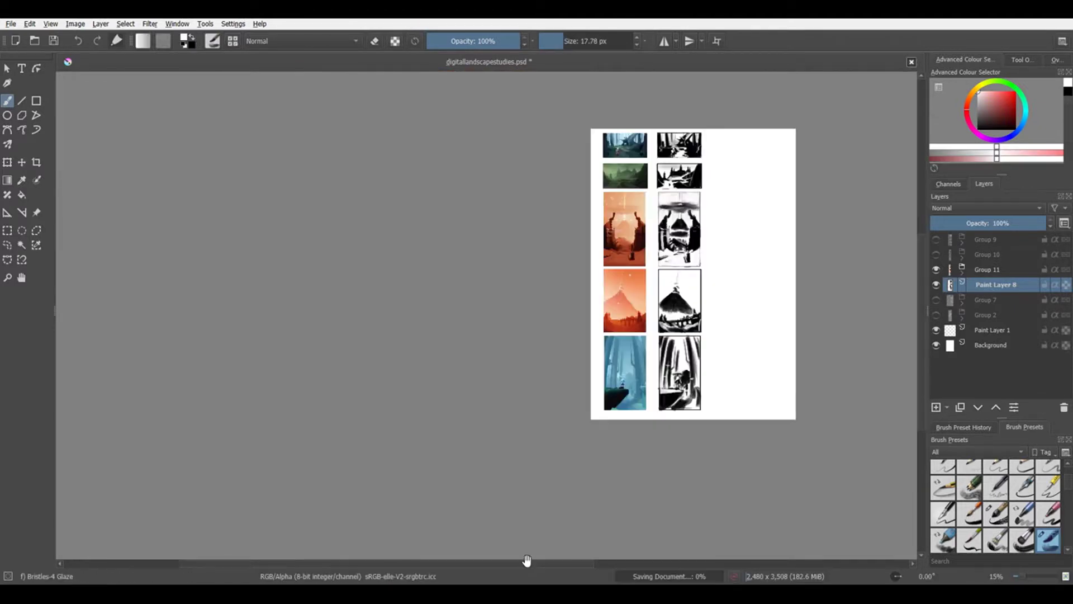
{"action": "scroll", "coordinate": [638, 279], "scroll_direction": "up", "scroll_amount": 2}
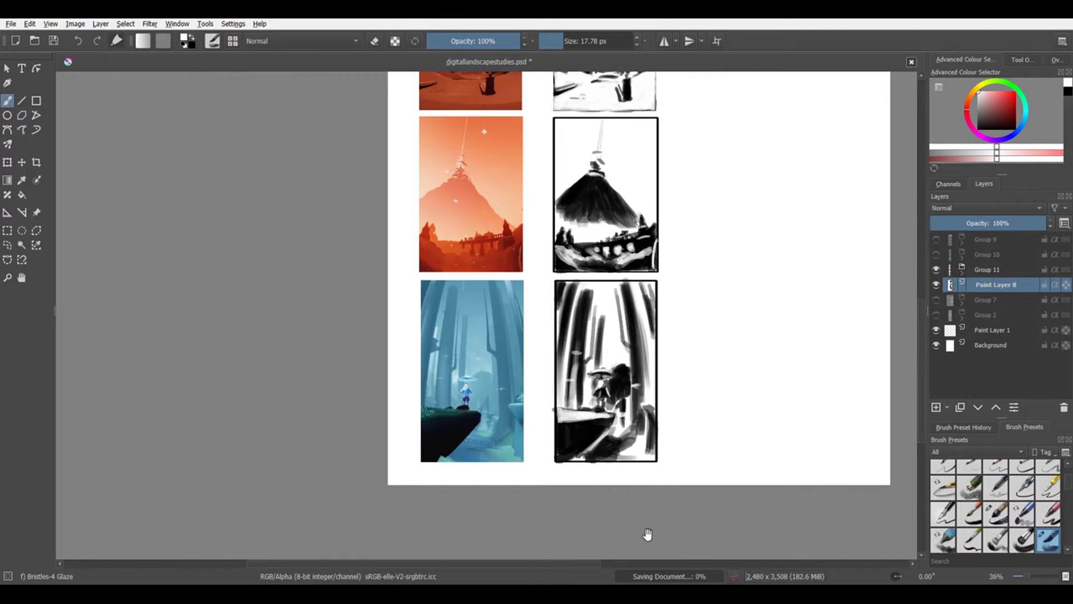
- Paint the mass behind the figure white, leaving a dark top outline, with a brush of about 22.98 px
{"action": "scroll", "coordinate": [644, 405], "scroll_direction": "up", "scroll_amount": 2}
{"action": "key", "text": "x"}
{"action": "key", "text": "x"}
{"action": "key", "text": "bracketright"}
{"action": "key", "text": "bracketright"}
{"action": "key", "text": "bracketright"}
{"action": "mouse_move", "coordinate": [601, 408]}
{"action": "left_mouse_down"}
{"action": "mouse_move", "coordinate": [592, 371]}
{"action": "mouse_move", "coordinate": [601, 360]}
{"action": "mouse_move", "coordinate": [615, 369]}
{"action": "left_mouse_up"}
{"action": "key", "text": "x"}
{"action": "key", "text": "bracketright"}
{"action": "key", "text": "bracketright"}
{"action": "key", "text": "bracketright"}
{"action": "key", "text": "x"}
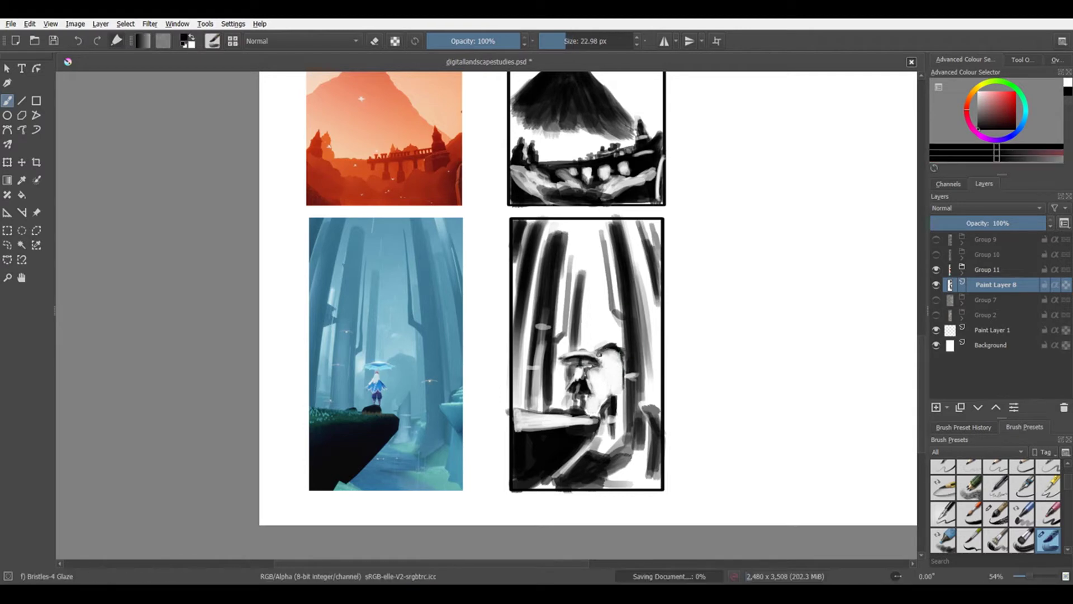
- Refine the small dark structure beside the cliff's tip with white breaks, using a brush of about 9.92 px
{"action": "key", "text": "x"}
{"action": "key", "text": "x"}
{"action": "key", "text": "bracketleft"}
{"action": "key", "text": "bracketleft"}
{"action": "key", "text": "bracketleft"}
{"action": "key", "text": "x"}
{"action": "key", "text": "bracketleft"}
{"action": "key", "text": "bracketleft"}
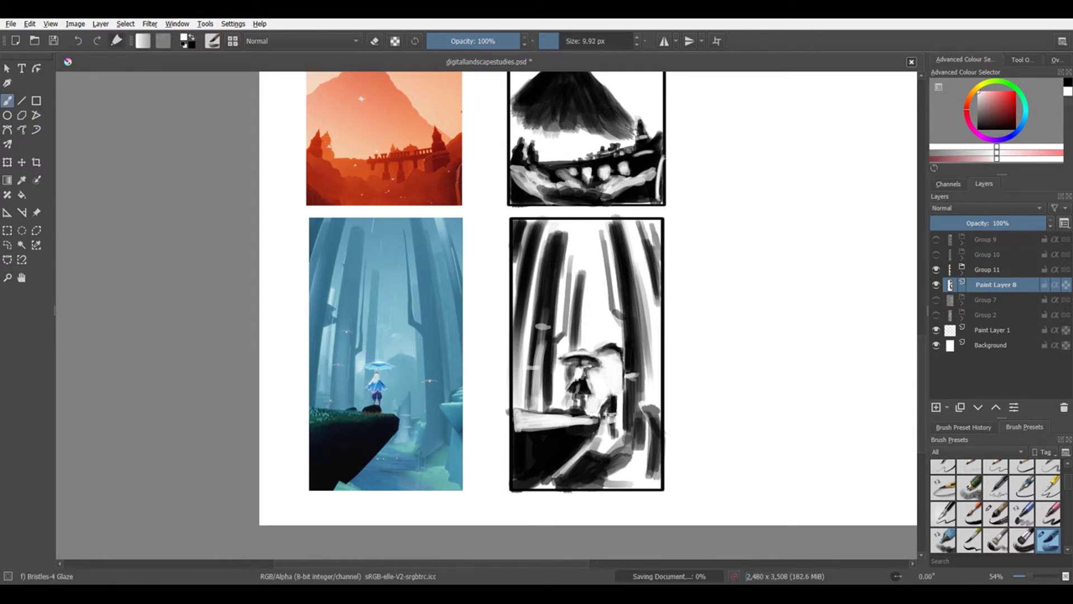
- Detail the figure with white hair using a brush of about 6.32 px and a dark coat using about 6.91 px
{"action": "key", "text": "x"}
{"action": "key", "text": "bracketleft"}
{"action": "key", "text": "bracketleft"}
{"action": "key", "text": "x"}
{"action": "key", "text": "bracketleft"}
{"action": "key", "text": "bracketleft"}
{"action": "scroll", "coordinate": [613, 424], "scroll_direction": "down", "scroll_amount": 3}
{"action": "scroll", "coordinate": [634, 381], "scroll_direction": "up", "scroll_amount": 4}
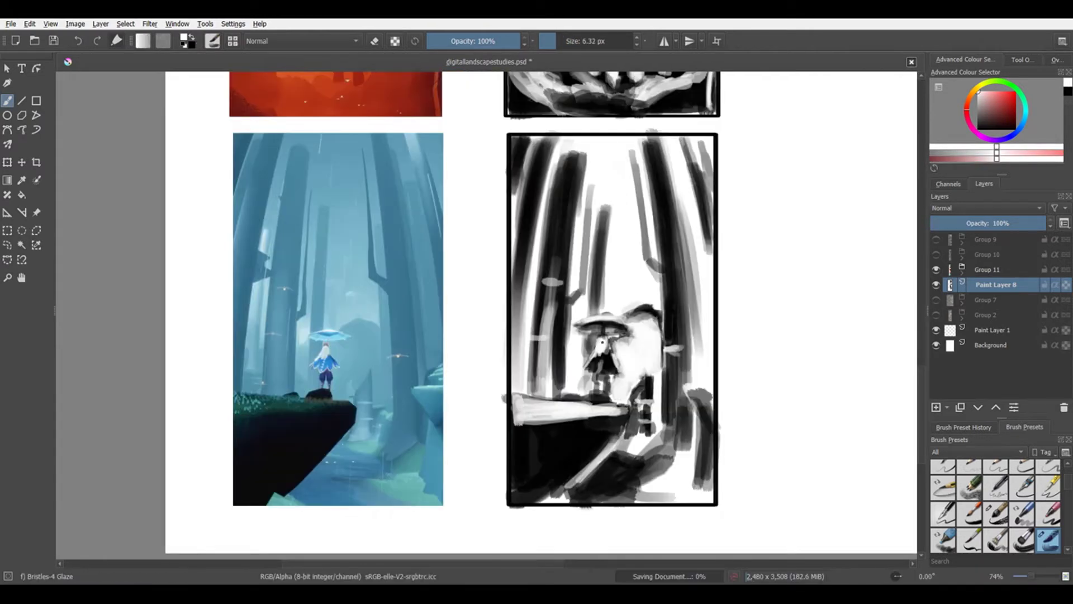
{"action": "key", "text": "x"}
{"action": "key", "text": "bracketright"}
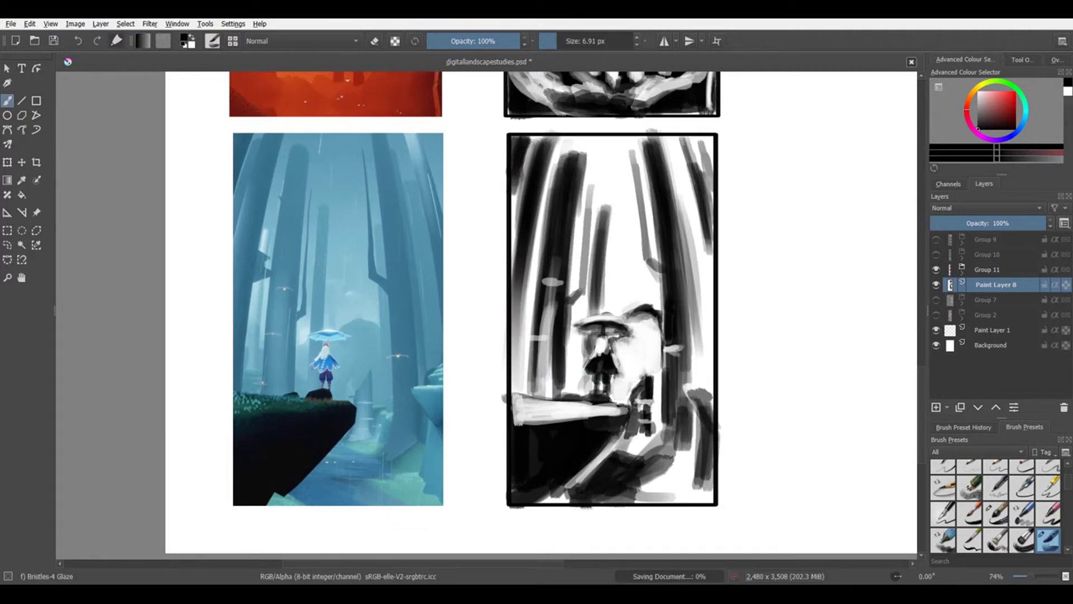
- Sharpen the figure's coat and arms in black, and clean around them in white with a brush of about 8.15 px
{"action": "scroll", "coordinate": [632, 411], "scroll_direction": "down", "scroll_amount": 2}
{"action": "scroll", "coordinate": [632, 410], "scroll_direction": "up", "scroll_amount": 2}
{"action": "left_click", "coordinate": [632, 411], "text": "ctrl"}
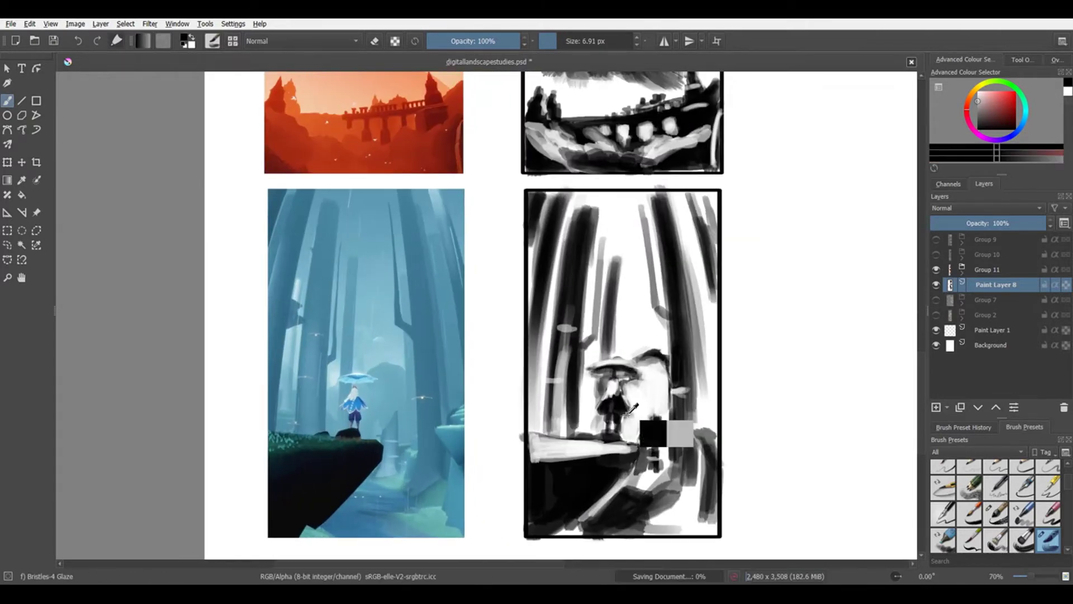
{"action": "key", "text": "bracketright"}
{"action": "key", "text": "bracketright"}
{"action": "key", "text": "bracketright"}
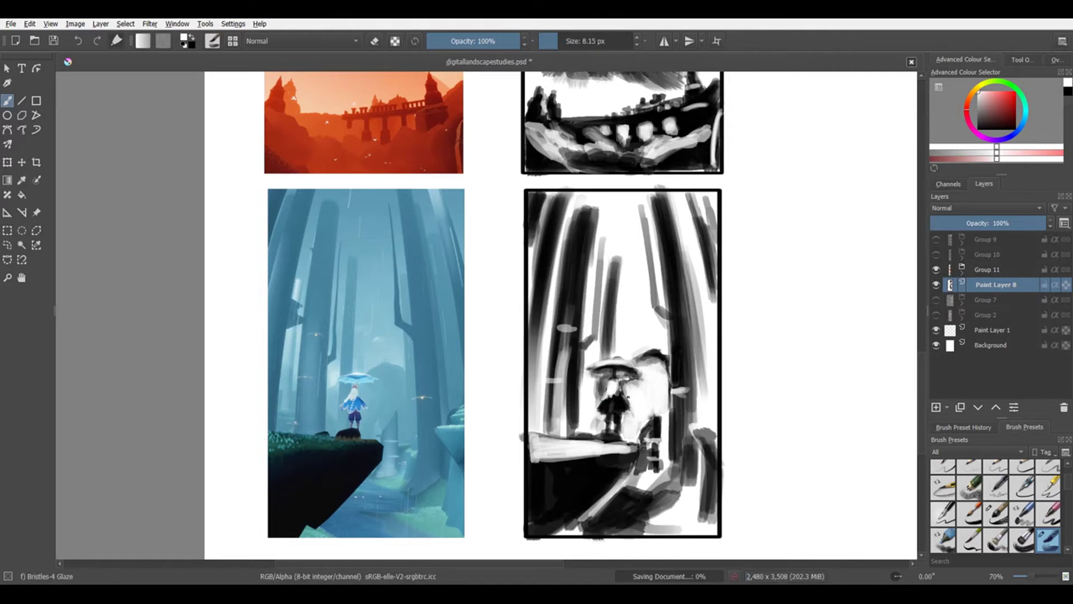
- Darken the figure's legs and the rock under its feet with a brush enlarged to about 20.97 px
{"action": "key", "text": "x"}
{"action": "scroll", "coordinate": [679, 398], "scroll_direction": "up", "scroll_amount": 1}
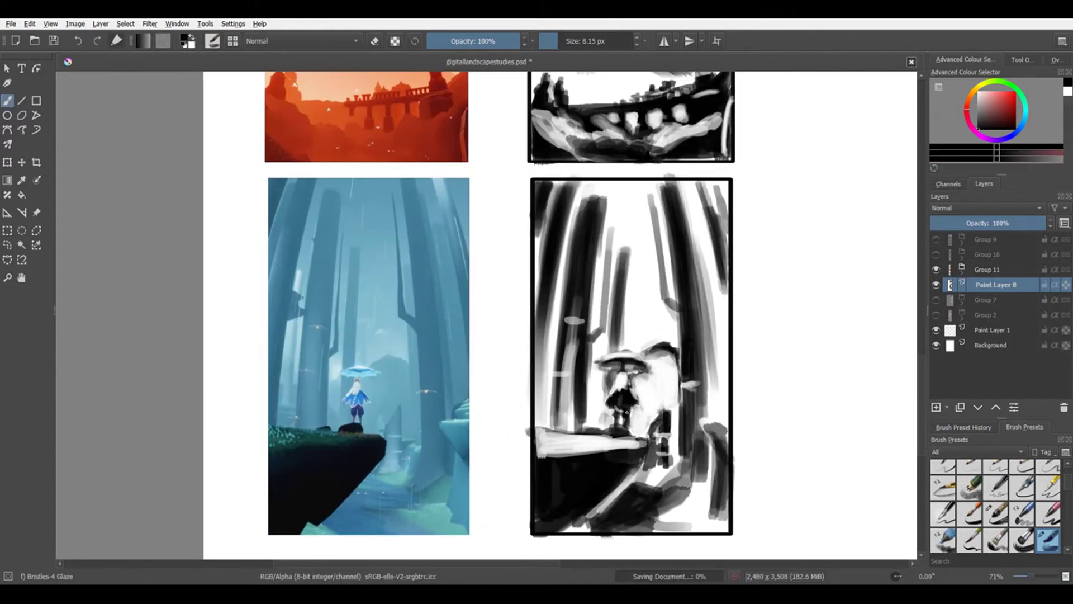
{"action": "key", "text": "x"}
{"action": "key", "text": "bracketright"}
{"action": "key", "text": "bracketright"}
{"action": "key", "text": "bracketright"}
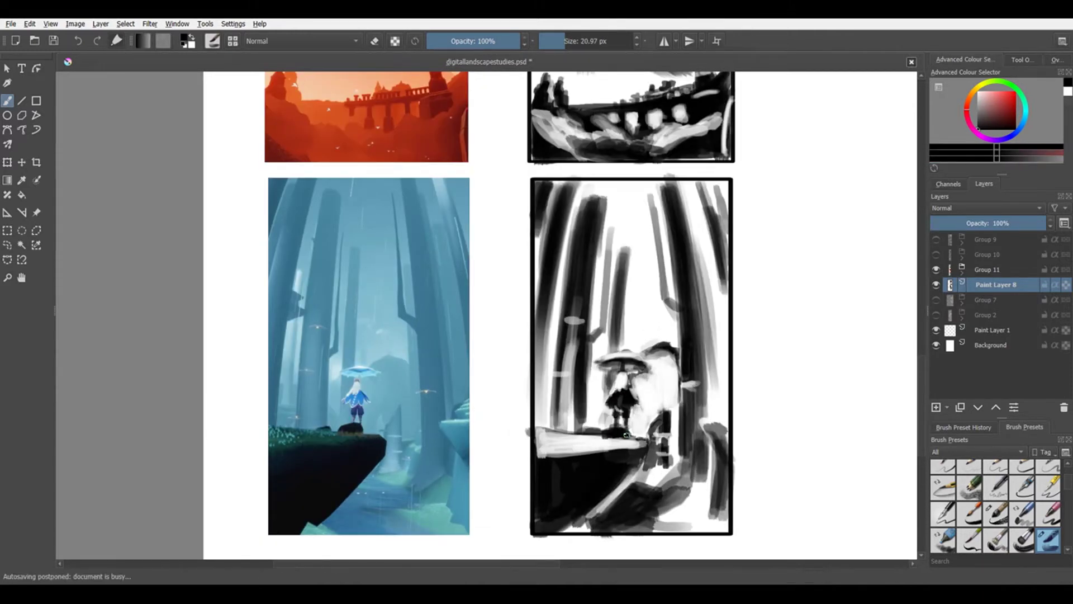
- Darken the base of the large right-hand trunk and the ground beneath it, using a brush of about 37.71 px
{"action": "left_click_drag", "start_coordinate": [687, 447], "coordinate": [677, 444]}
{"action": "scroll", "coordinate": [676, 443], "scroll_direction": "down", "scroll_amount": 3}
{"action": "key", "text": "bracketright"}
{"action": "key", "text": "bracketright"}
{"action": "key", "text": "x"}
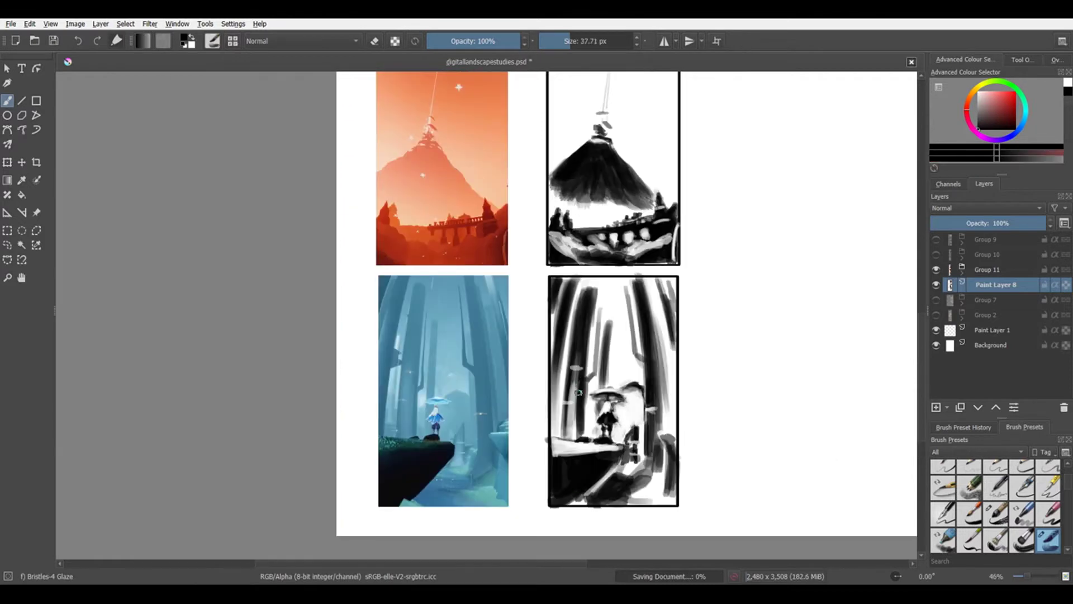
{"action": "key", "text": "x"}
{"action": "key", "text": "x"}
{"action": "key", "text": "x"}
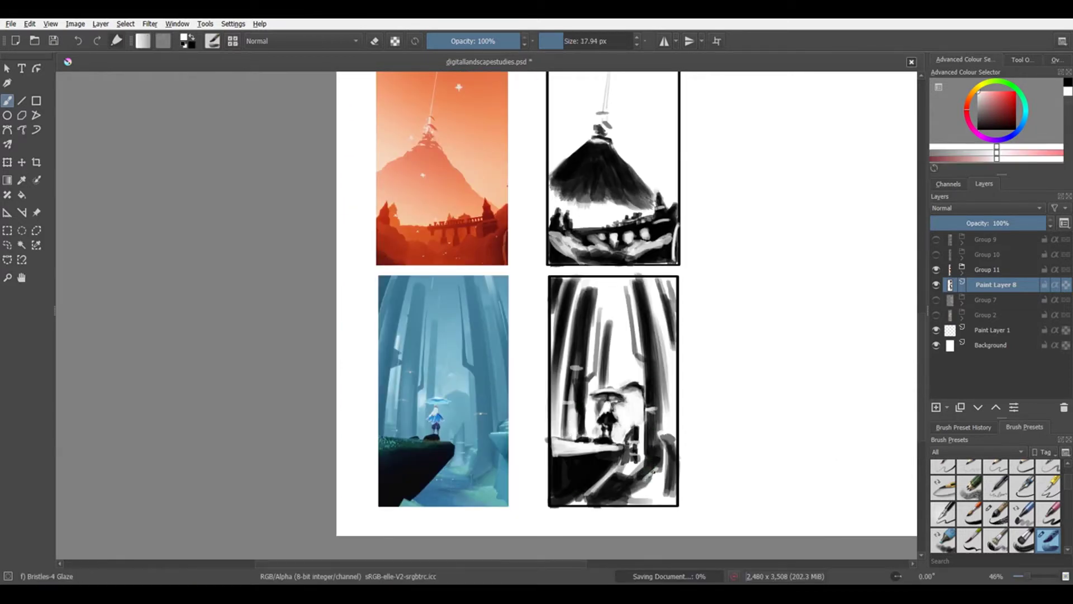
- Refine the lower right trunk and cliff edges in alternating white and black, with a brush reduced to about 15.99 px
{"action": "key", "text": "x"}
{"action": "key", "text": "x"}
{"action": "key", "text": "x"}
{"action": "key", "text": "x"}
{"action": "key", "text": "x"}
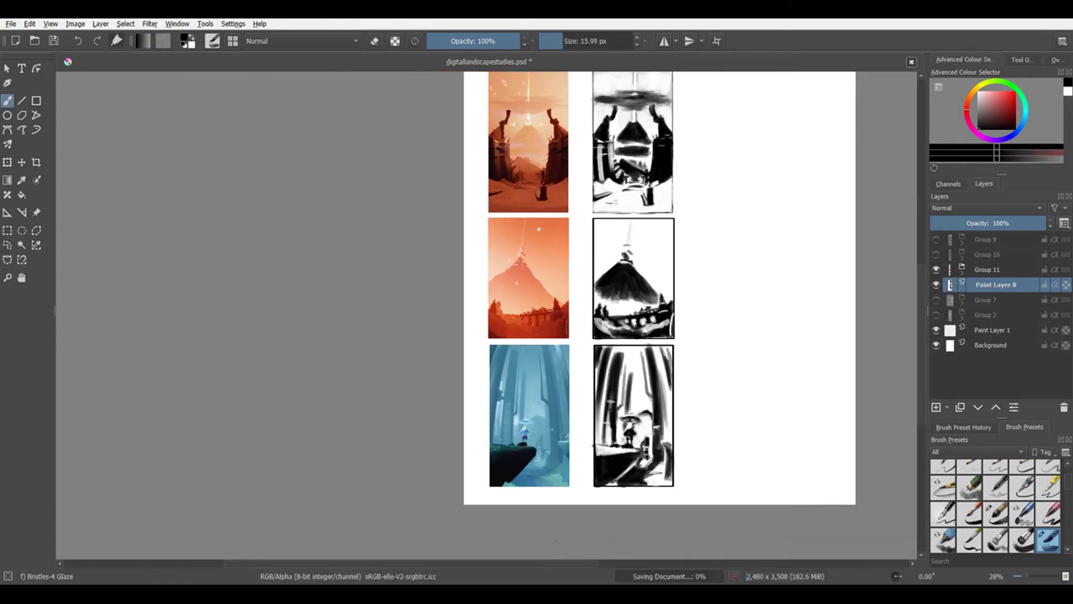
- Touch up the tall left-hand trunks in black and white, using brushes of about 22.51 px and 14.99 px
{"action": "key", "text": "minus"}
{"action": "key", "text": "plus"}
{"action": "key", "text": "plus"}
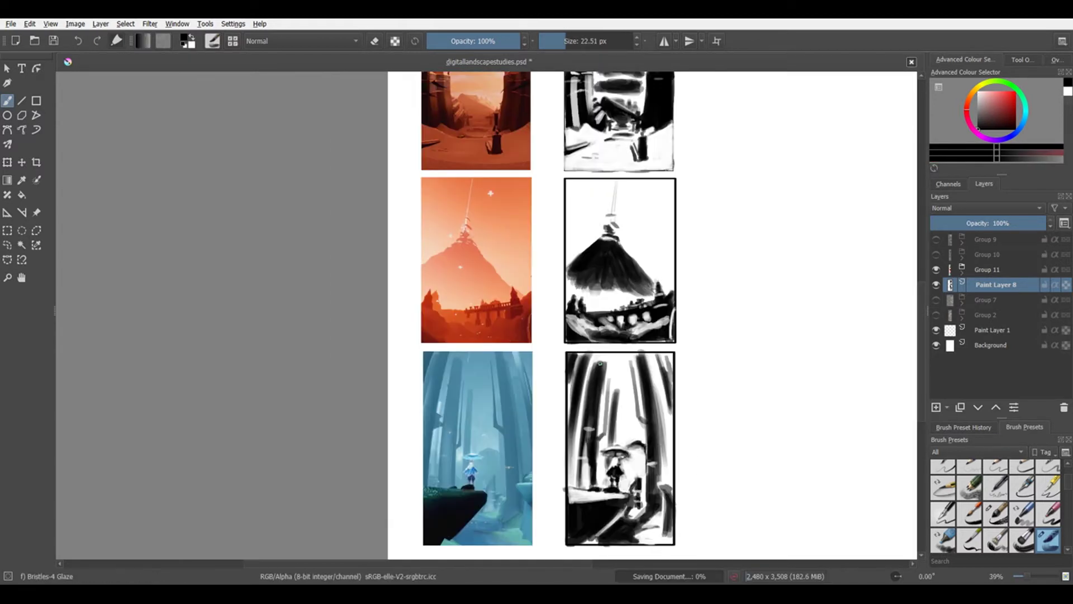
{"action": "key", "text": "bracketright"}
{"action": "key", "text": "x"}
{"action": "key", "text": "x"}
{"action": "key", "text": "x"}
{"action": "key", "text": "bracketleft"}
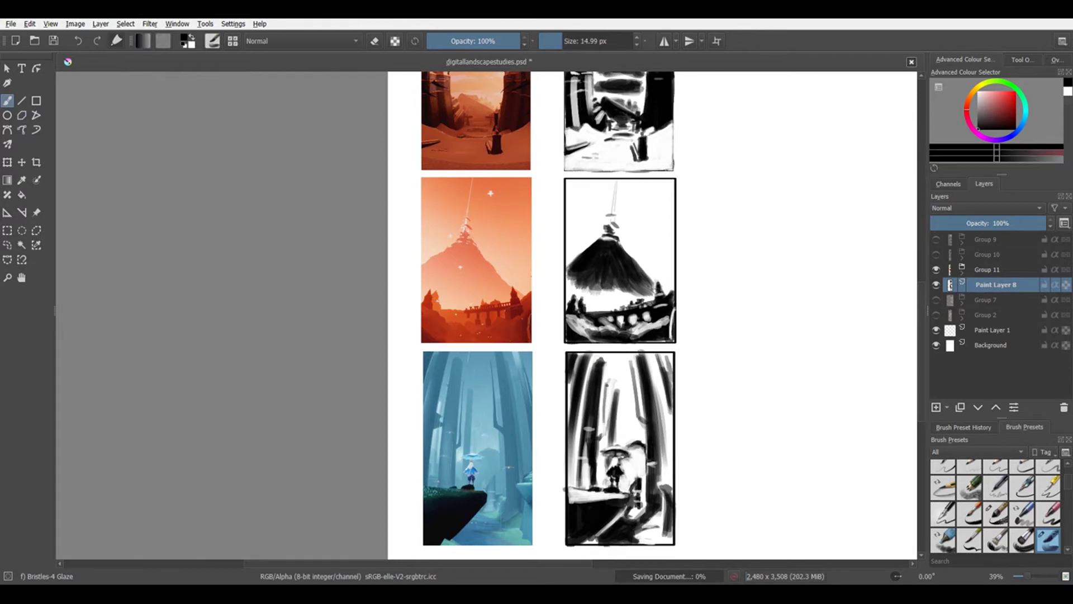
- Add a thin dark trunk beside the middle background tree and a small rock near the figure's feet, with a brush of about 19.26 px
{"action": "key", "text": "minus"}
{"action": "key", "text": "minus"}
{"action": "key", "text": "plus"}
{"action": "key", "text": "x"}
{"action": "key", "text": "plus"}
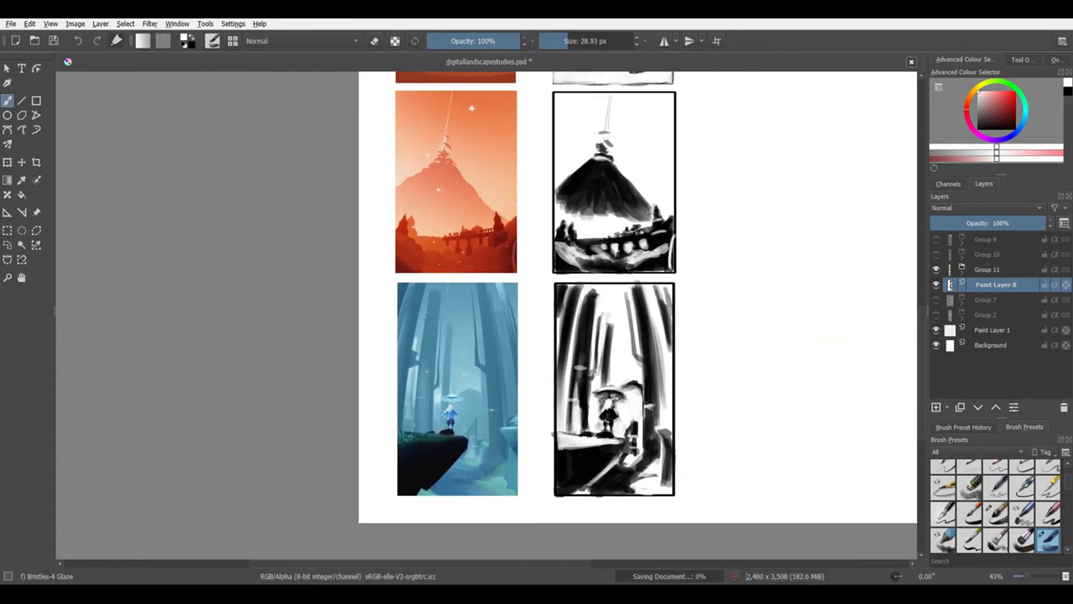
{"action": "key", "text": "plus"}
{"action": "key", "text": "plus"}
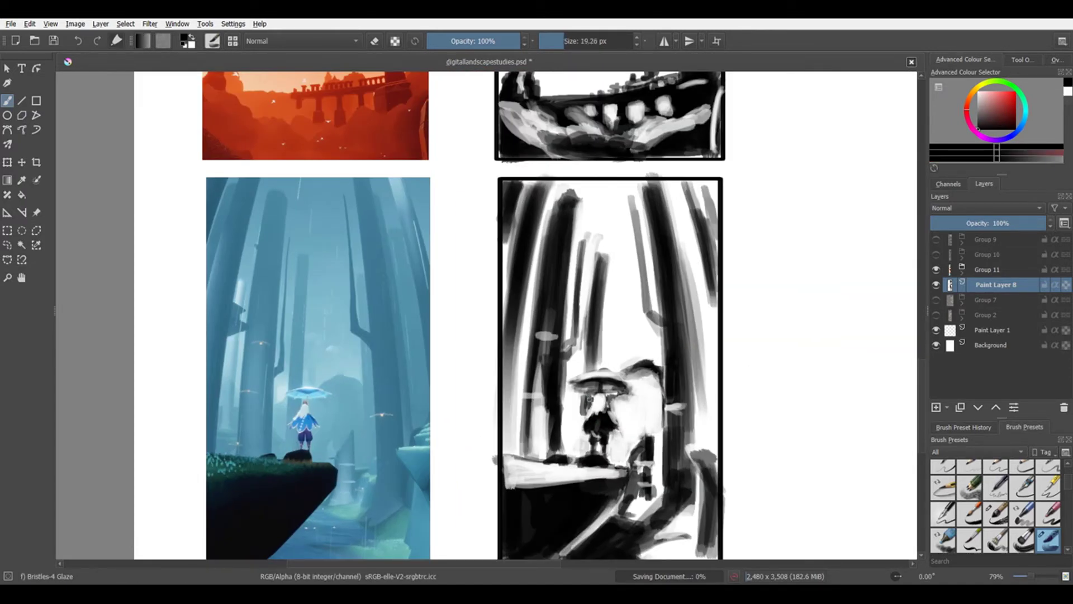
- Paint out the dark mound behind the figure in white, enlarging the brush from about 22.16 to 64.72 px
{"action": "key", "text": "bracketleft"}
{"action": "key", "text": "bracketleft"}
{"action": "key", "text": "minus"}
{"action": "key", "text": "plus"}
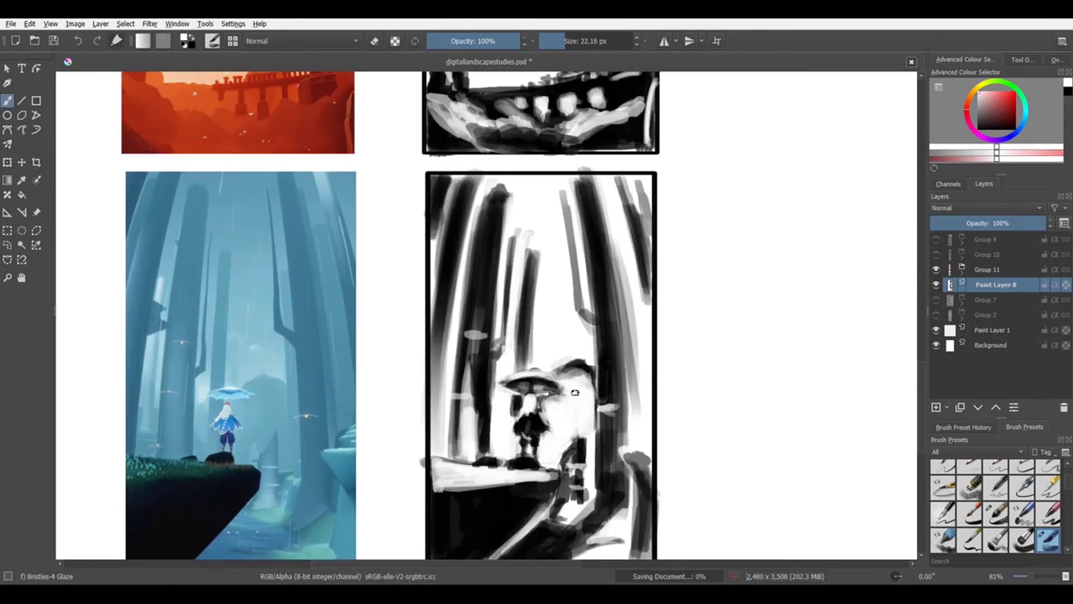
{"action": "key", "text": "bracketright"}
{"action": "key", "text": "bracketright"}
{"action": "key", "text": "bracketright"}
{"action": "key", "text": "minus"}
{"action": "key", "text": "plus"}
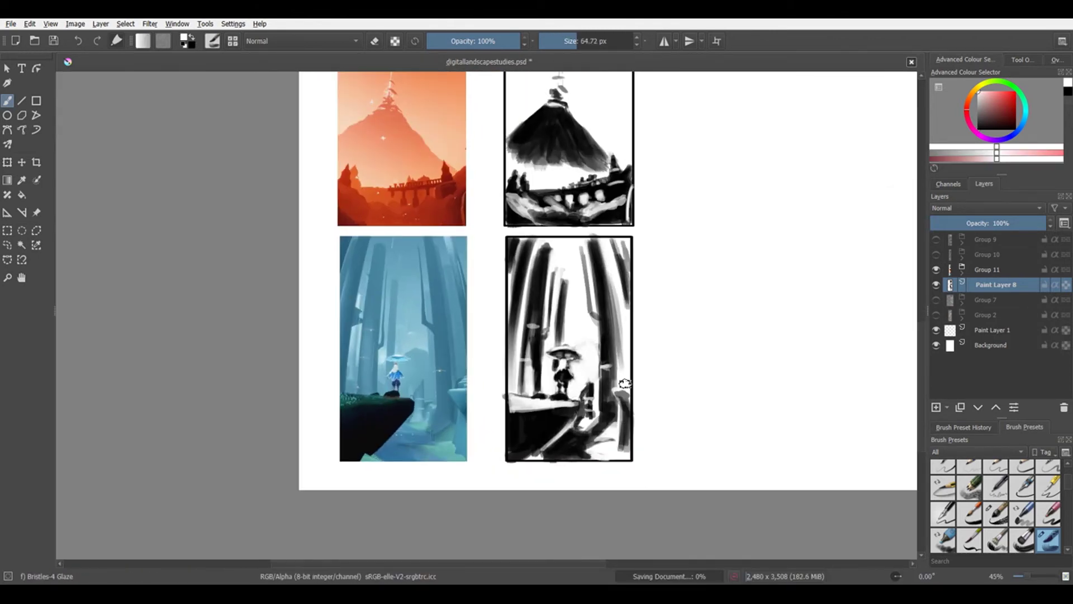
- Examine the whole page of value studies against their references, checking how the blue forest thumbnail reads at small size
{"action": "key", "text": "bracketleft"}
{"action": "key", "text": "bracketleft"}
{"action": "key", "text": "minus"}
{"action": "key", "text": "minus"}
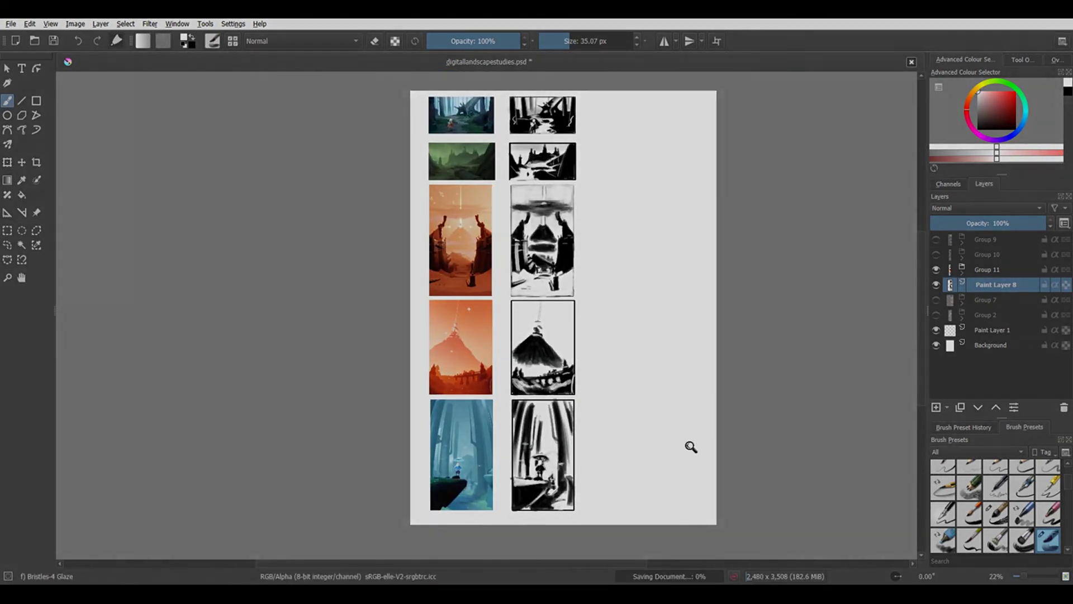
{"action": "key", "text": "plus"}
{"action": "key", "text": "plus"}
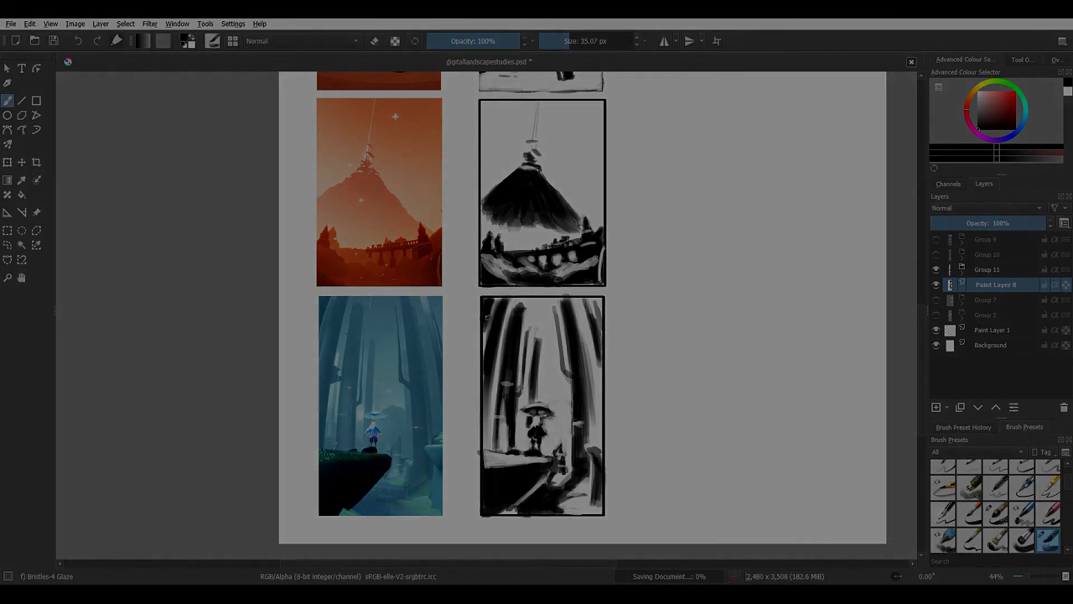
{"action": "key", "text": "bracketleft"}
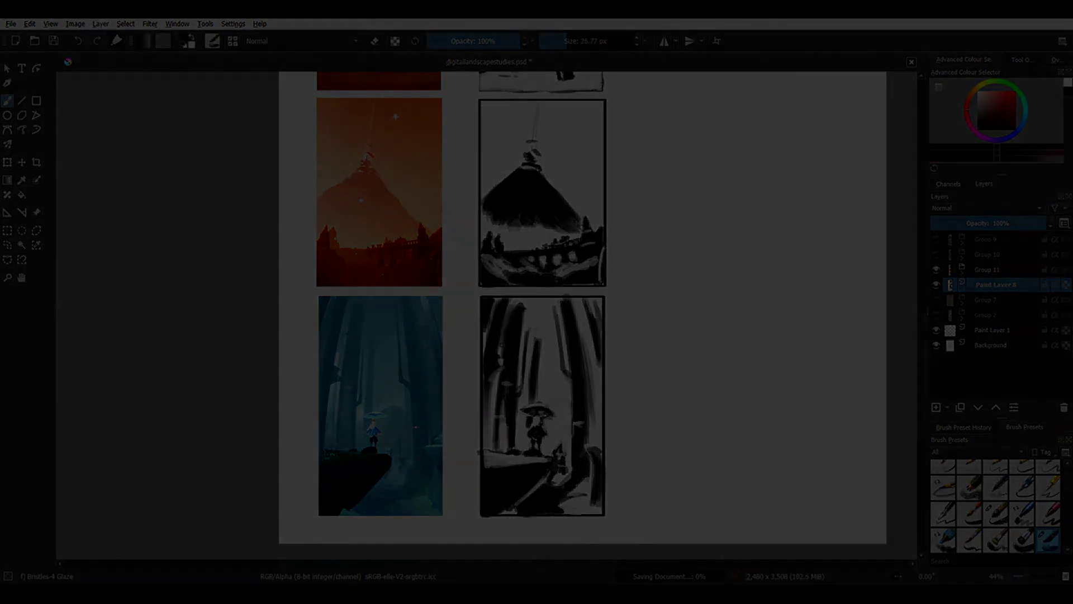